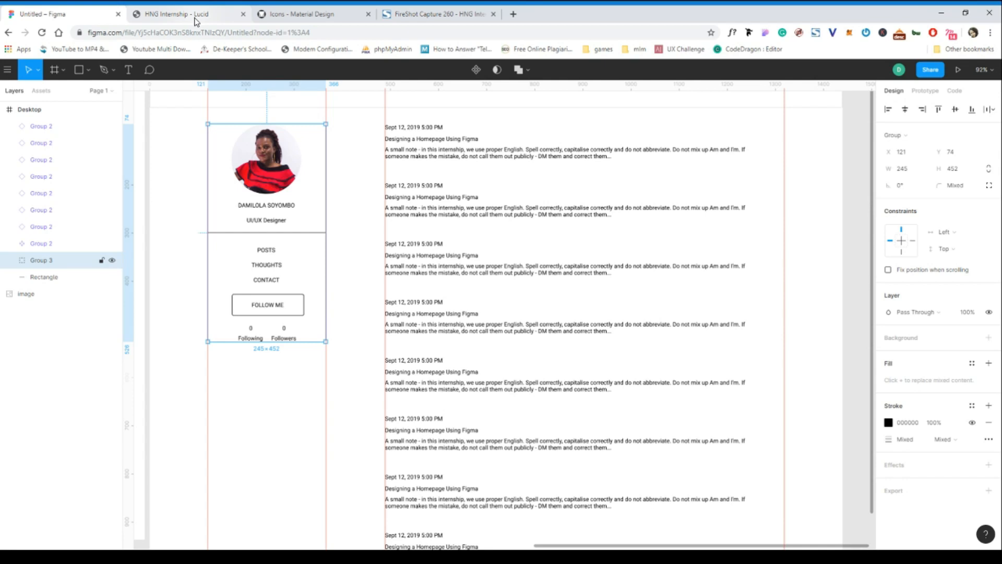
Switch to the Lucid page, inspect the HNG INTERNSHIP heading with WhatFont, and copy its hex colour code without the hash.
{"action": "left_click", "coordinate": [197, 21]}
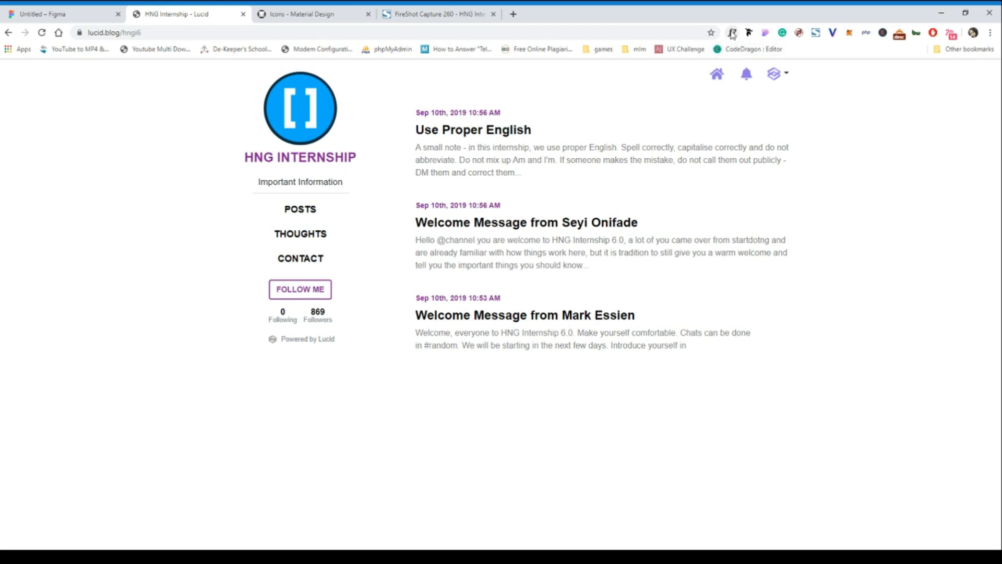
{"action": "left_click", "coordinate": [733, 33]}
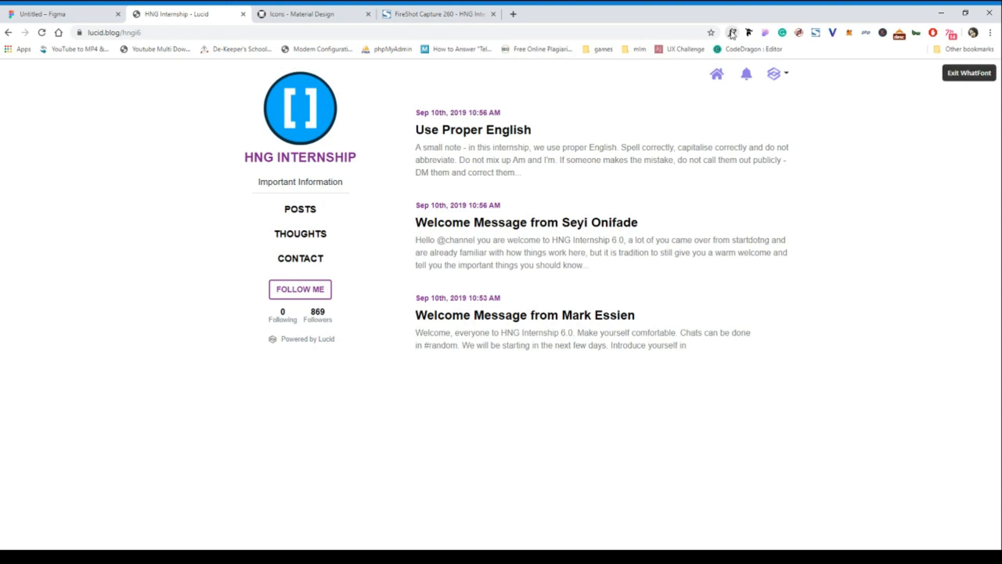
{"action": "left_click", "coordinate": [317, 160]}
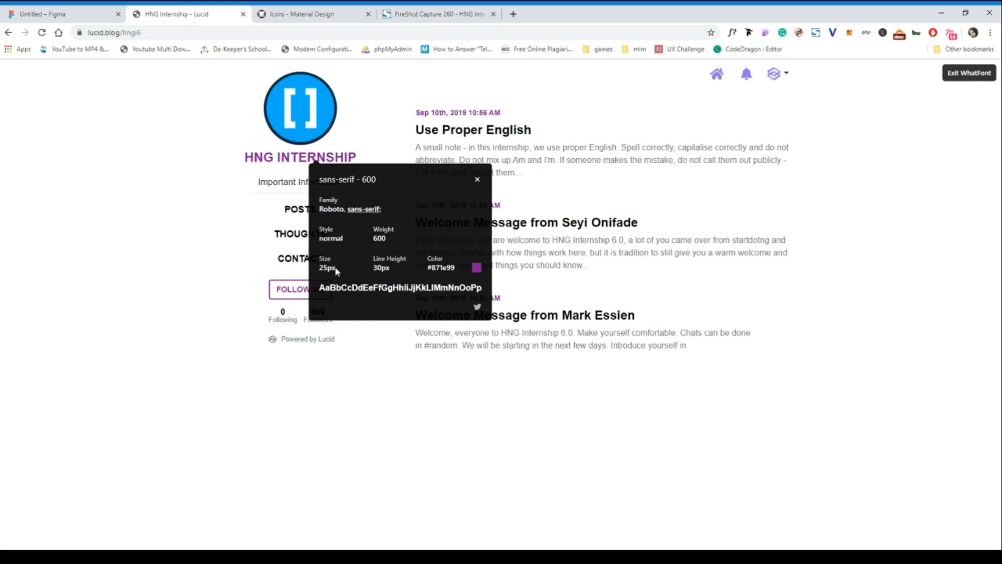
{"action": "left_click_drag", "start_coordinate": [460, 267], "coordinate": [433, 270]}
{"action": "key", "text": "ctrl+c"}
In Figma, set the profile name text to size 25 and its fill to 871E99.
{"action": "left_click", "coordinate": [52, 15]}
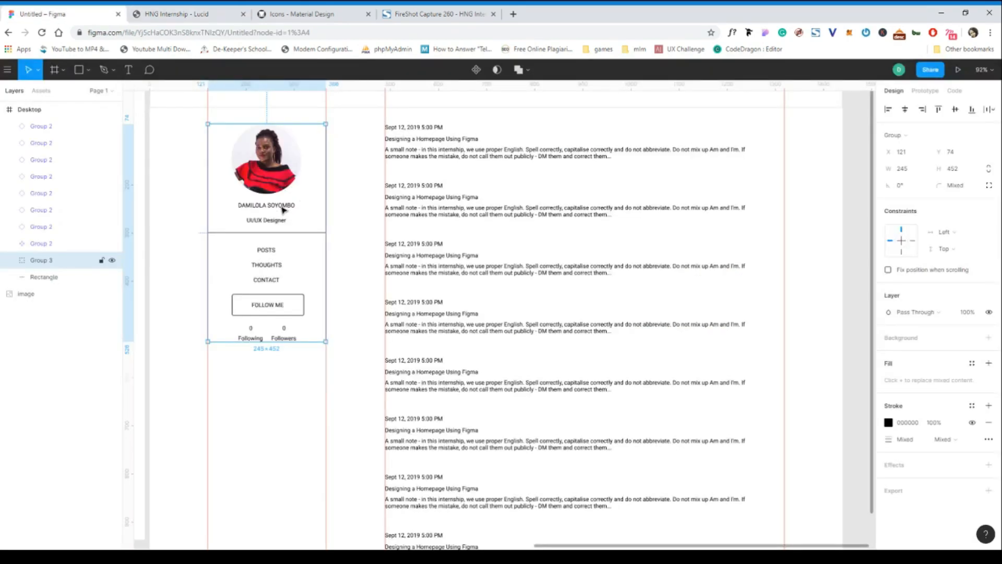
{"action": "double_click", "coordinate": [282, 207]}
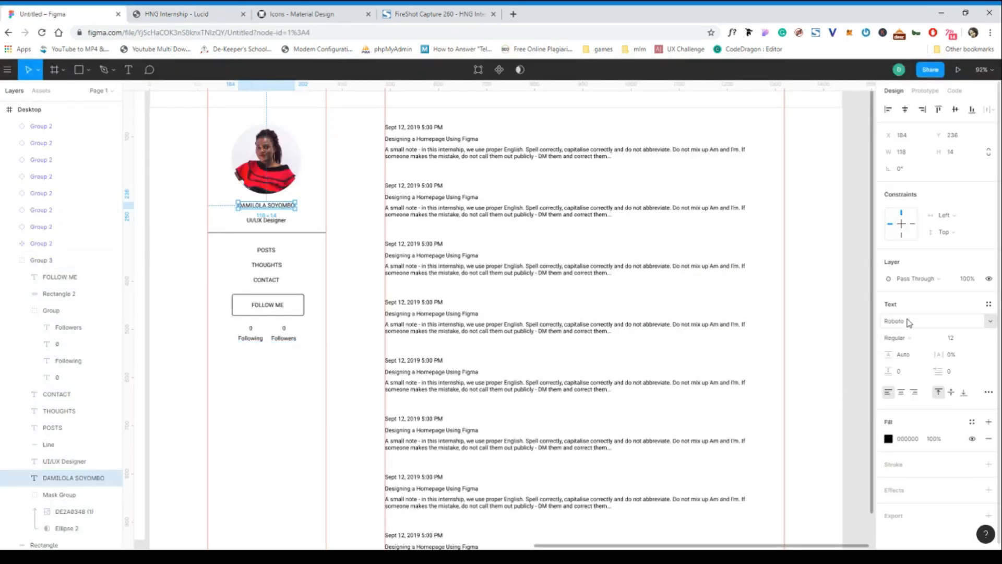
{"action": "left_click", "coordinate": [968, 344]}
{"action": "type", "text": "25"}
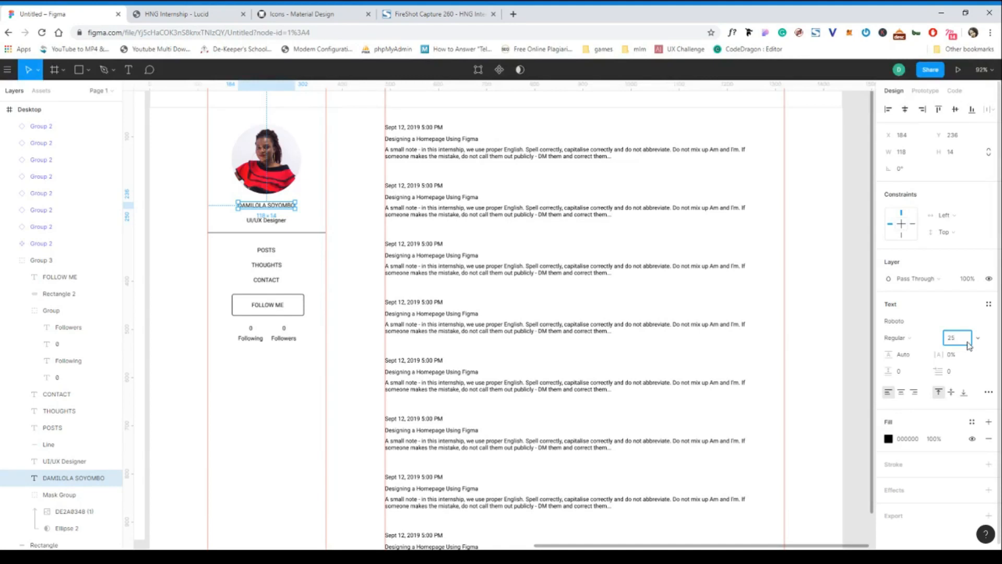
{"action": "left_click", "coordinate": [916, 443]}
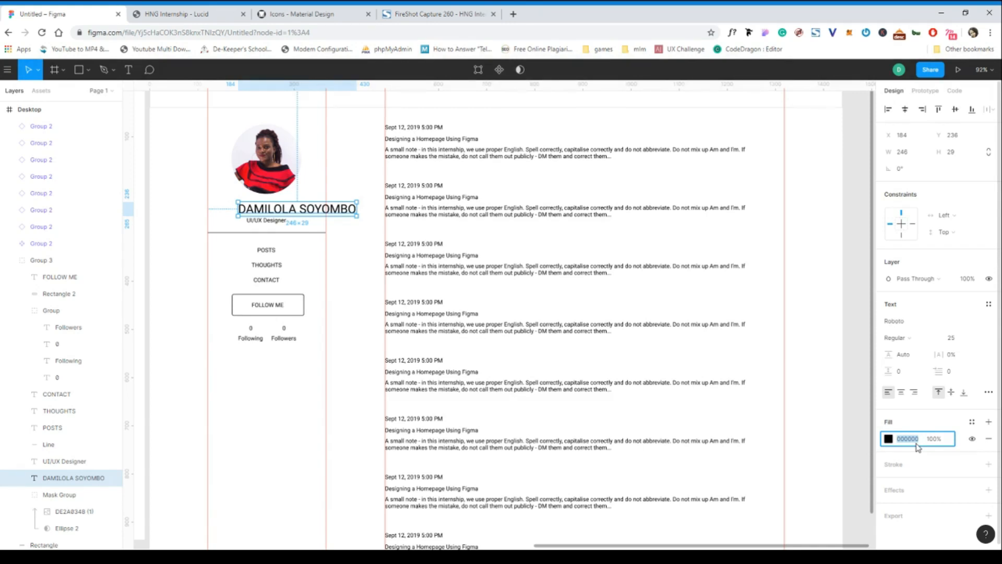
{"action": "key", "text": "ctrl+v"}
Move the profile name to about X 121, Y 223, centred beneath the photo.
{"action": "left_click", "coordinate": [324, 213]}
{"action": "left_click_drag", "start_coordinate": [326, 213], "coordinate": [316, 209]}
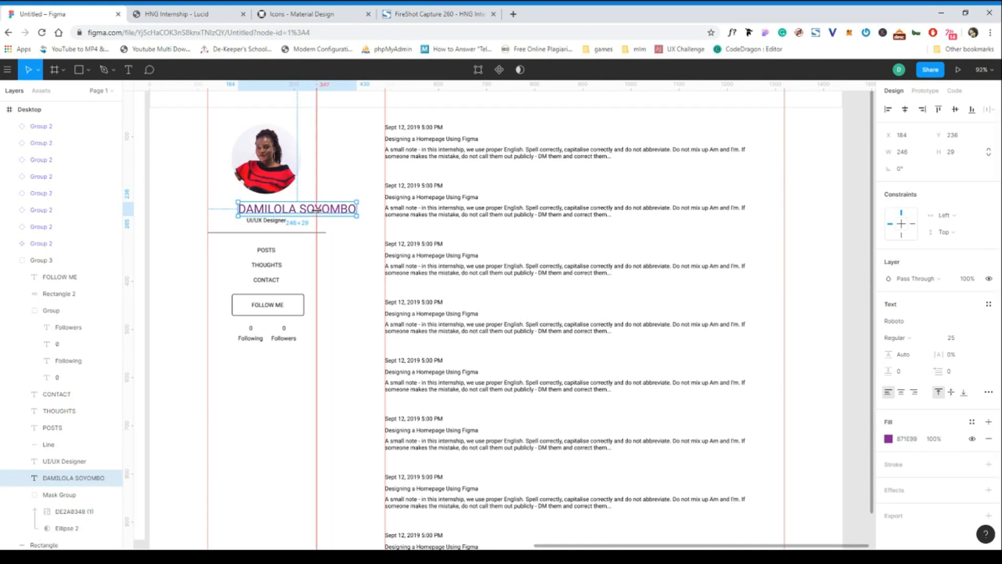
{"action": "key", "text": "ctrl+z"}
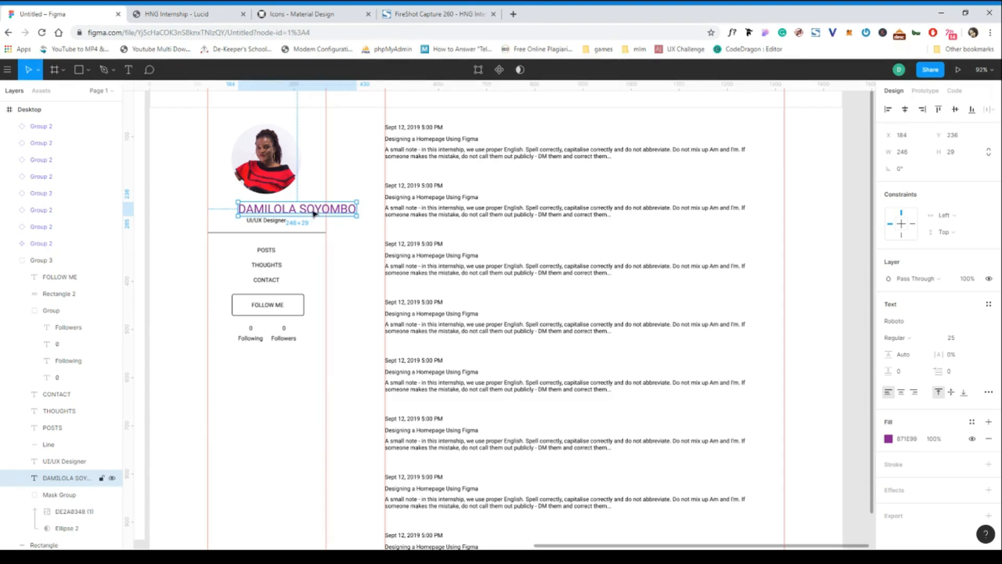
{"action": "left_click_drag", "start_coordinate": [317, 213], "coordinate": [288, 206]}
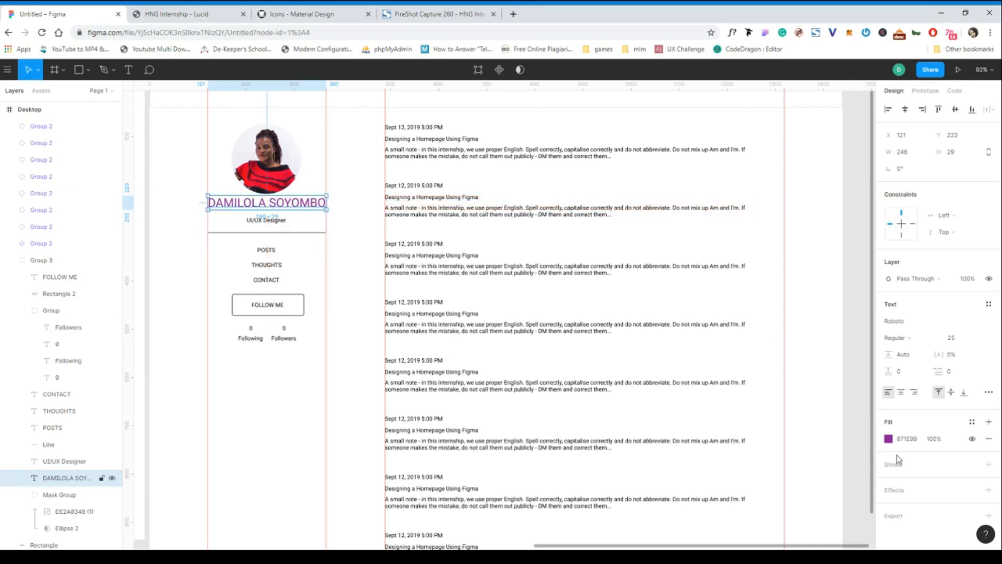
Make the profile name Bold and shift it down to about Y 227.
{"action": "left_click", "coordinate": [919, 339]}
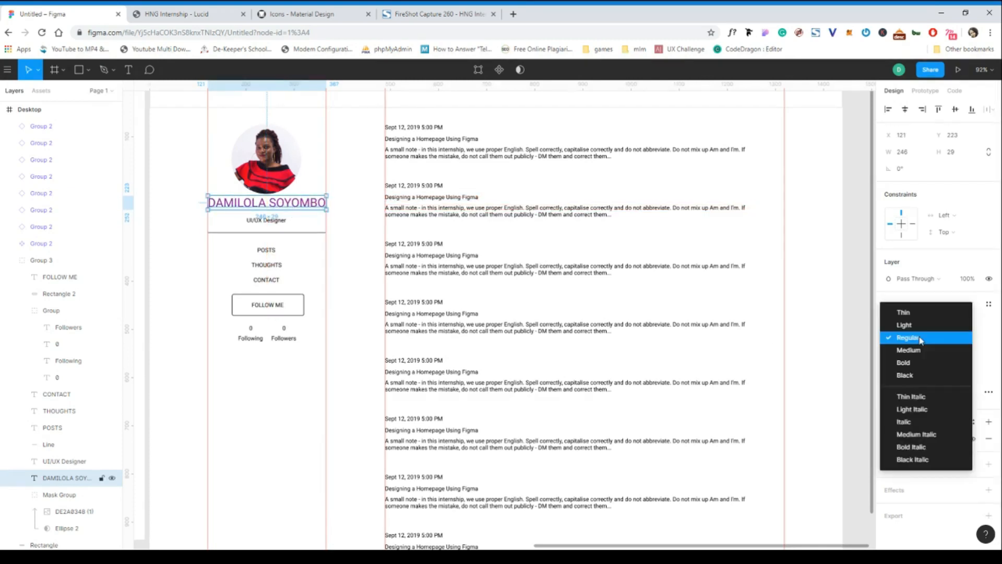
{"action": "left_click", "coordinate": [912, 363]}
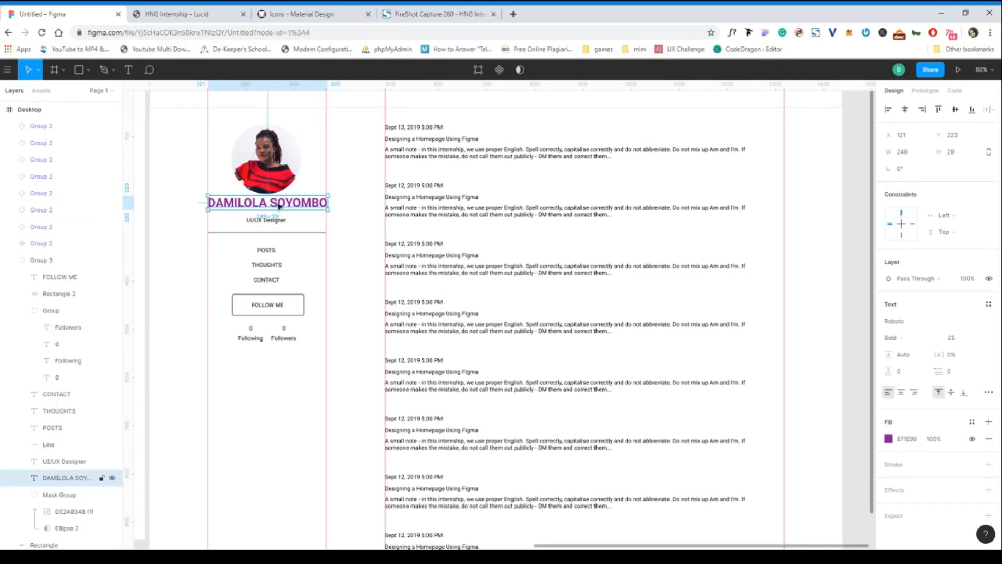
{"action": "left_click_drag", "start_coordinate": [279, 206], "coordinate": [279, 208]}
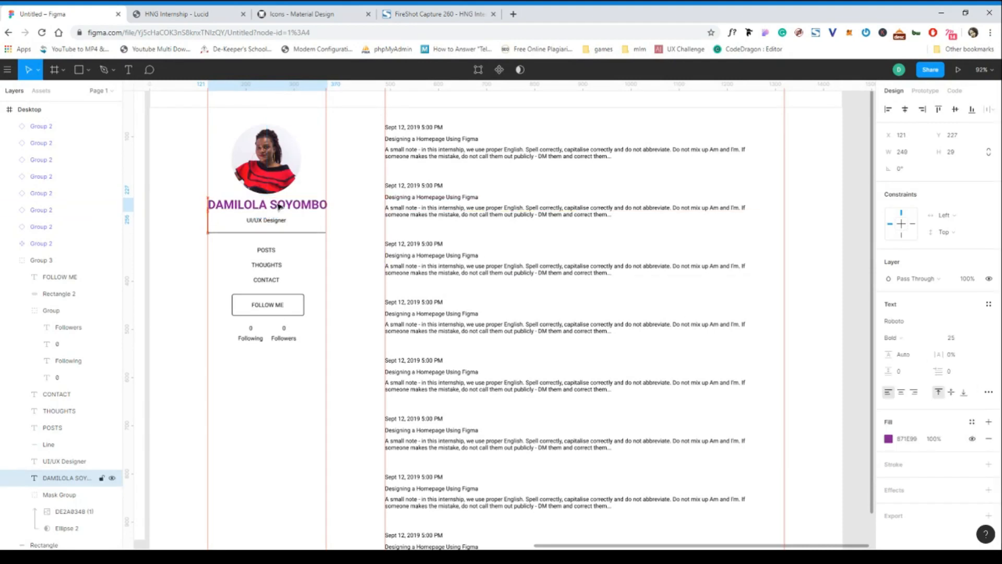
On the Lucid page, inspect the font of the "Important Information" tagline and copy its hex colour code without the hash.
{"action": "left_click", "coordinate": [200, 14]}
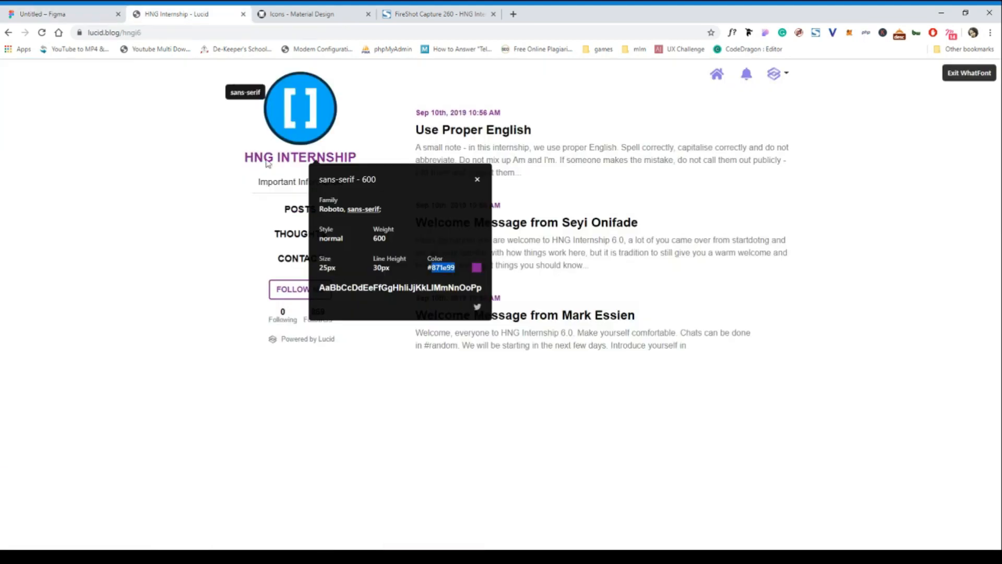
{"action": "left_click", "coordinate": [477, 181]}
{"action": "left_click", "coordinate": [290, 186]}
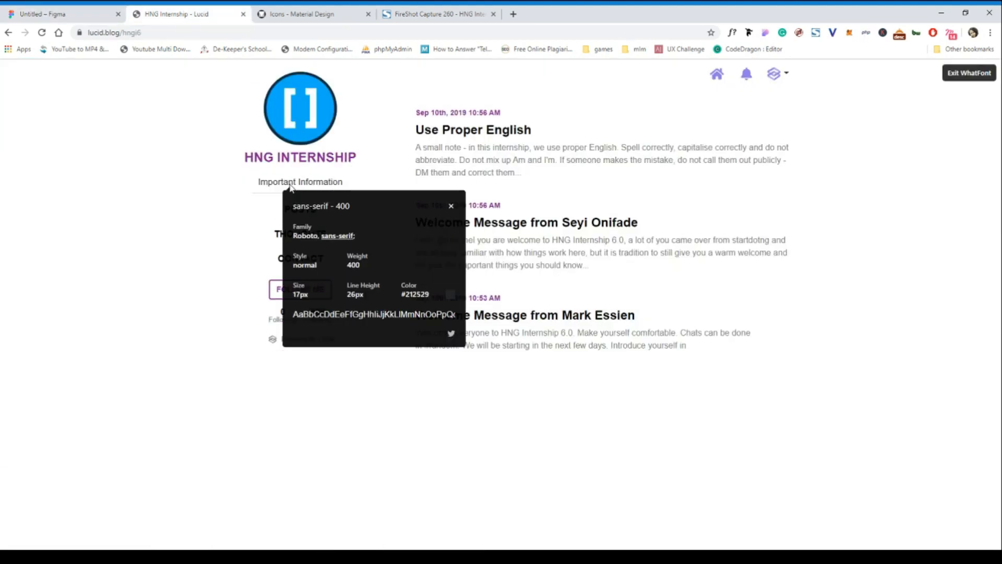
{"action": "left_click_drag", "start_coordinate": [437, 296], "coordinate": [407, 294]}
In Figma, set the "UI/UX Designer" text to size 17 and its fill to 212529.
{"action": "left_click", "coordinate": [88, 14]}
{"action": "left_click", "coordinate": [282, 222]}
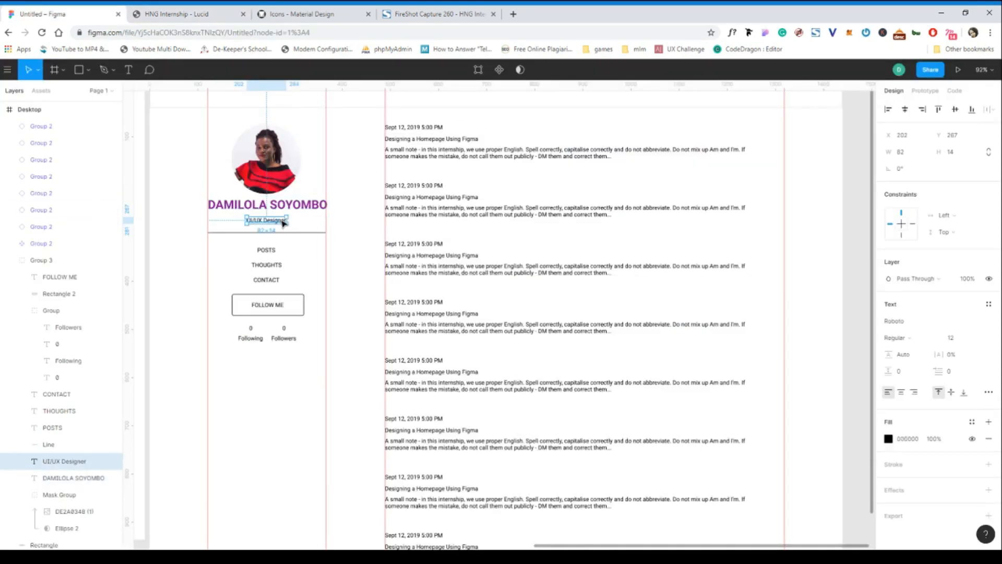
{"action": "left_click", "coordinate": [959, 339]}
{"action": "type", "text": "17"}
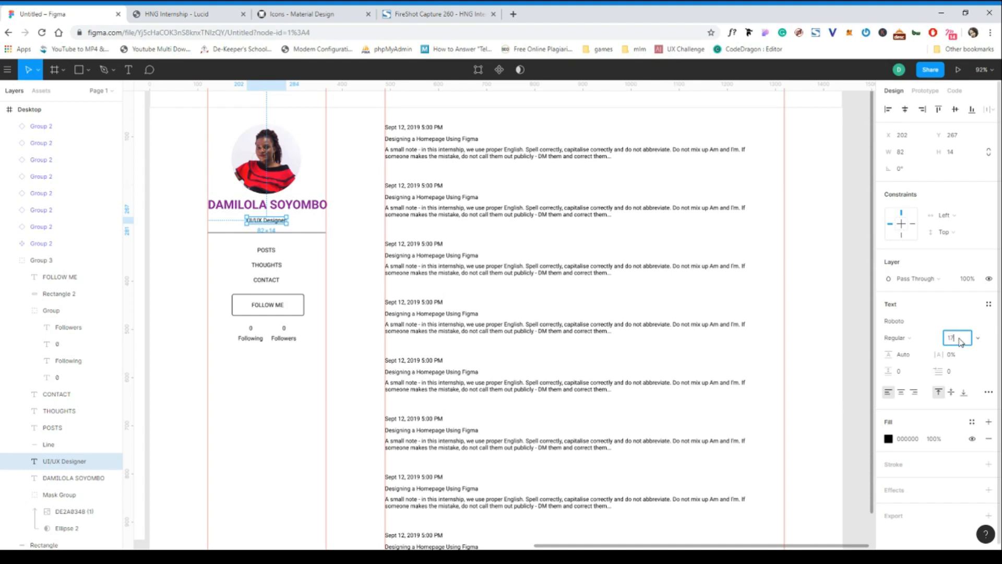
{"action": "left_click", "coordinate": [912, 443]}
{"action": "type", "text": "212529"}
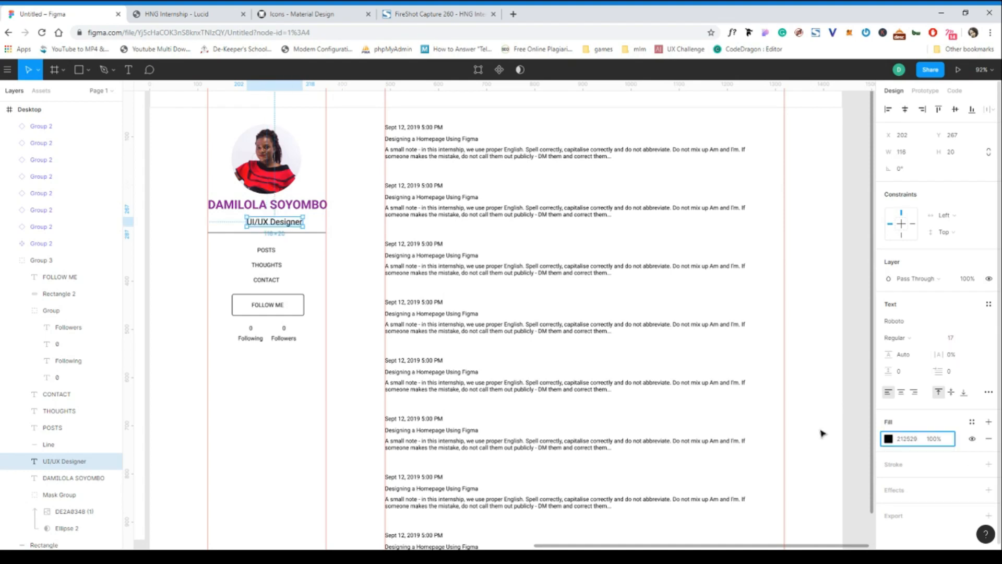
Re-centre the "UI/UX Designer" text under the profile name at about X 188, Y 269.
{"action": "left_click", "coordinate": [228, 223]}
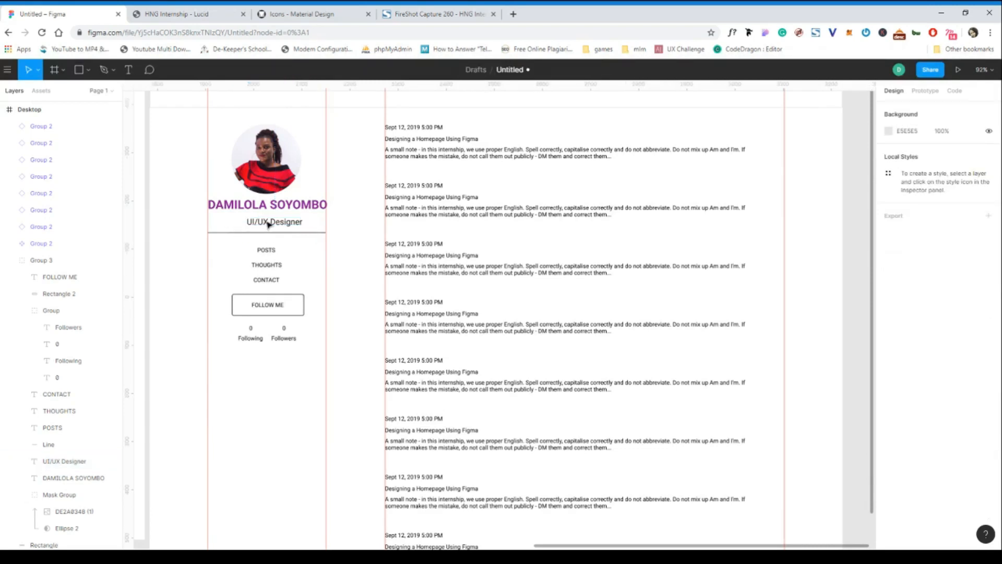
{"action": "double_click", "coordinate": [275, 226]}
{"action": "left_click_drag", "start_coordinate": [275, 226], "coordinate": [267, 225]}
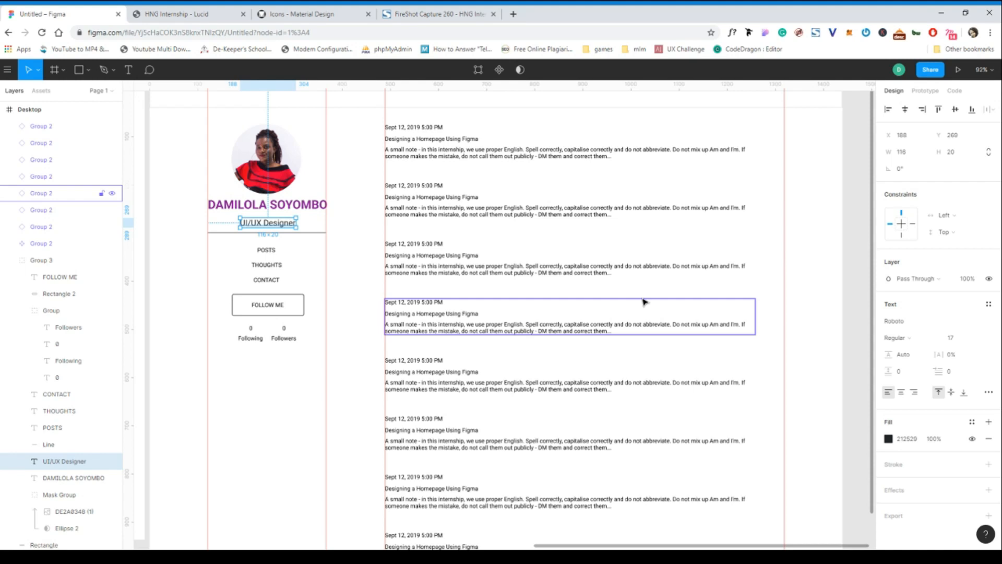
Inspect the size, weight and colour of the POSTS link on the Lucid page with WhatFont.
{"action": "left_click", "coordinate": [197, 15]}
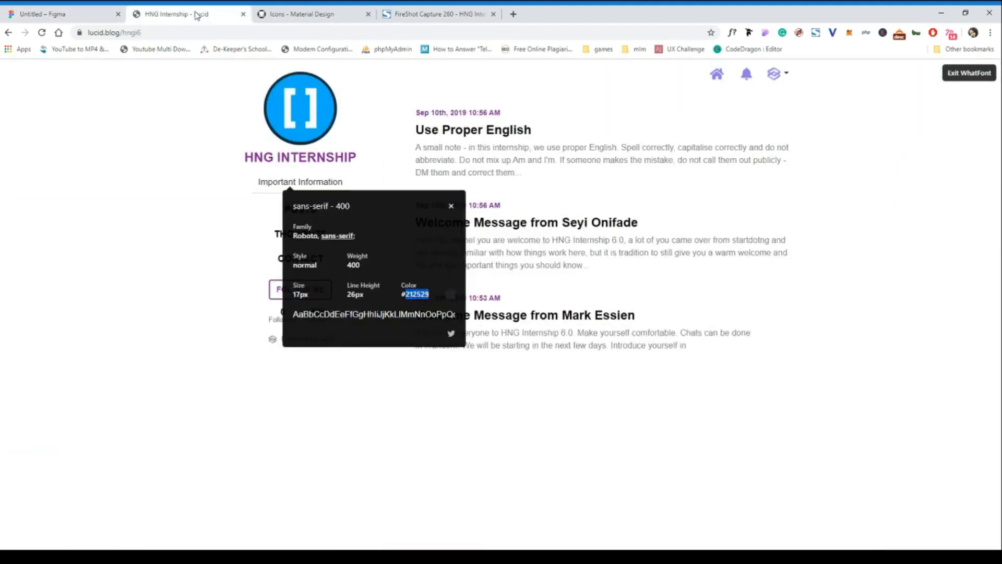
{"action": "left_click", "coordinate": [452, 207]}
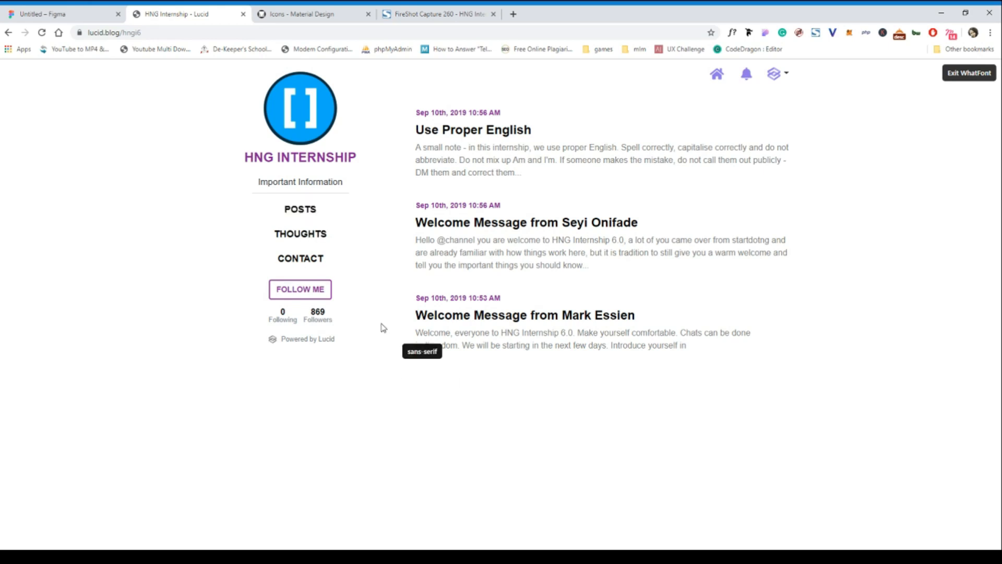
{"action": "left_click", "coordinate": [314, 211]}
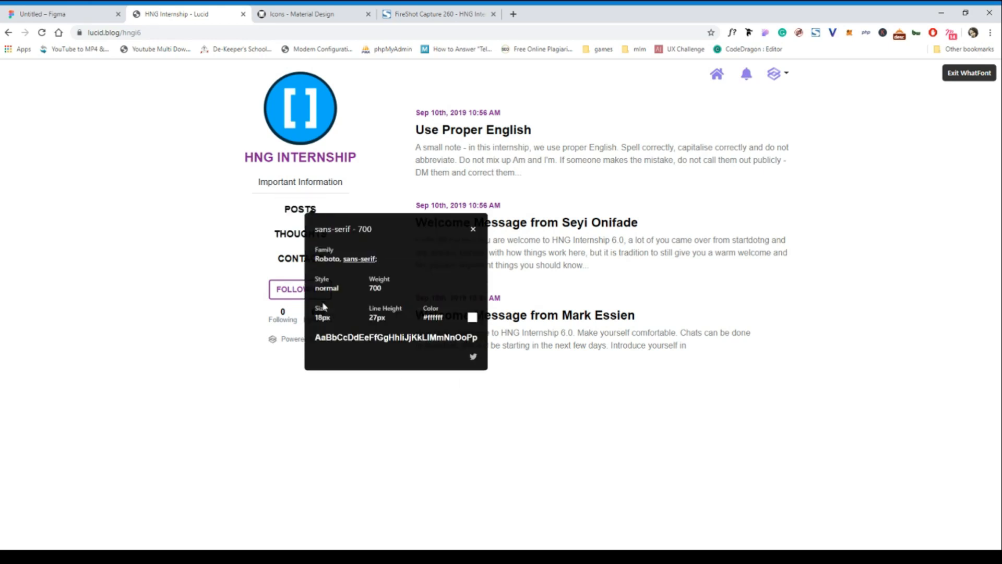
{"action": "left_click_drag", "start_coordinate": [331, 319], "coordinate": [461, 312]}
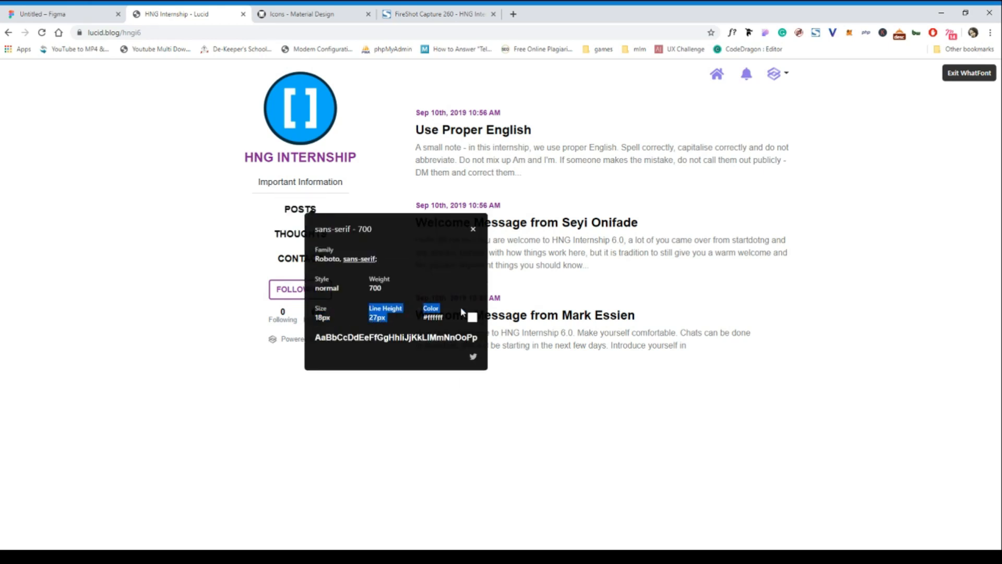
{"action": "left_click", "coordinate": [473, 230]}
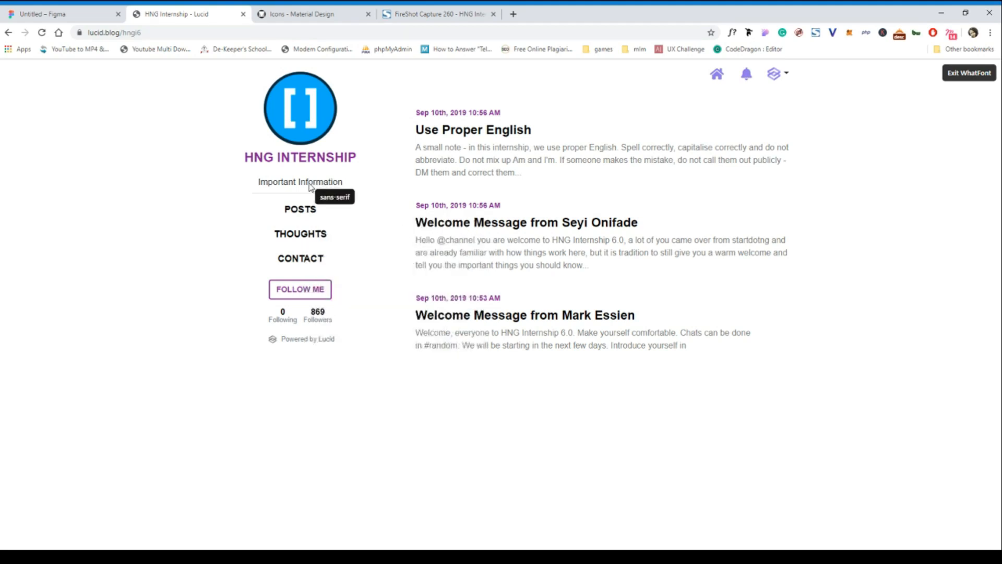
Recheck the POSTS link's font on the Lucid page and inspect the FOLLOW ME button and the Following count.
{"action": "left_click", "coordinate": [52, 15]}
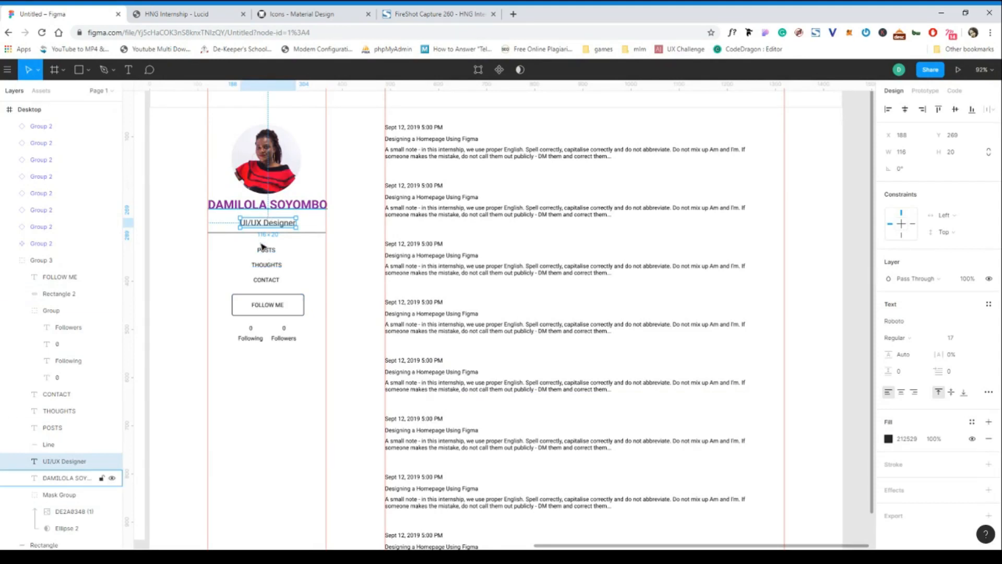
{"action": "left_click", "coordinate": [165, 16]}
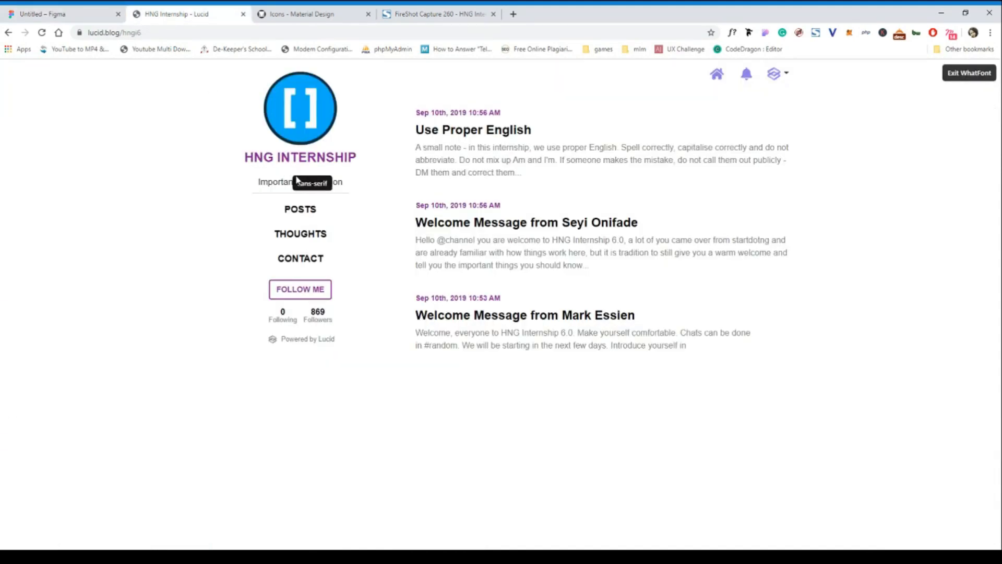
{"action": "left_click", "coordinate": [308, 214]}
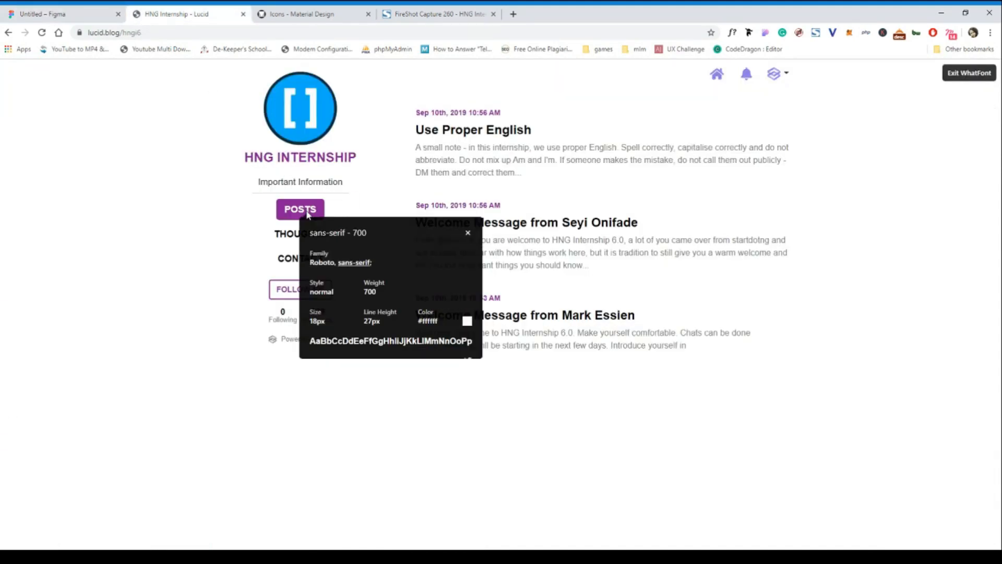
{"action": "left_click", "coordinate": [467, 234]}
{"action": "left_click", "coordinate": [301, 292]}
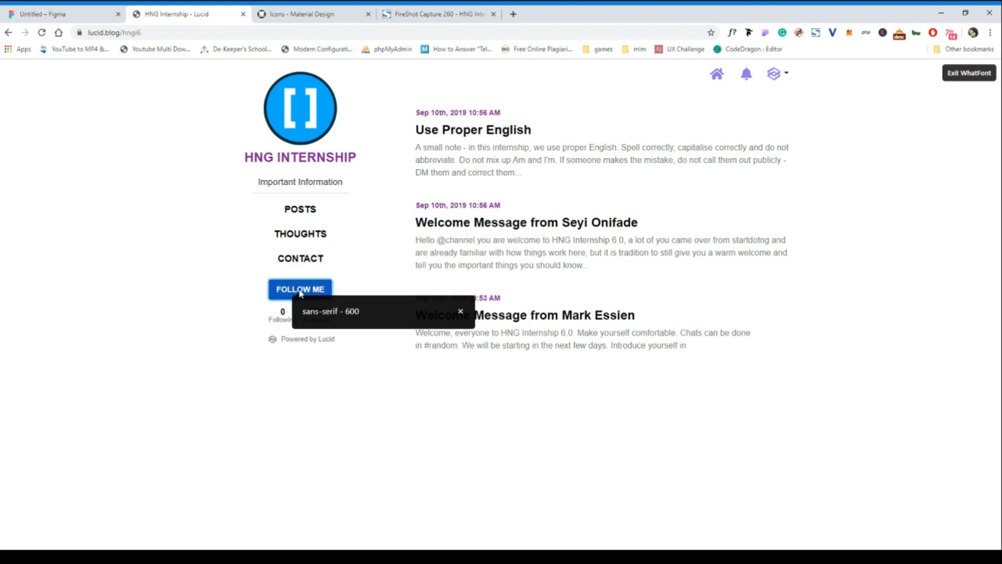
{"action": "left_click", "coordinate": [460, 311]}
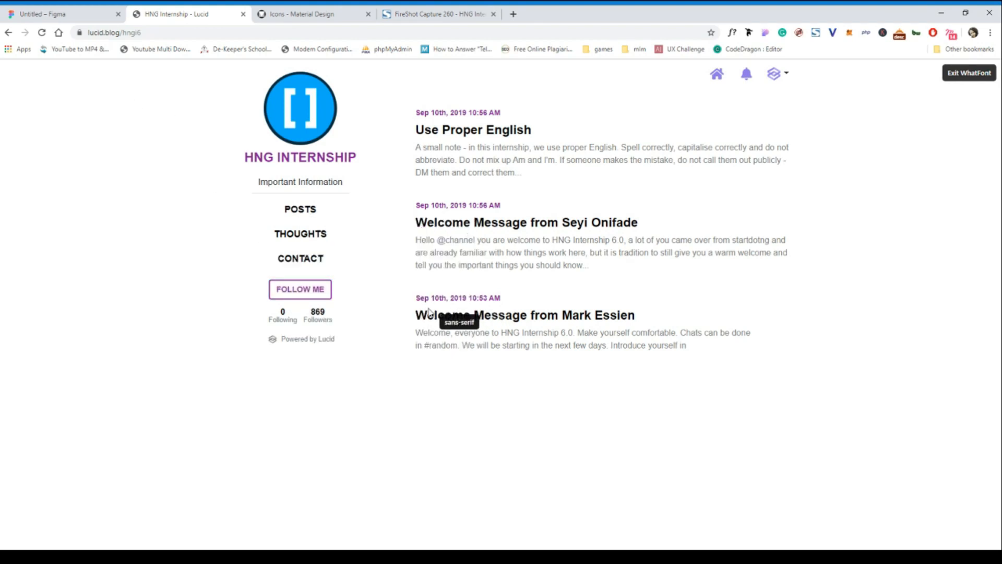
{"action": "left_click", "coordinate": [282, 314]}
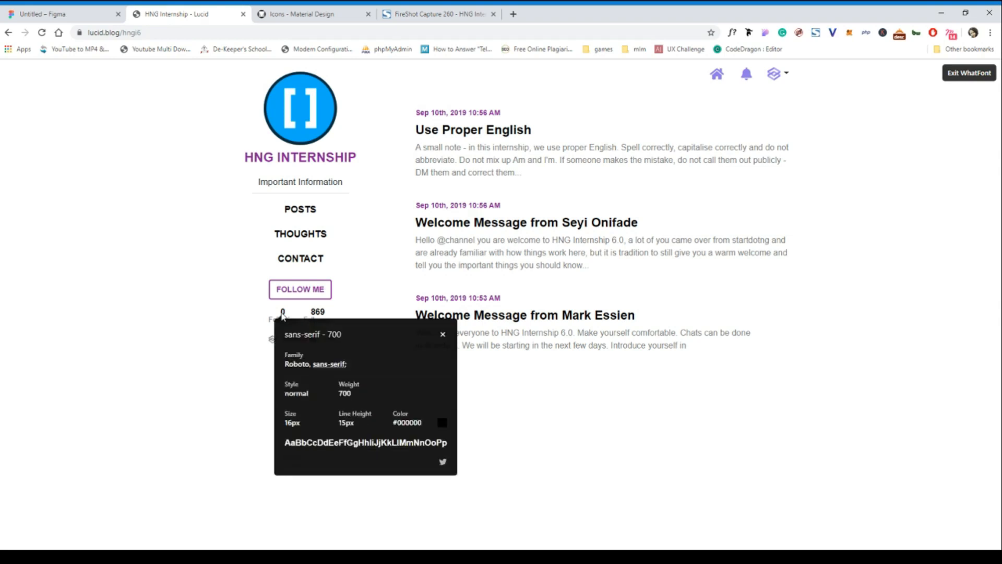
{"action": "left_click", "coordinate": [443, 335]}
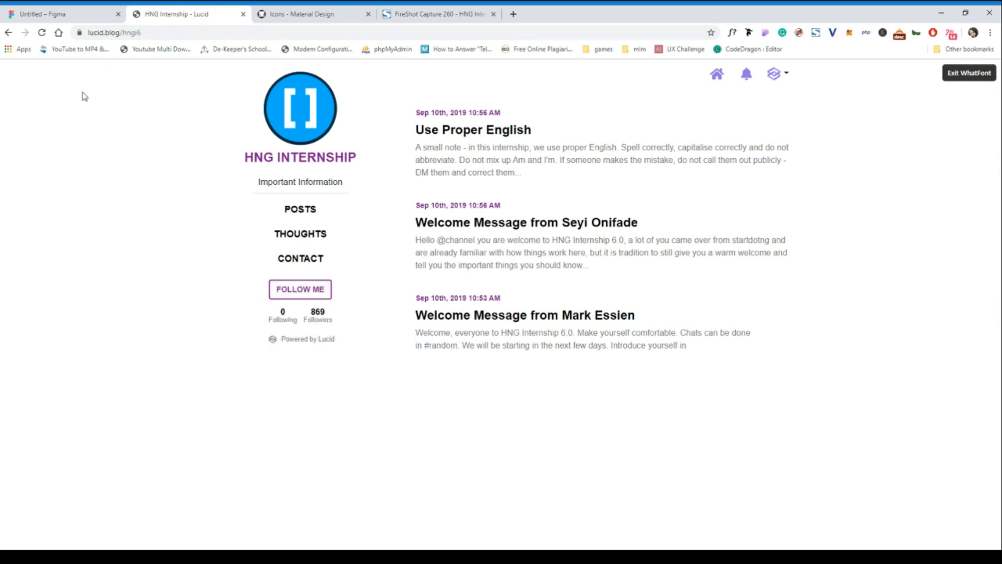
In Figma, make the POSTS, THOUGHTS and CONTACT texts bold at size 18 and align their horizontal centres under the divider line.
{"action": "left_click", "coordinate": [67, 16]}
{"action": "left_click", "coordinate": [268, 252]}
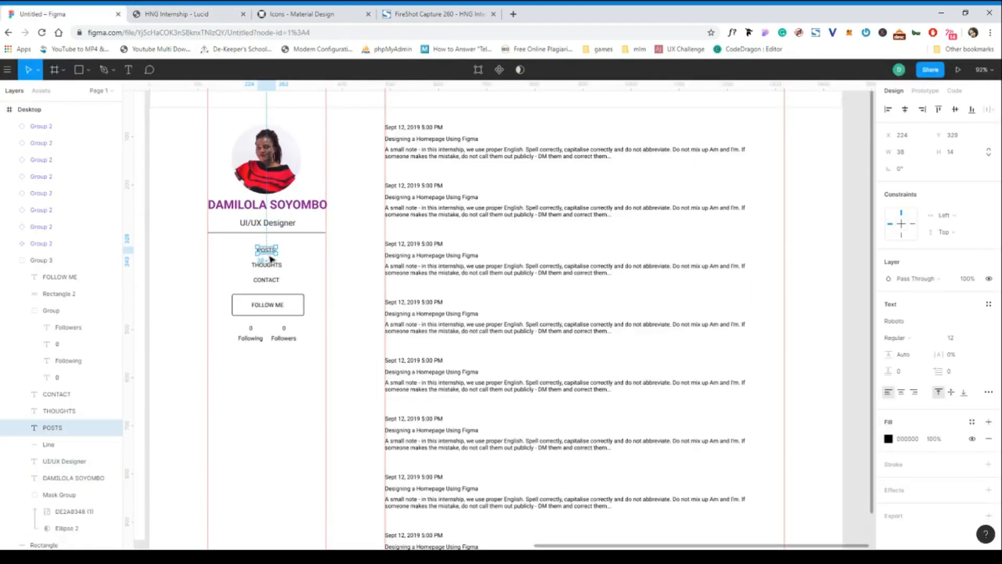
{"action": "left_click", "coordinate": [267, 265], "text": "shift"}
{"action": "left_click", "coordinate": [272, 281], "text": "shift"}
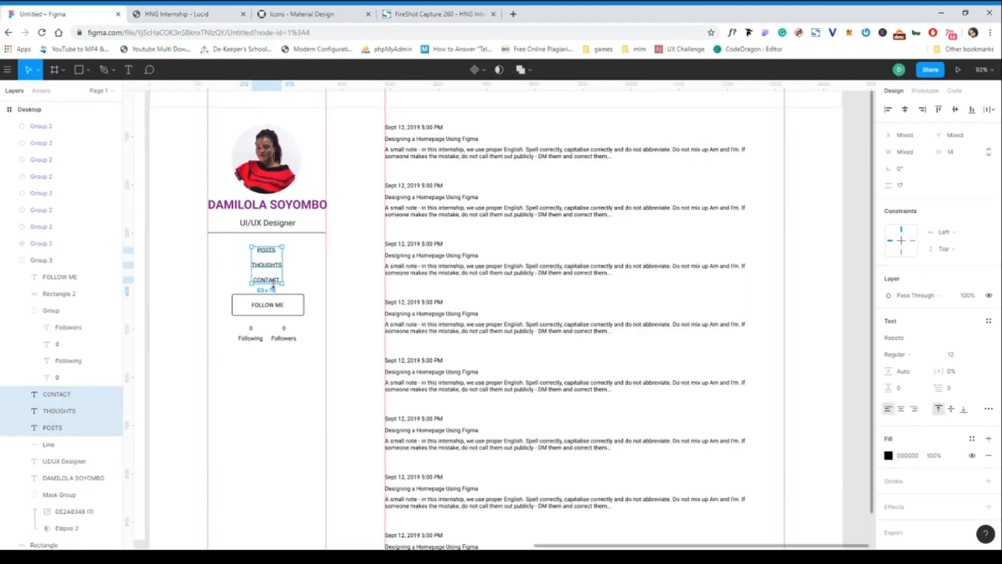
{"action": "left_click", "coordinate": [889, 457]}
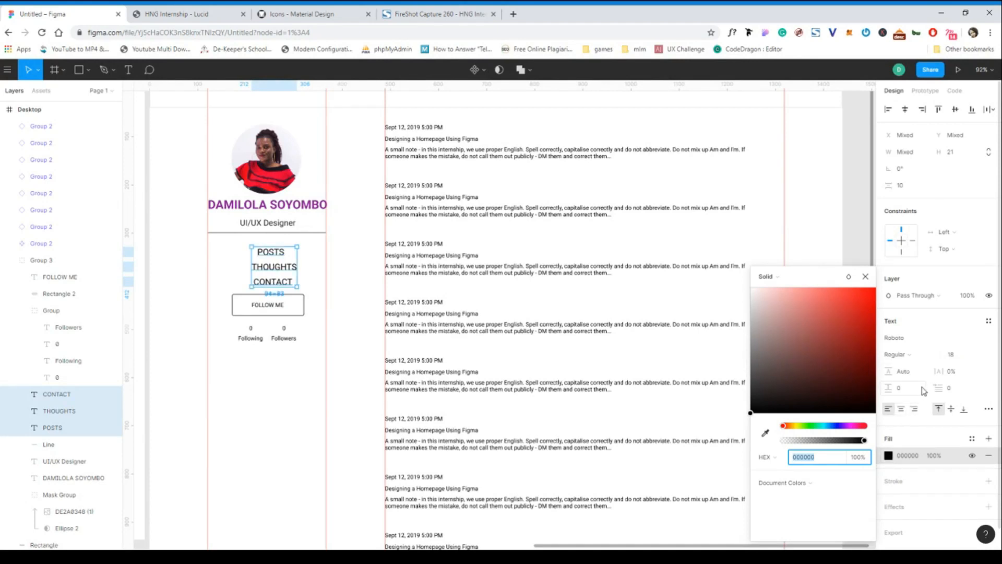
{"action": "left_click", "coordinate": [916, 361]}
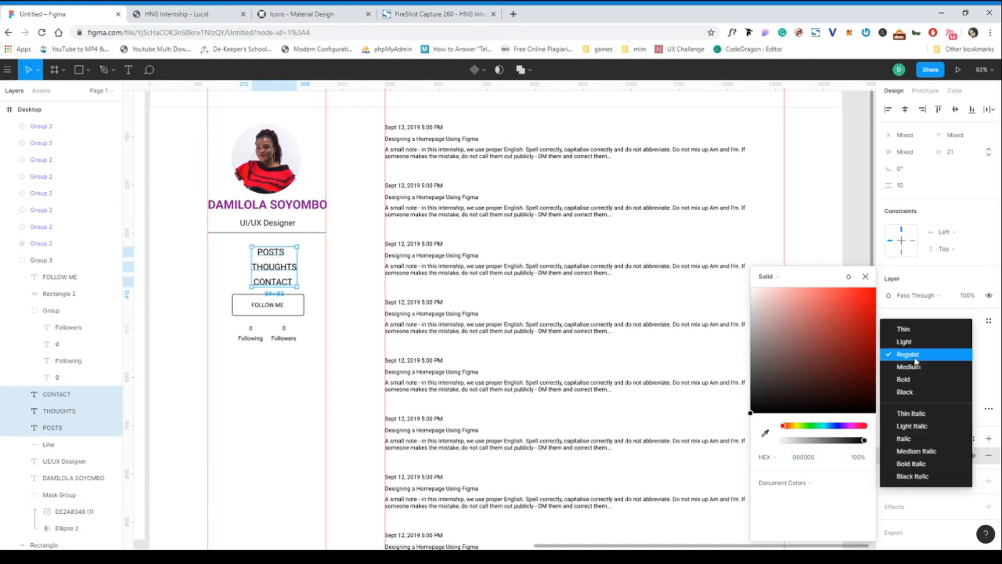
{"action": "left_click", "coordinate": [908, 379]}
{"action": "left_click_drag", "start_coordinate": [279, 268], "coordinate": [272, 267]}
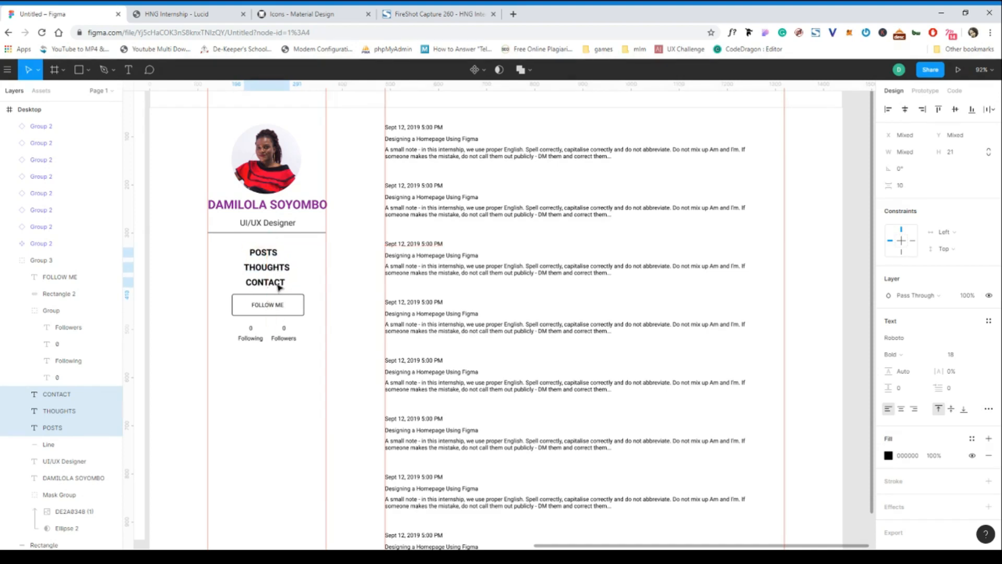
{"action": "left_click", "coordinate": [905, 109]}
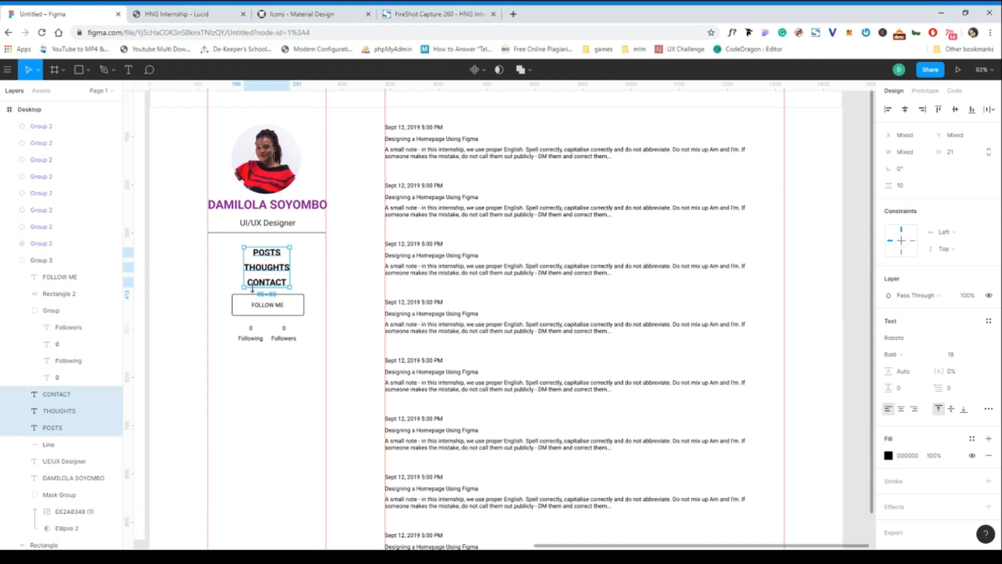
Set the FOLLOW ME text to size 15 and centre it within its button rectangle.
{"action": "left_click", "coordinate": [269, 305]}
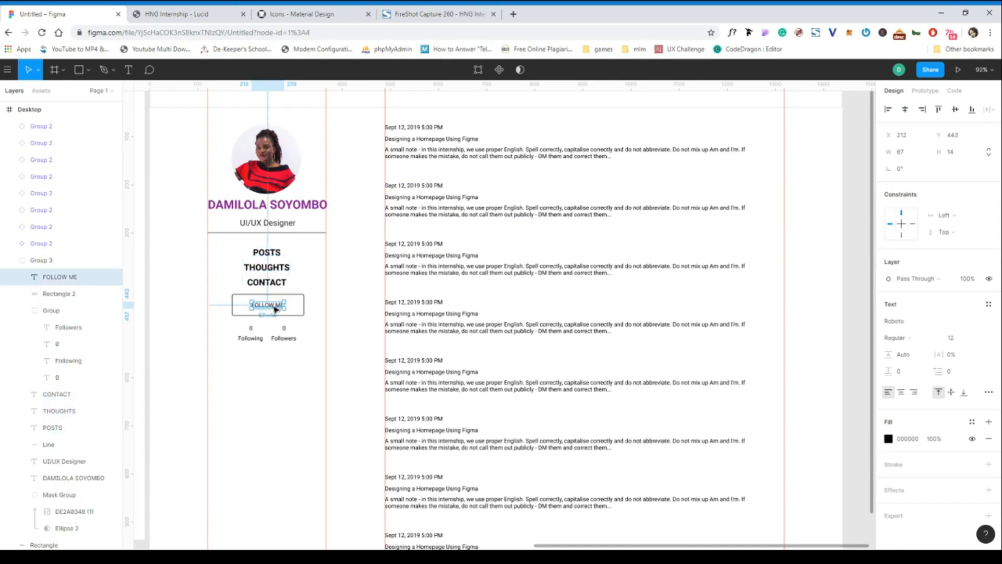
{"action": "left_click", "coordinate": [957, 336]}
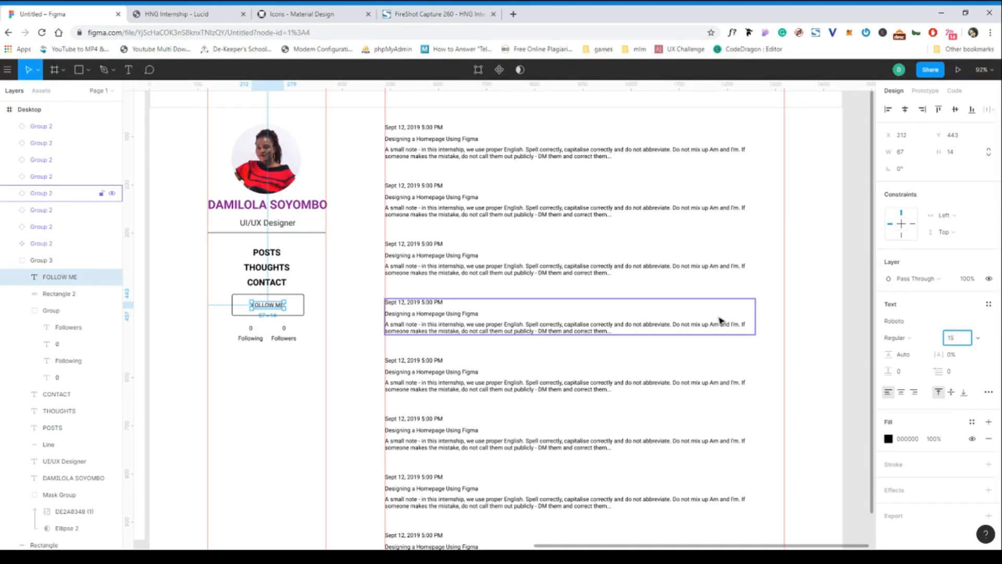
{"action": "left_click", "coordinate": [307, 320]}
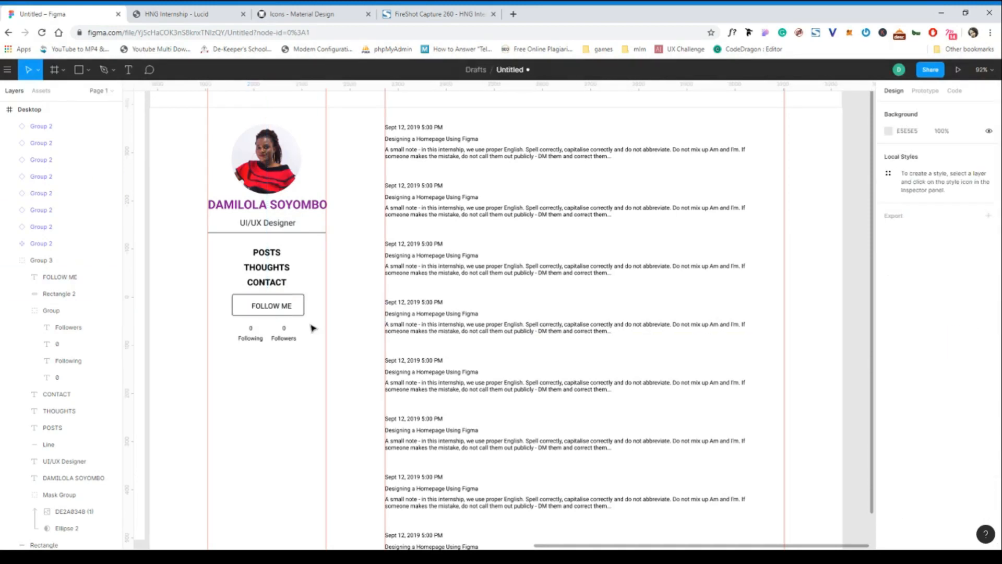
{"action": "double_click", "coordinate": [284, 307]}
{"action": "left_click_drag", "start_coordinate": [286, 309], "coordinate": [282, 308]}
Set both 0 counts above the Following and Followers labels to size 16.
{"action": "left_click", "coordinate": [252, 330]}
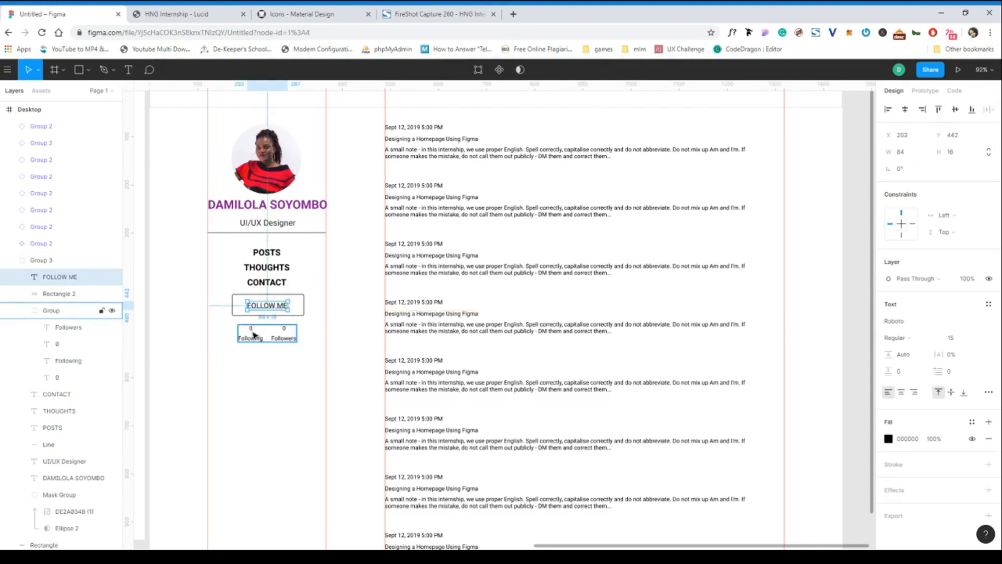
{"action": "left_click", "coordinate": [252, 330]}
{"action": "left_click", "coordinate": [284, 330], "text": "shift"}
{"action": "left_click", "coordinate": [952, 355]}
{"action": "type", "text": "16"}
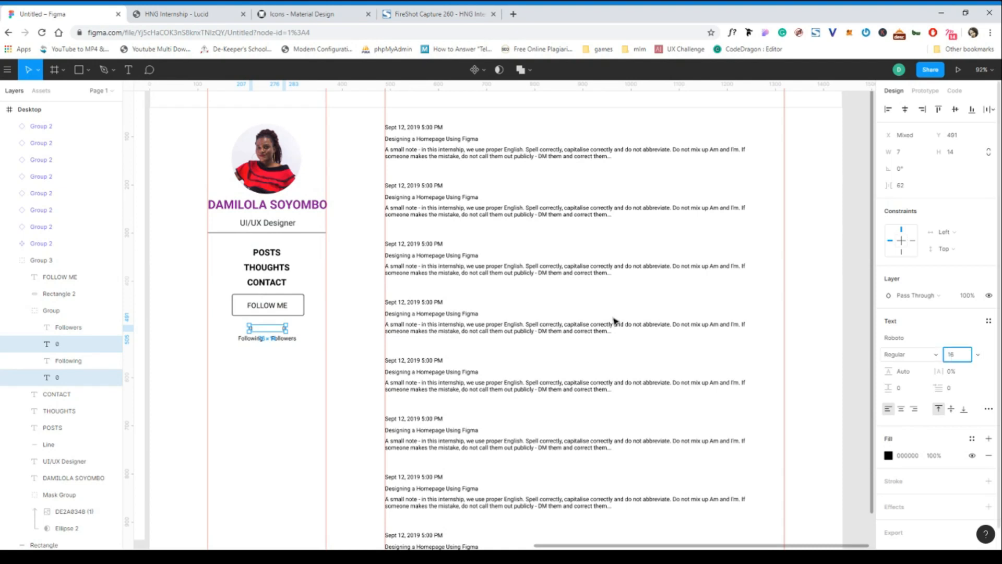
{"action": "left_click", "coordinate": [262, 352]}
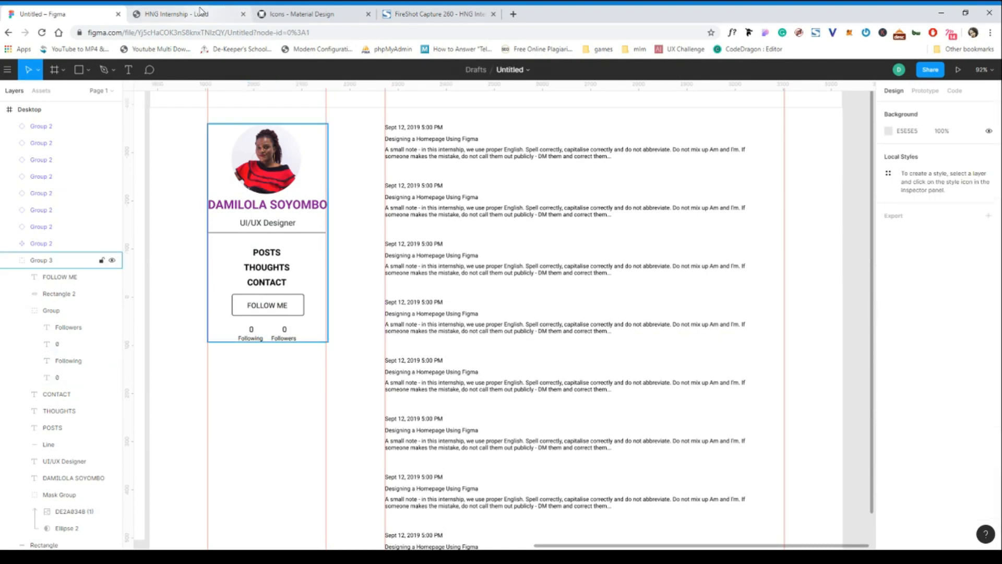
On the Lucid page, inspect the fonts of the Following count and label with WhatFont and copy the label's colour code 6c757d.
{"action": "left_click", "coordinate": [202, 13]}
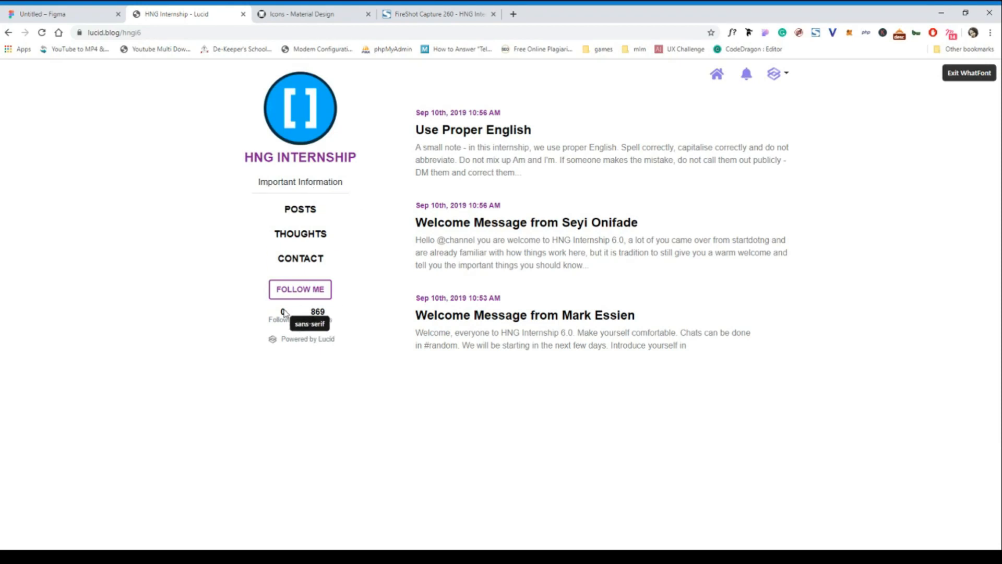
{"action": "left_click", "coordinate": [283, 312]}
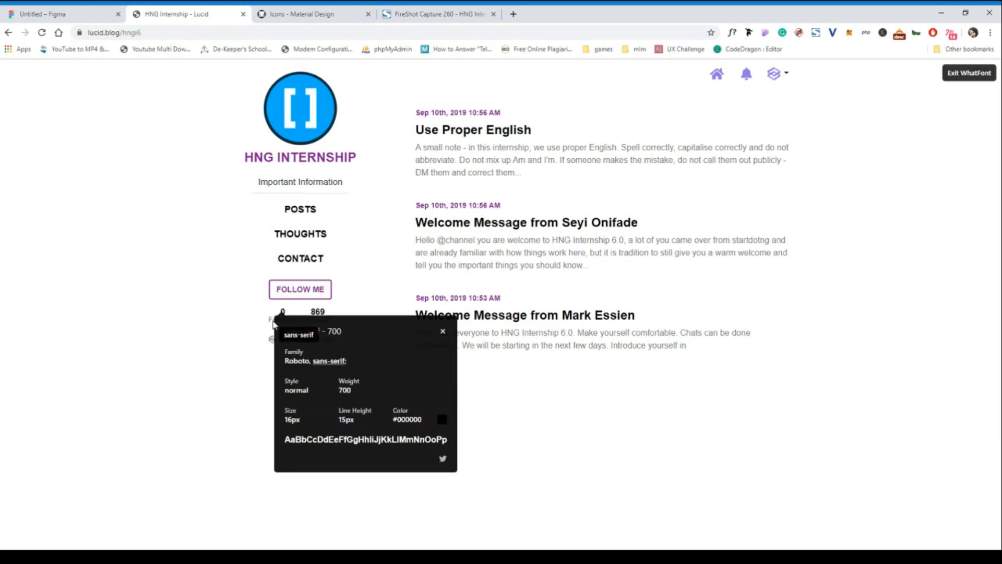
{"action": "left_click", "coordinate": [272, 320]}
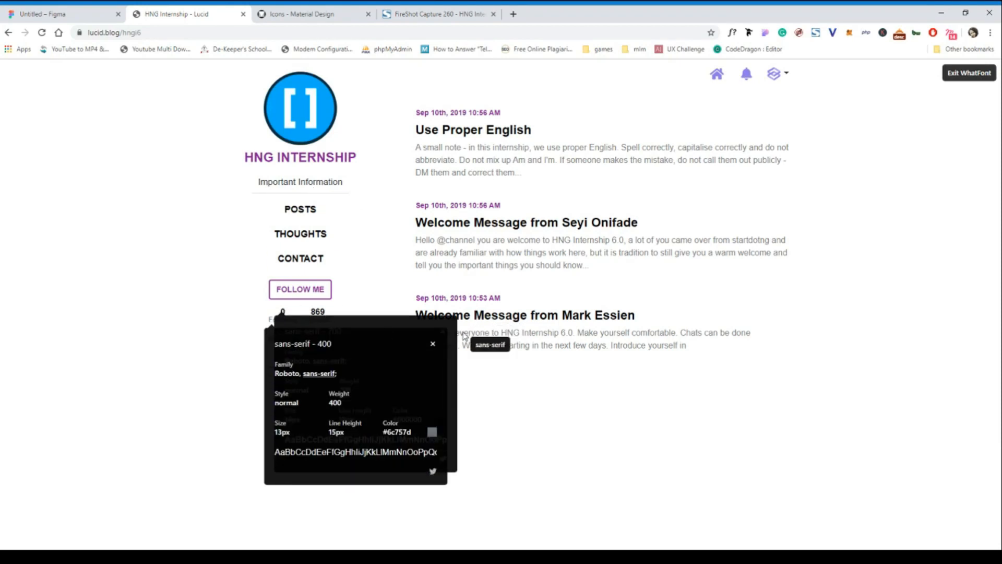
{"action": "left_click", "coordinate": [432, 343]}
{"action": "left_click", "coordinate": [275, 320]}
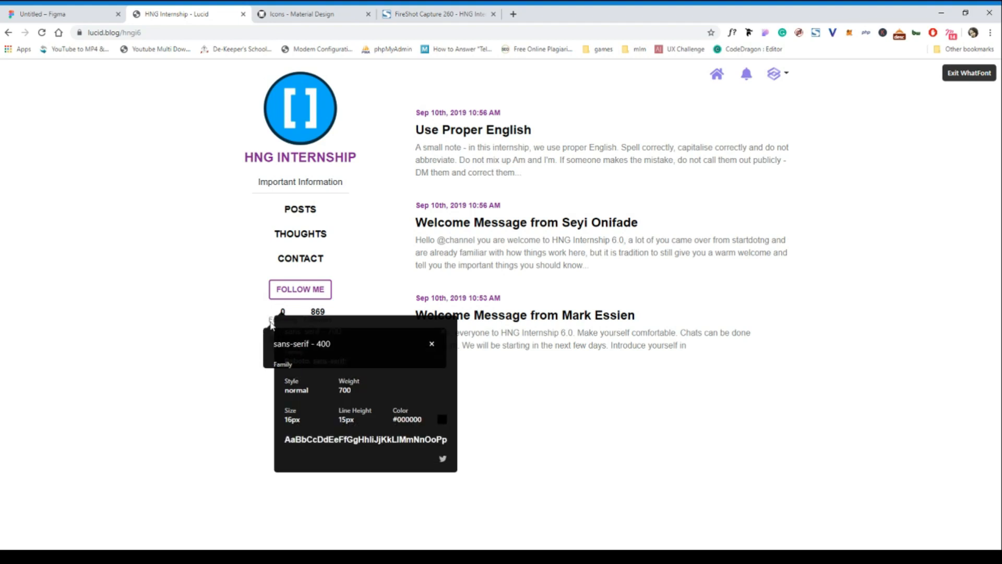
{"action": "left_click_drag", "start_coordinate": [416, 435], "coordinate": [388, 435]}
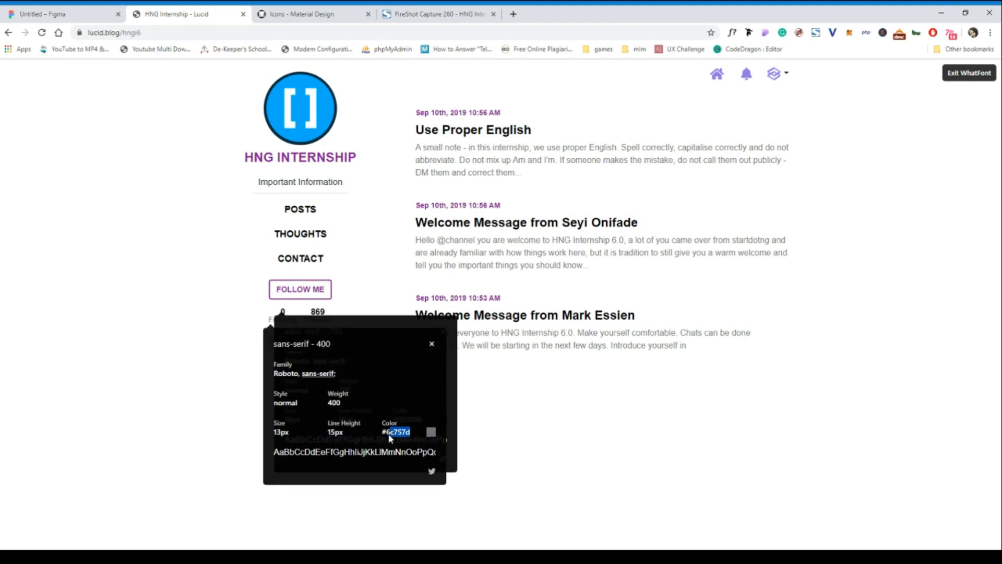
{"action": "left_click", "coordinate": [391, 438]}
{"action": "left_click_drag", "start_coordinate": [415, 433], "coordinate": [386, 434]}
{"action": "key", "text": "ctrl+c"}
In Figma, set the fill of the Following and Followers labels to 6c757d.
{"action": "left_click", "coordinate": [57, 20]}
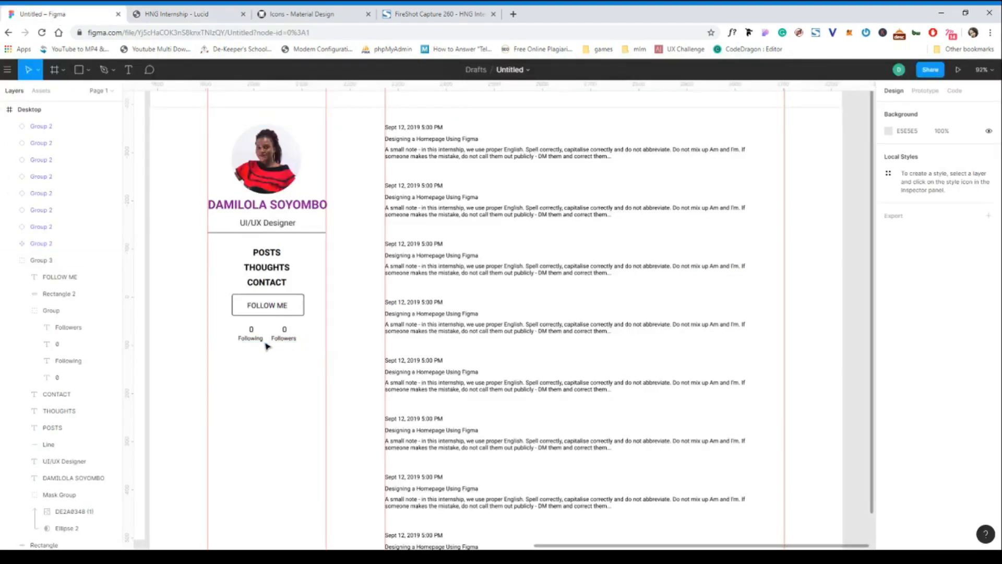
{"action": "left_click", "coordinate": [260, 341]}
{"action": "left_click", "coordinate": [284, 338], "text": "shift"}
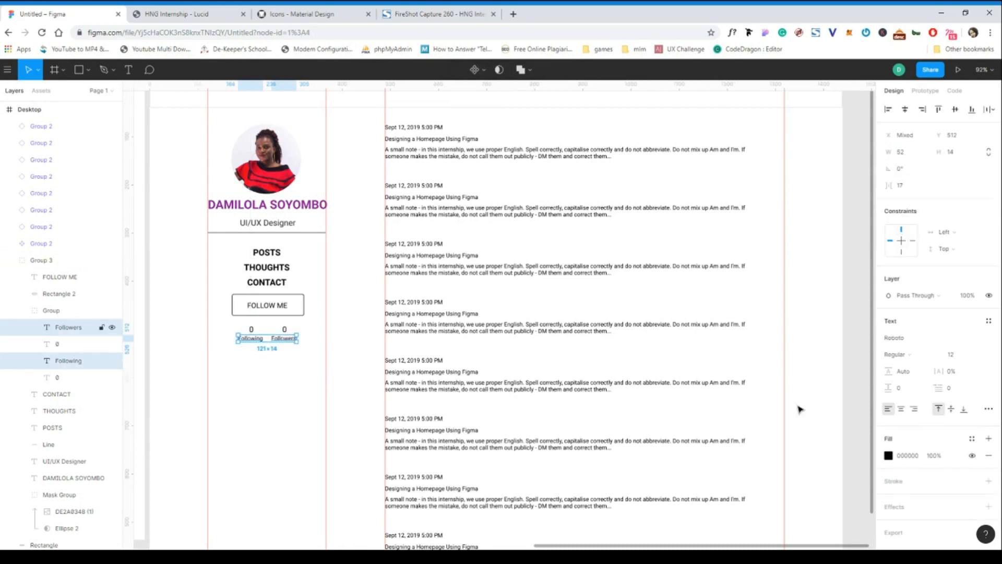
{"action": "left_click", "coordinate": [908, 456]}
{"action": "key", "text": "ctrl+v"}
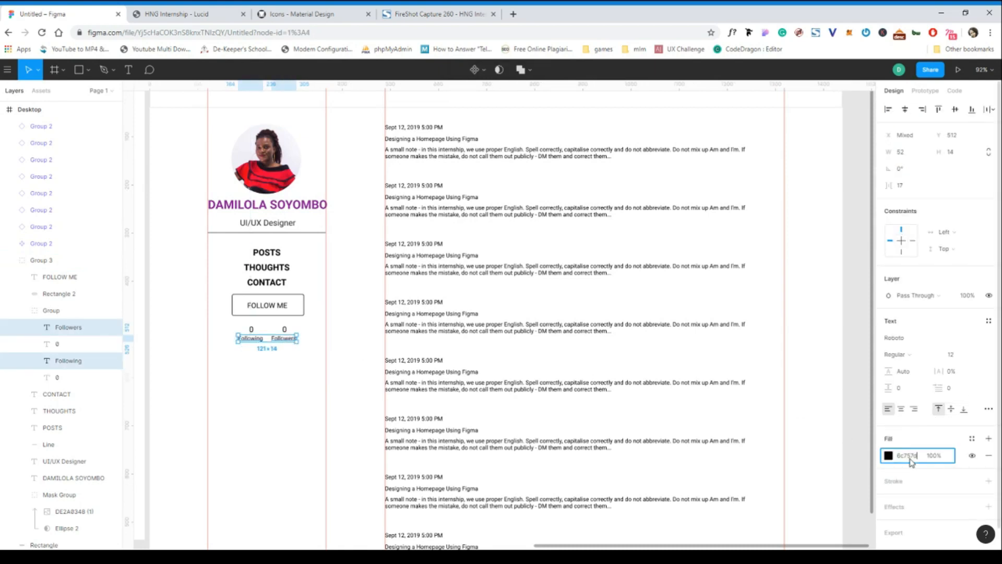
{"action": "left_click", "coordinate": [316, 388]}
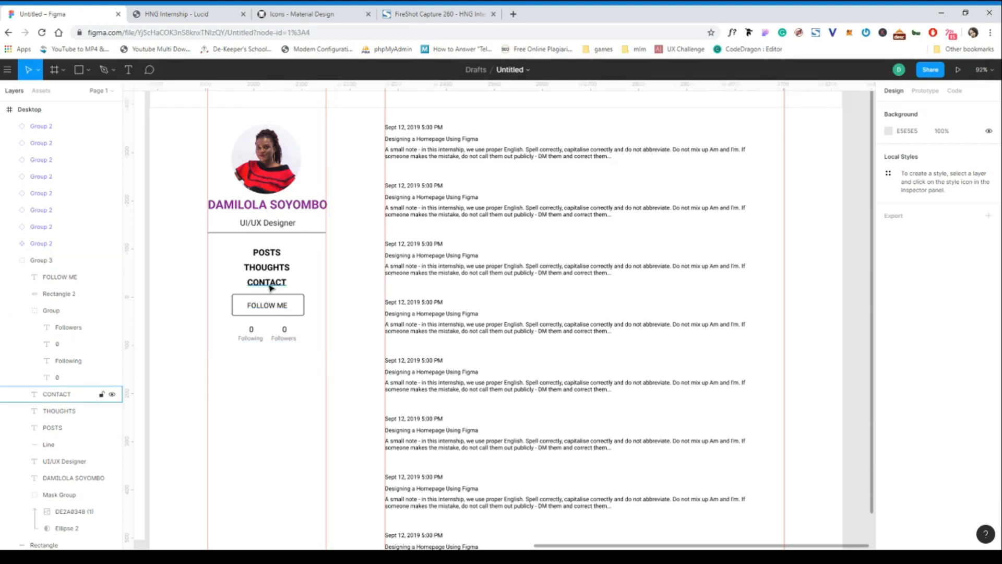
Copy the fill colour 212529 from the "UI/UX Designer" text to the POSTS, THOUGHTS and CONTACT texts.
{"action": "left_click", "coordinate": [271, 286]}
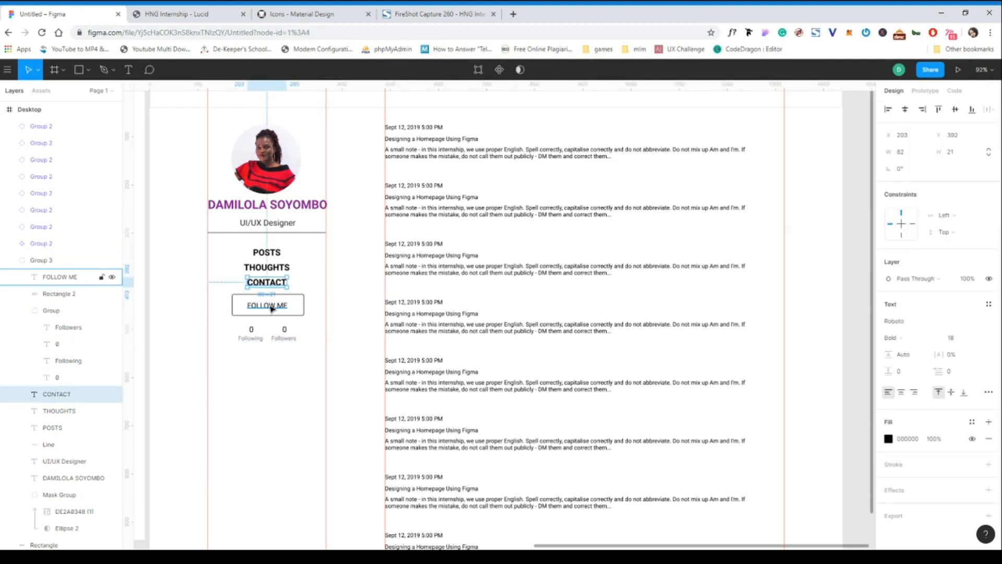
{"action": "left_click", "coordinate": [267, 225]}
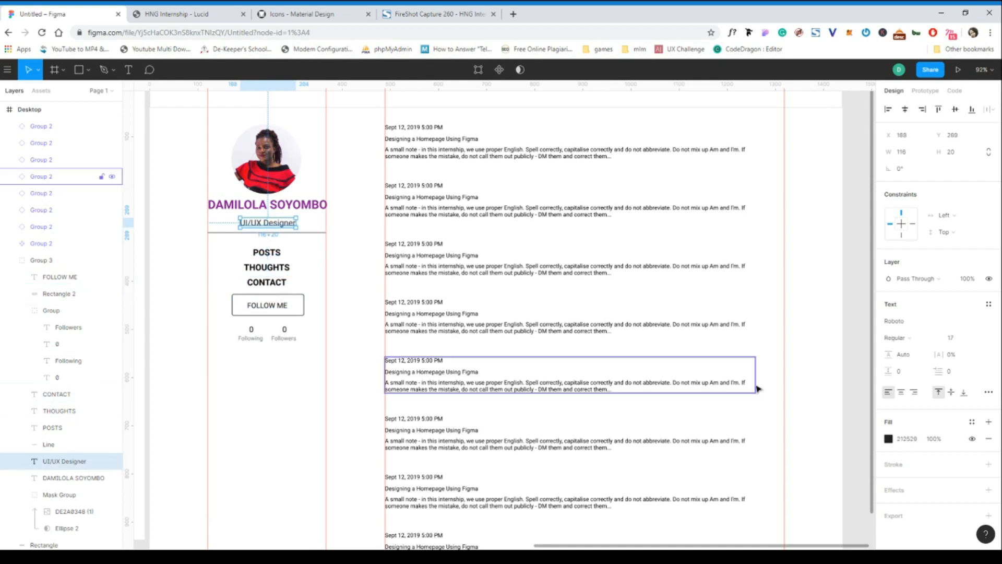
{"action": "left_click", "coordinate": [914, 442]}
{"action": "key", "text": "ctrl+c"}
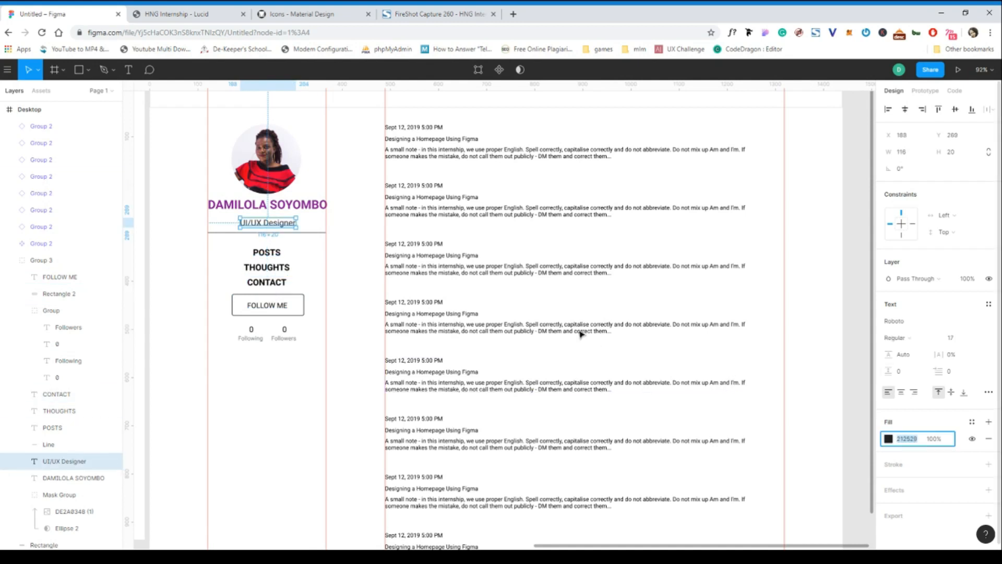
{"action": "left_click", "coordinate": [267, 283]}
{"action": "left_click", "coordinate": [267, 267], "text": "shift"}
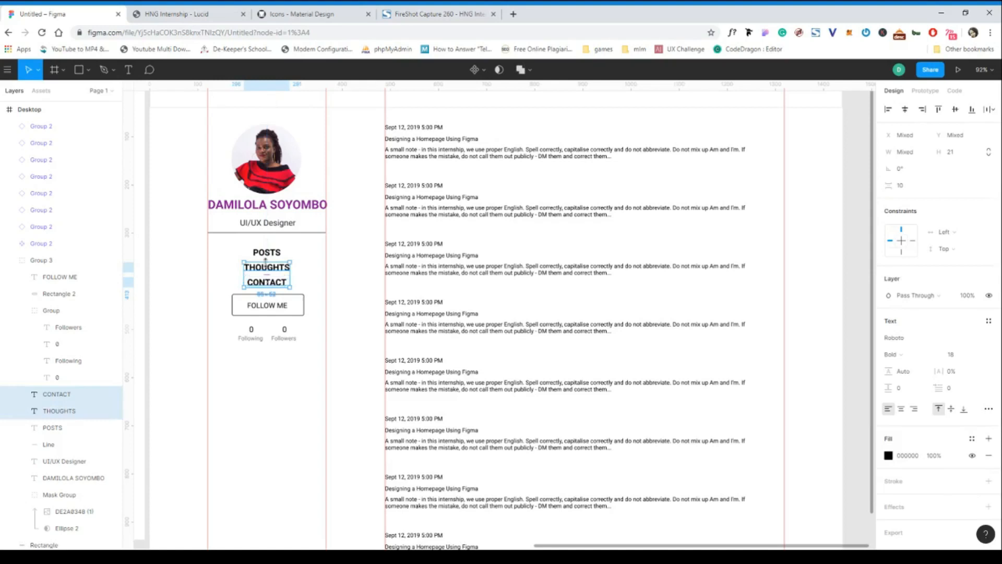
{"action": "left_click", "coordinate": [266, 252], "text": "shift"}
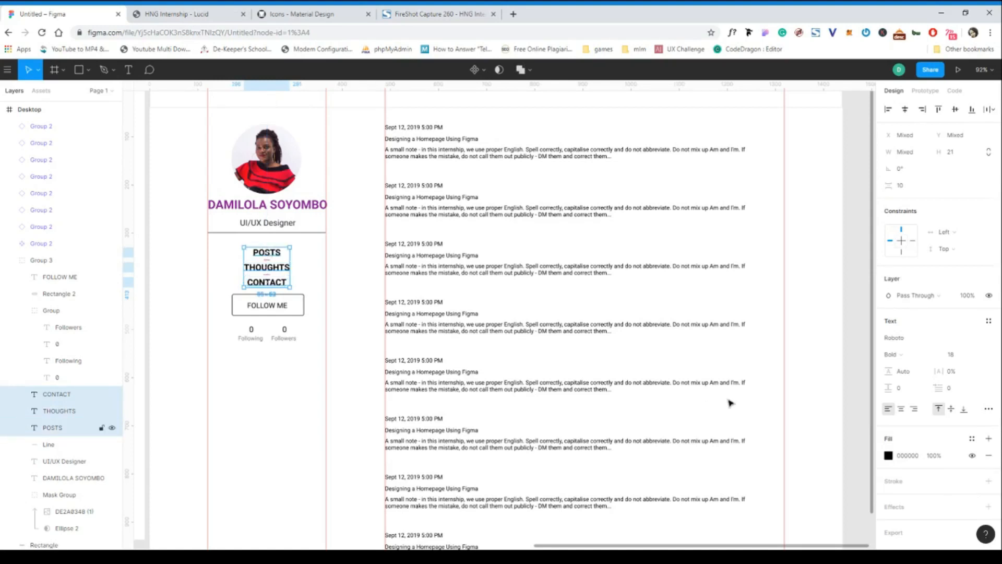
{"action": "left_click", "coordinate": [911, 455]}
{"action": "key", "text": "ctrl+v"}
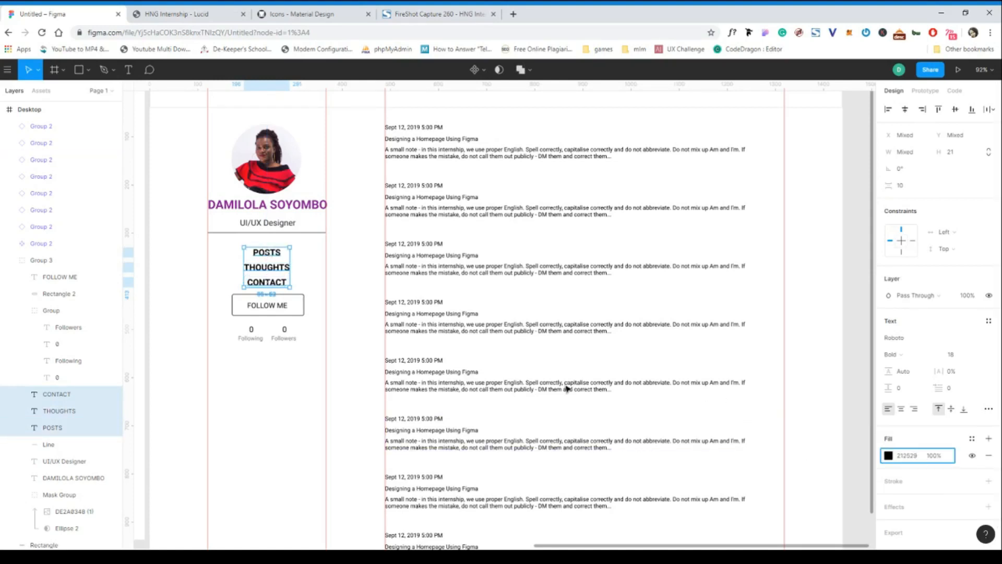
Copy the purple fill 871E99 from the profile name to the FOLLOW ME text.
{"action": "left_click", "coordinate": [272, 308]}
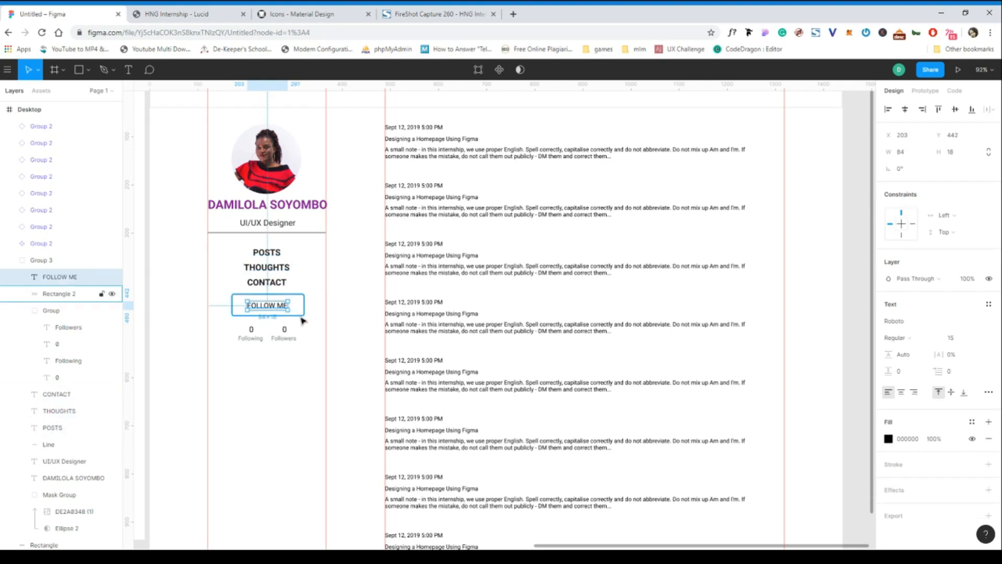
{"action": "left_click", "coordinate": [294, 207]}
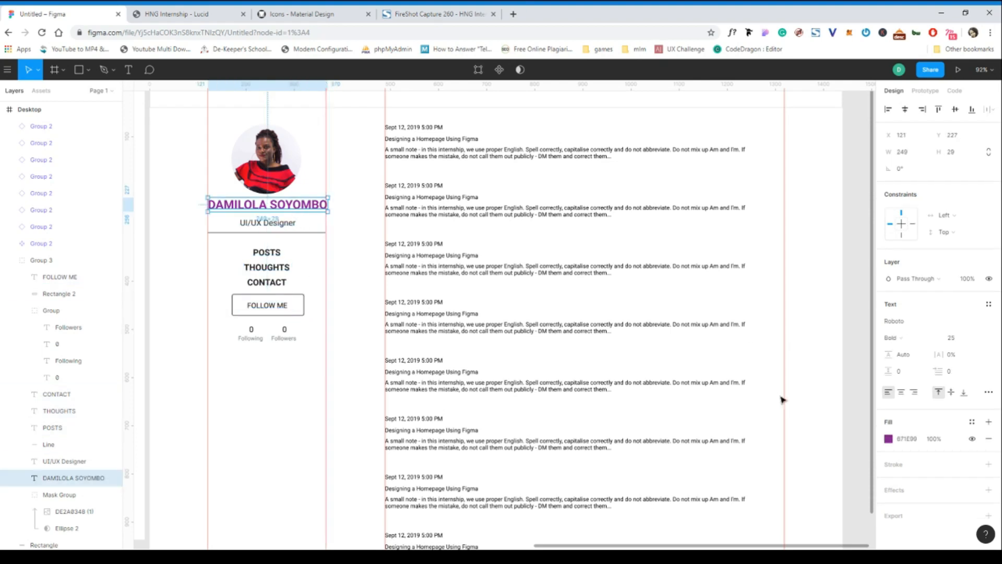
{"action": "left_click", "coordinate": [911, 439]}
{"action": "key", "text": "ctrl+c"}
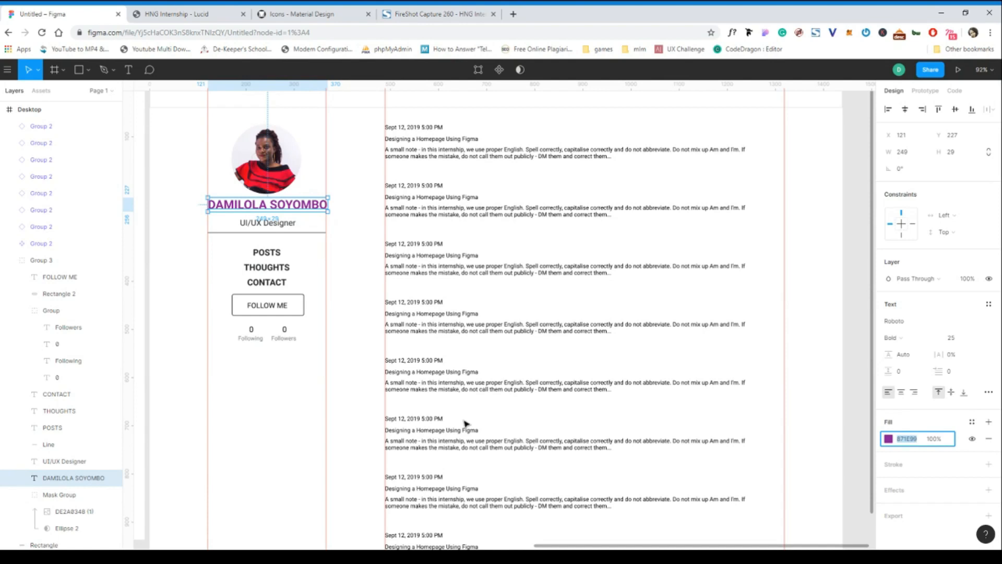
{"action": "left_click", "coordinate": [262, 306]}
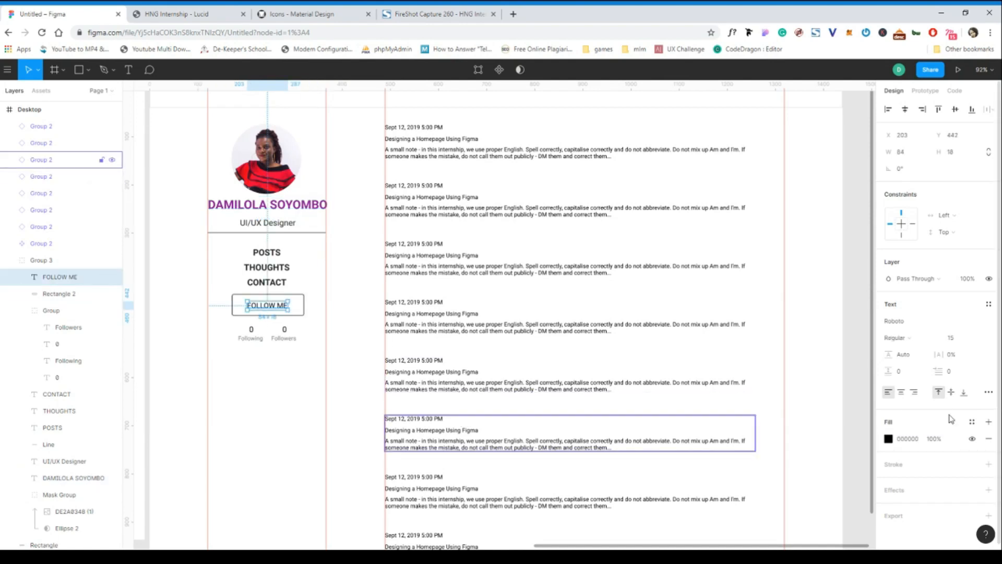
{"action": "left_click", "coordinate": [913, 439]}
{"action": "key", "text": "ctrl+v"}
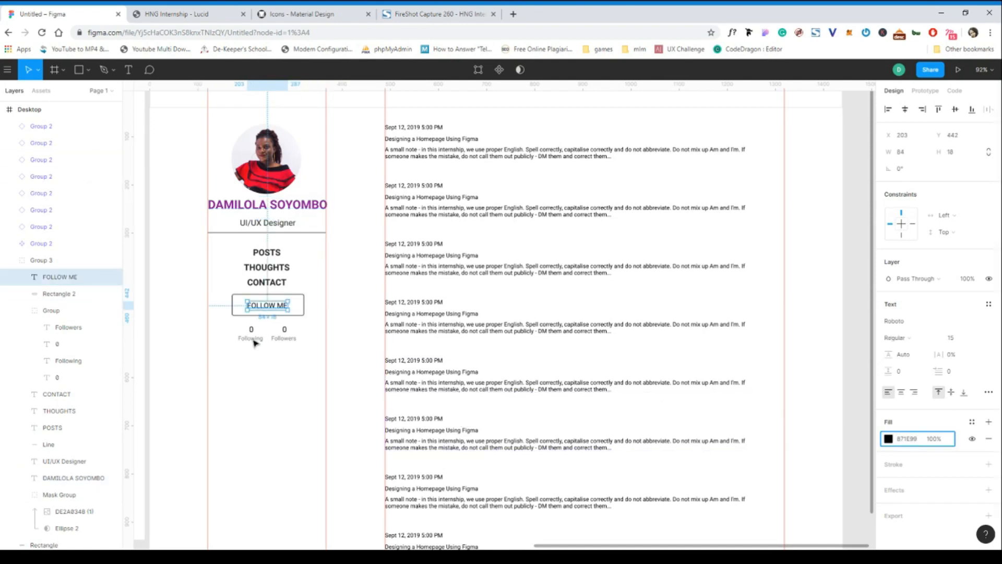
{"action": "left_click", "coordinate": [219, 328]}
Set the stroke colour of the rectangle around FOLLOW ME to 871E99.
{"action": "left_click", "coordinate": [248, 316]}
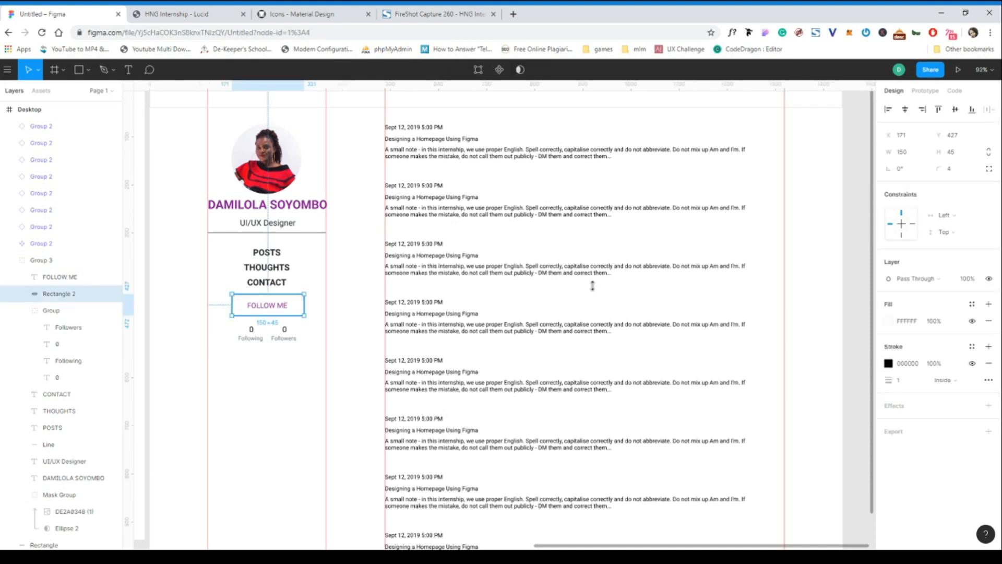
{"action": "left_click", "coordinate": [315, 214]}
{"action": "left_click", "coordinate": [286, 315]}
{"action": "left_click", "coordinate": [912, 363]}
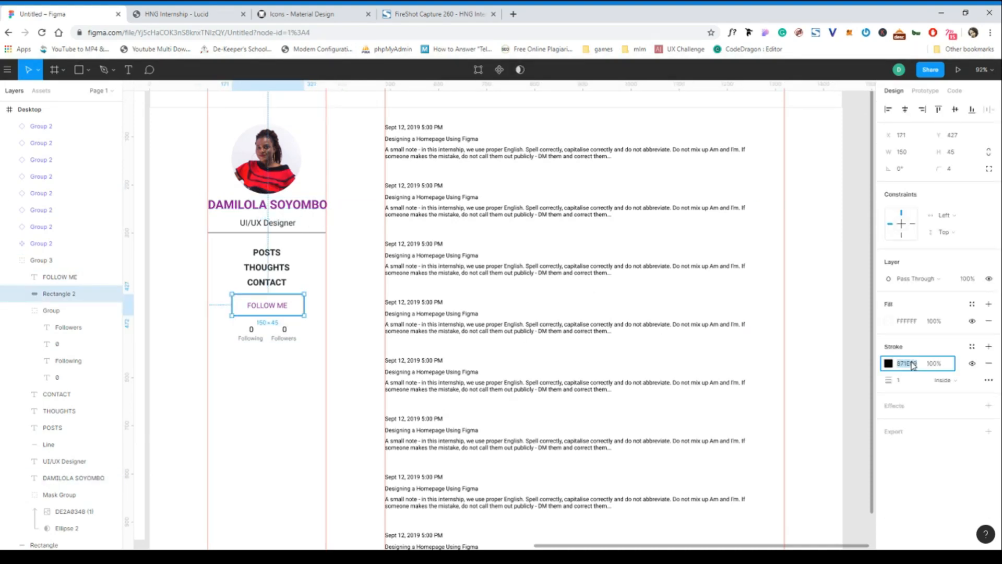
{"action": "left_click", "coordinate": [252, 379]}
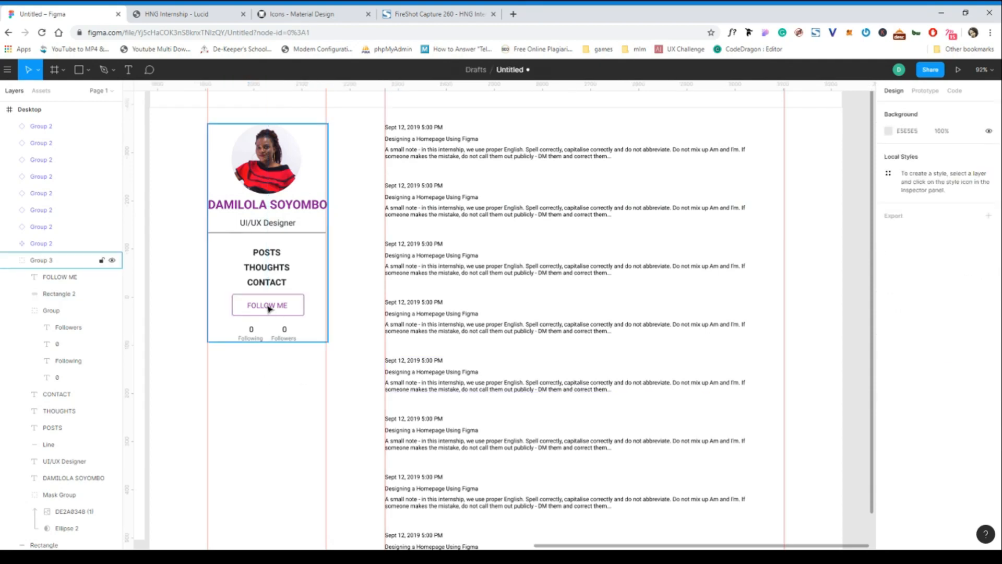
Group the FOLLOW ME text with the rectangle around it.
{"action": "double_click", "coordinate": [269, 309]}
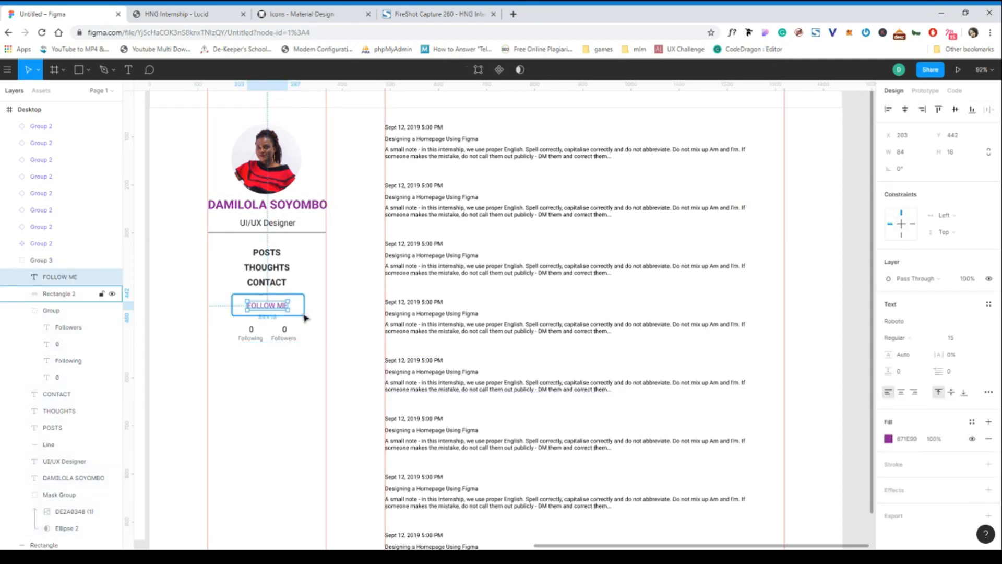
{"action": "left_click", "coordinate": [304, 315]}
{"action": "left_click", "coordinate": [280, 308], "text": "shift"}
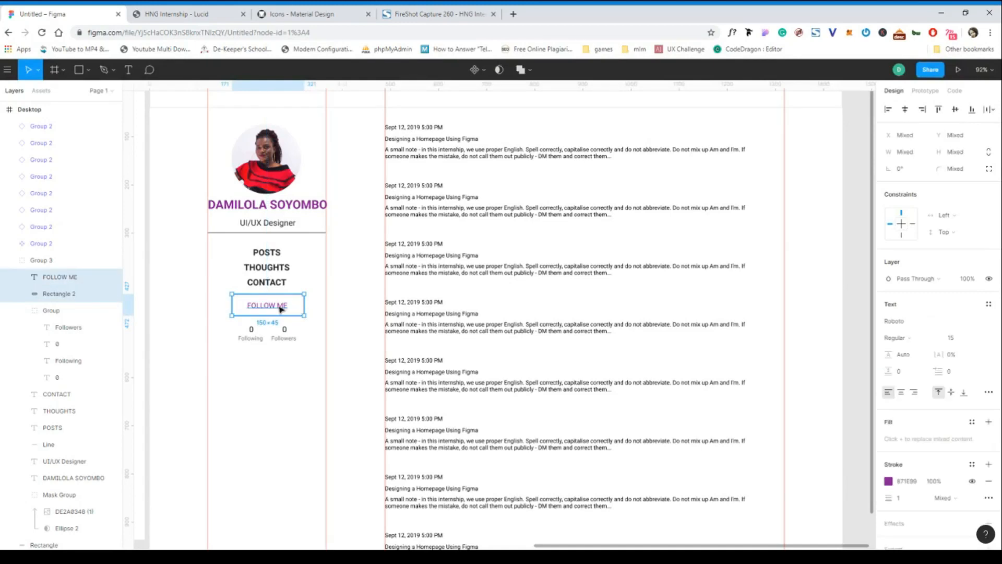
{"action": "key", "text": "ctrl+g"}
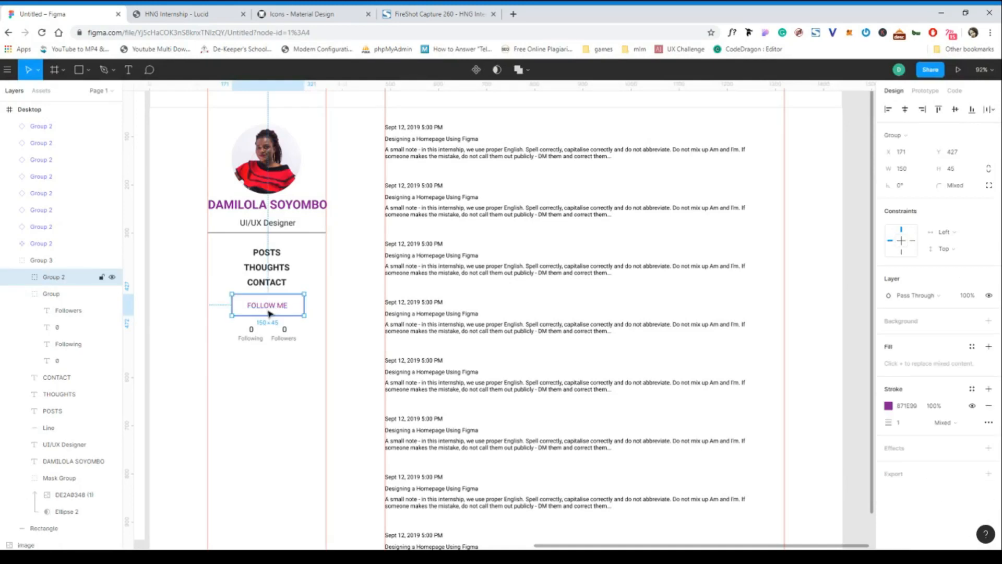
Move the FOLLOW ME button group and the Following/Followers group down together by about 10 px.
{"action": "left_click", "coordinate": [254, 332], "text": "shift"}
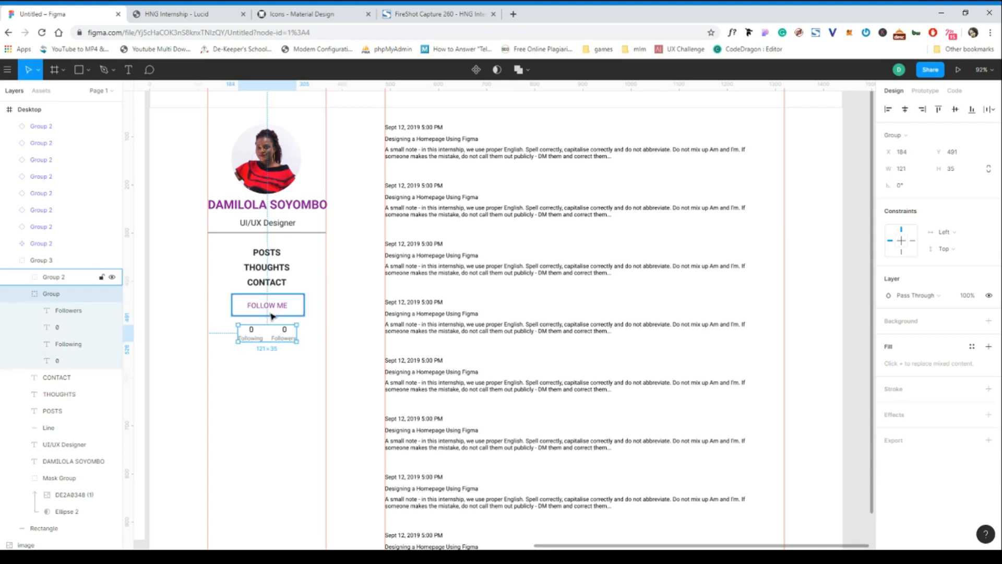
{"action": "left_click_drag", "start_coordinate": [290, 308], "coordinate": [290, 313]}
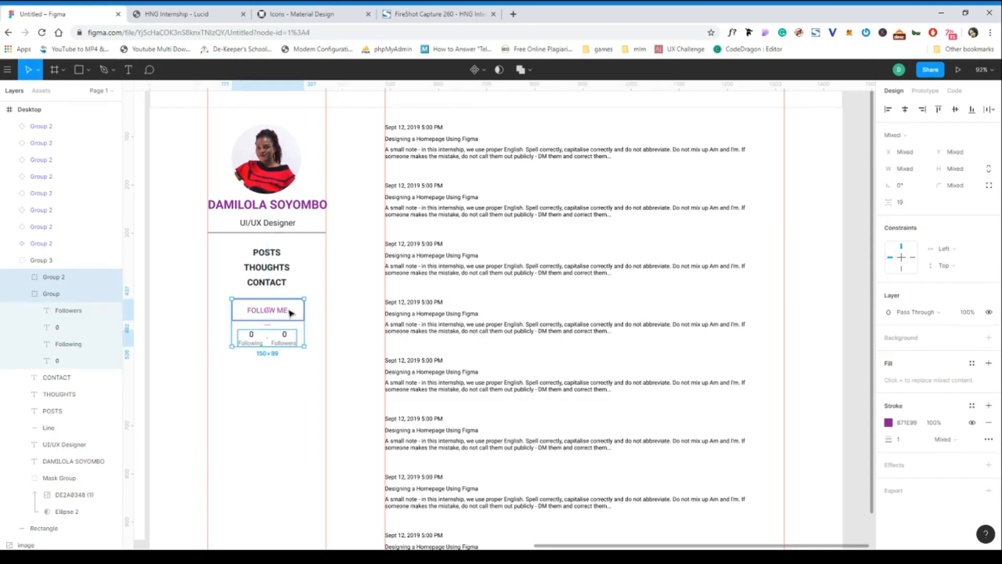
{"action": "left_click", "coordinate": [273, 385]}
Copy the fill colour 212529 from the CONTACT text to both 0 counts above Following and Followers.
{"action": "left_click", "coordinate": [253, 335]}
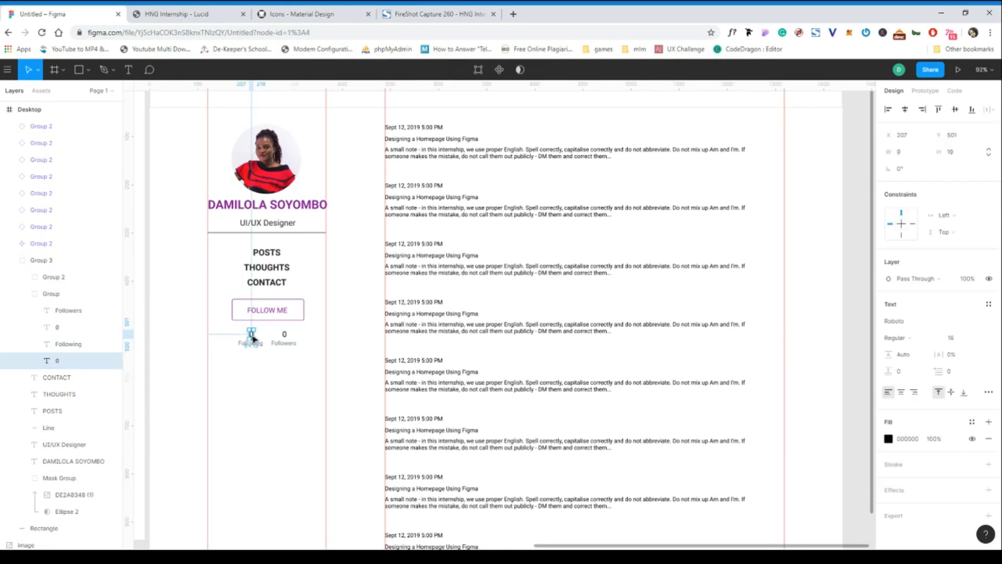
{"action": "left_click", "coordinate": [272, 282]}
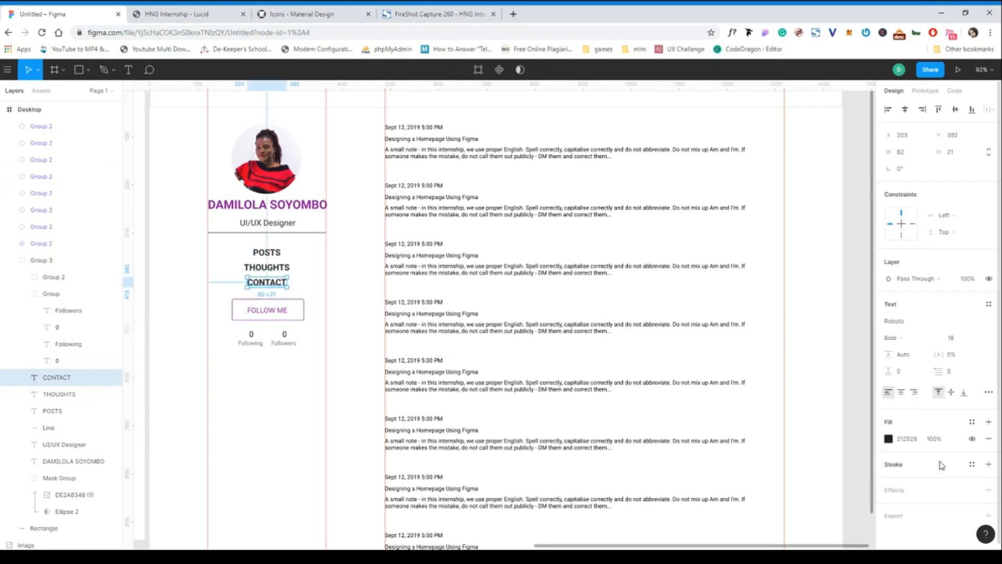
{"action": "left_click", "coordinate": [919, 443]}
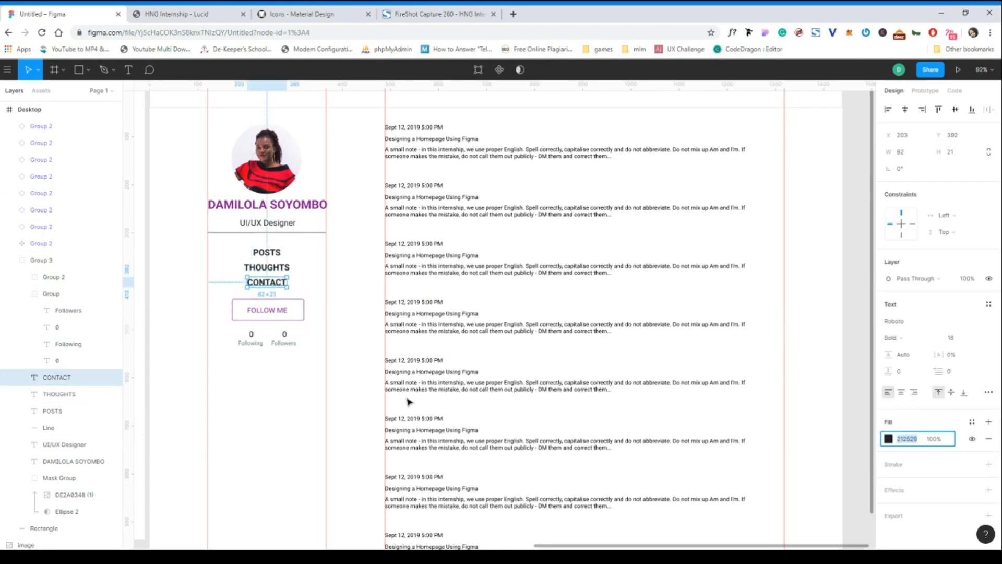
{"action": "left_click", "coordinate": [252, 336]}
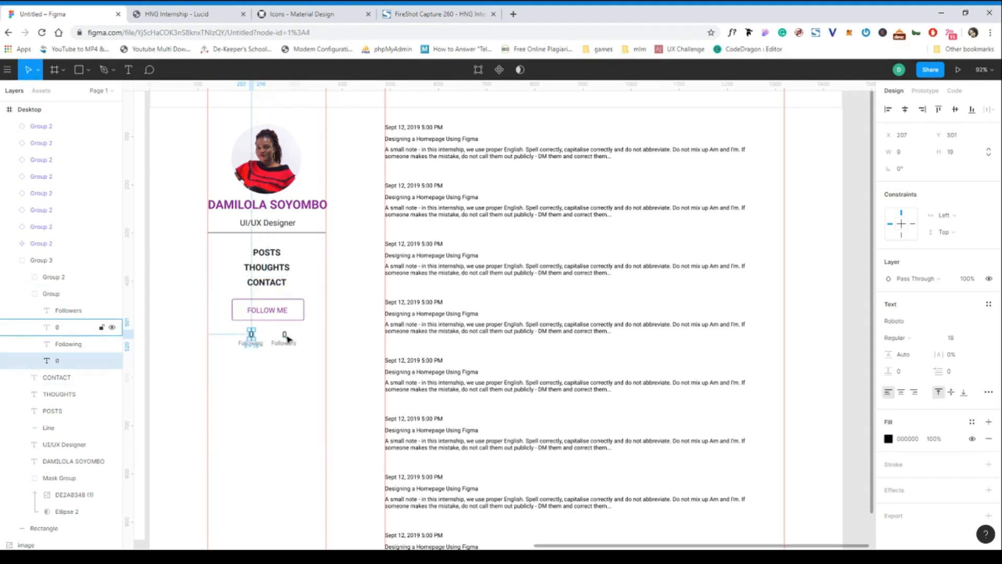
{"action": "left_click", "coordinate": [284, 334], "text": "shift"}
{"action": "left_click", "coordinate": [907, 456]}
{"action": "type", "text": "212529"}
{"action": "left_click", "coordinate": [226, 421]}
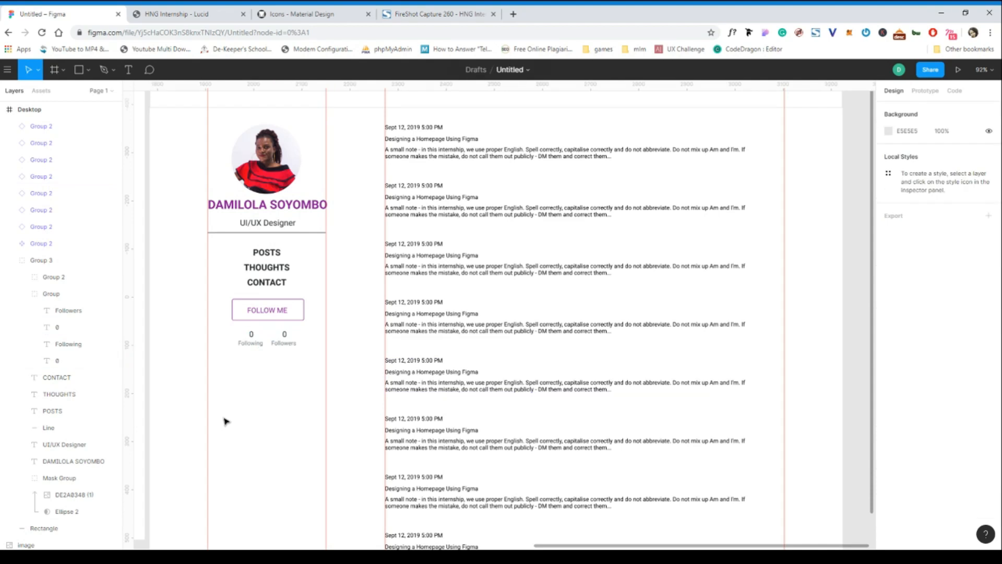
Copy the grey fill 6C757D from the Followers label to the stroke of the divider line below "UI/UX Designer".
{"action": "scroll", "coordinate": [304, 251], "scroll_direction": "up", "scroll_amount": 1}
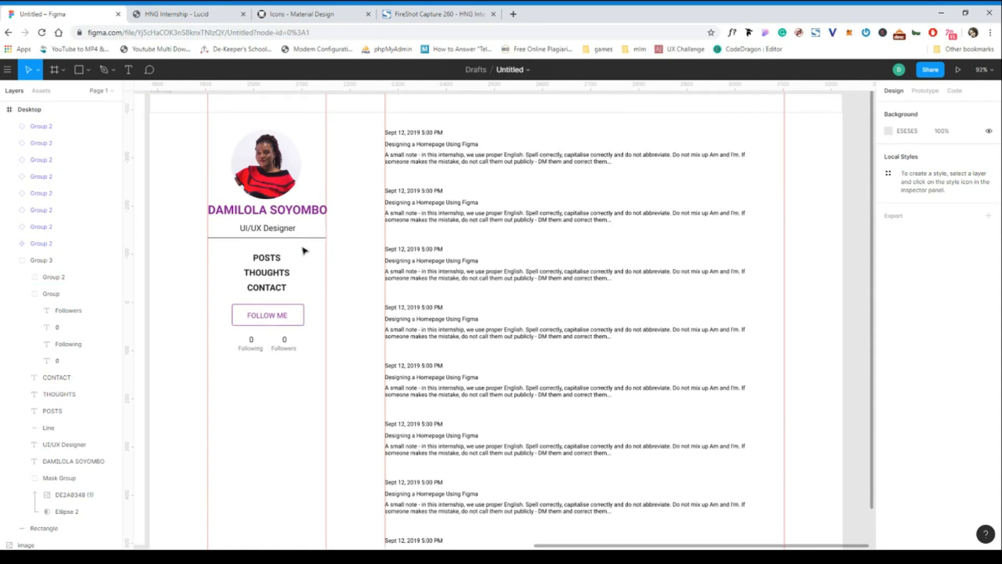
{"action": "scroll", "coordinate": [304, 251], "scroll_direction": "up", "scroll_amount": 4}
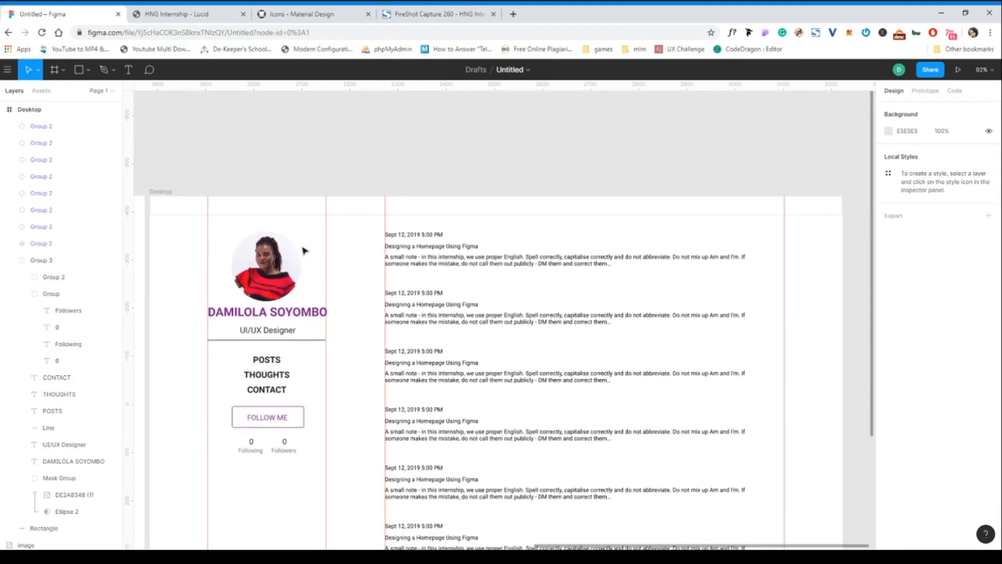
{"action": "scroll", "coordinate": [305, 251], "scroll_direction": "down", "scroll_amount": 1}
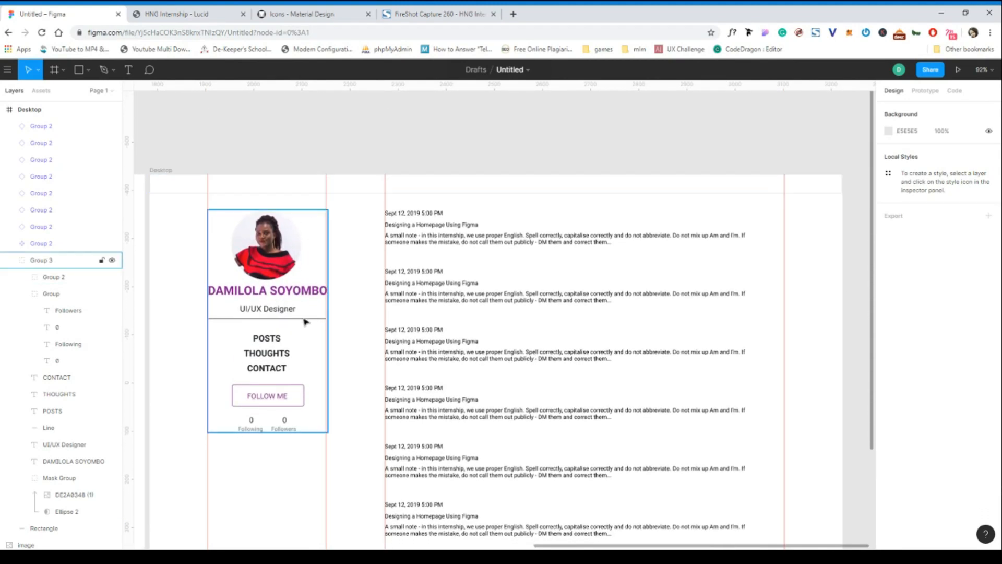
{"action": "left_click", "coordinate": [311, 318], "text": "ctrl"}
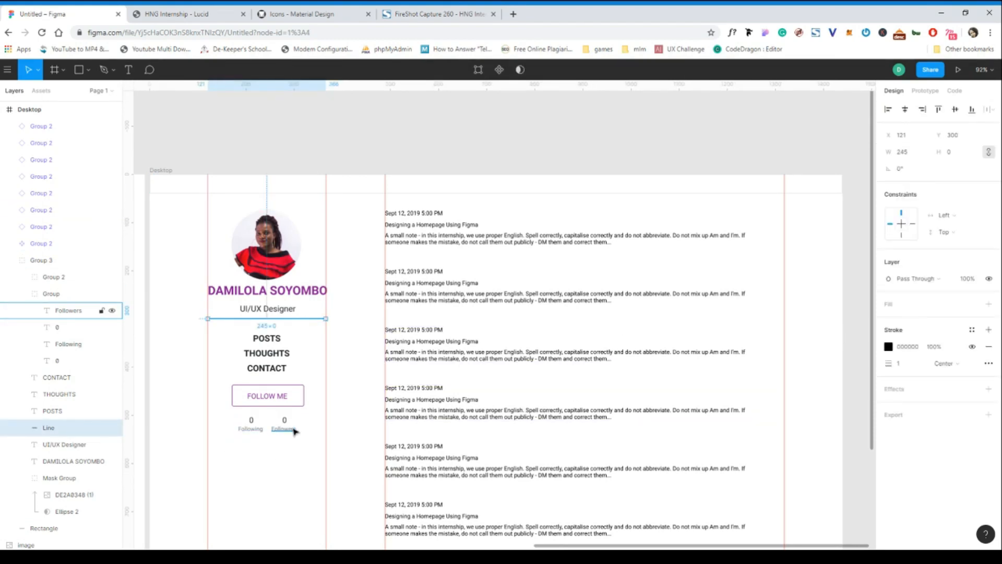
{"action": "left_click", "coordinate": [295, 431]}
{"action": "left_click", "coordinate": [912, 443]}
{"action": "key", "text": "ctrl+c"}
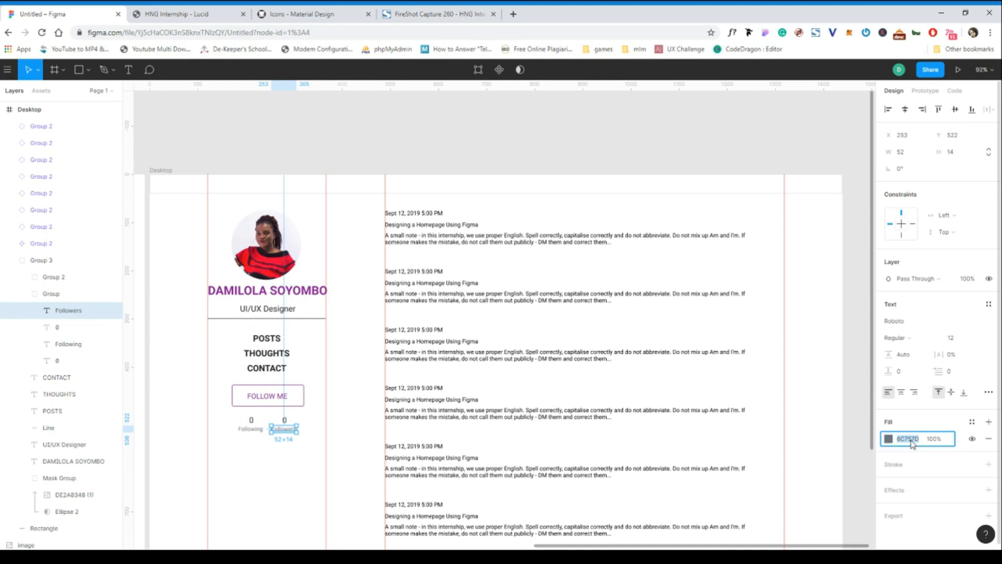
{"action": "left_click", "coordinate": [303, 318]}
{"action": "left_click", "coordinate": [911, 347]}
{"action": "key", "text": "ctrl+v"}
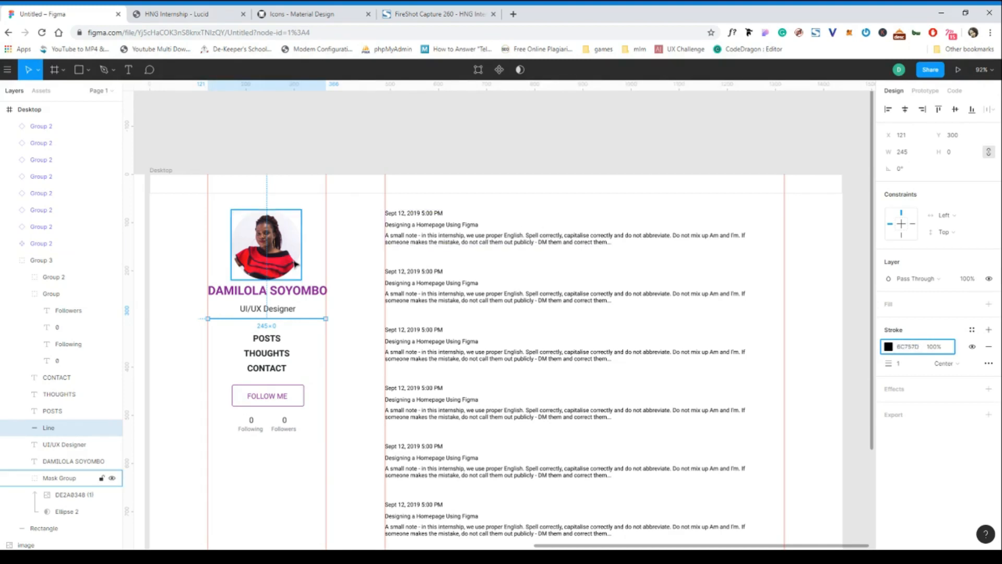
Set the stroke colour of the divider line below "UI/UX Designer" to E0E0E0.
{"action": "left_click", "coordinate": [292, 262]}
{"action": "left_click", "coordinate": [369, 239]}
{"action": "left_click", "coordinate": [320, 320]}
{"action": "left_click", "coordinate": [320, 319]}
{"action": "left_click", "coordinate": [909, 347]}
{"action": "type", "text": "E0"}
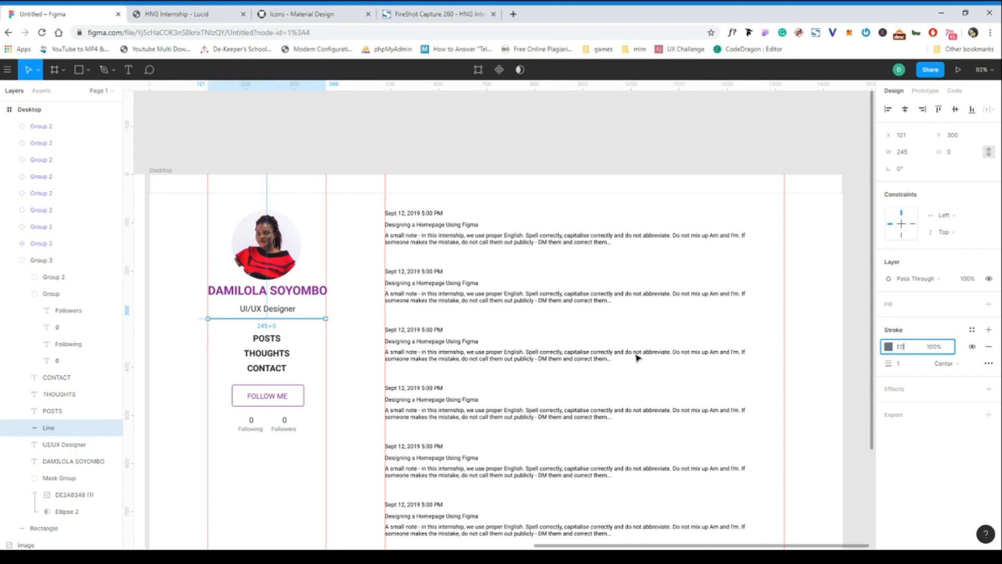
{"action": "left_click", "coordinate": [295, 325]}
{"action": "double_click", "coordinate": [300, 322]}
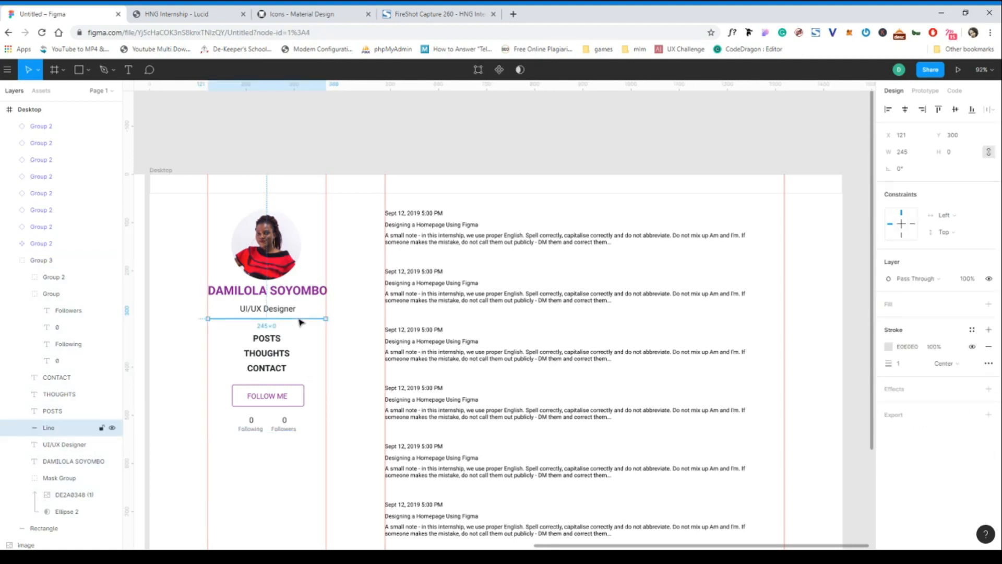
Fine-tune the divider line's stroke colour to E1E0E0 in the colour picker and deselect the line.
{"action": "left_click", "coordinate": [888, 348]}
{"action": "left_click_drag", "start_coordinate": [750, 302], "coordinate": [753, 302]}
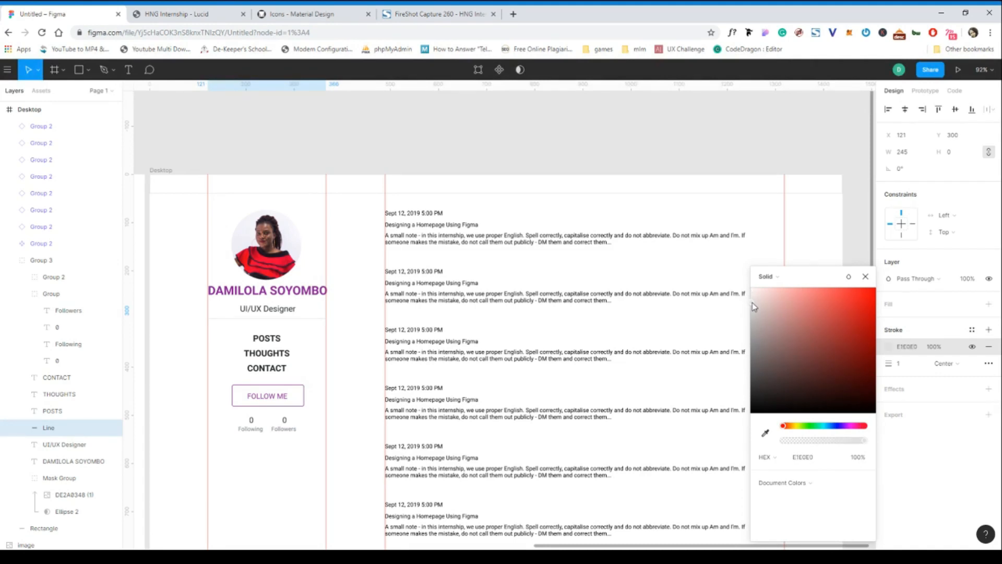
{"action": "left_click", "coordinate": [866, 277]}
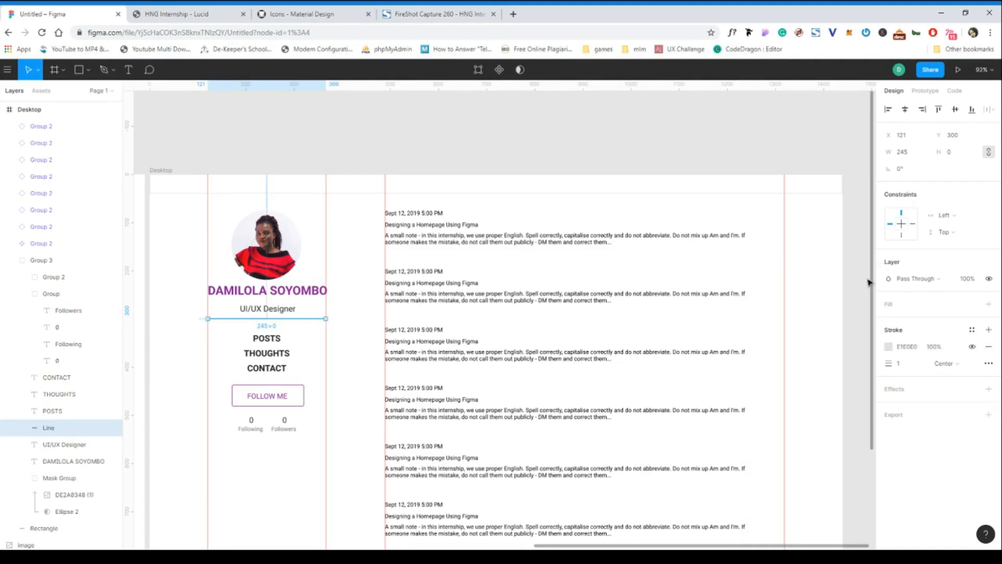
{"action": "left_click", "coordinate": [452, 146]}
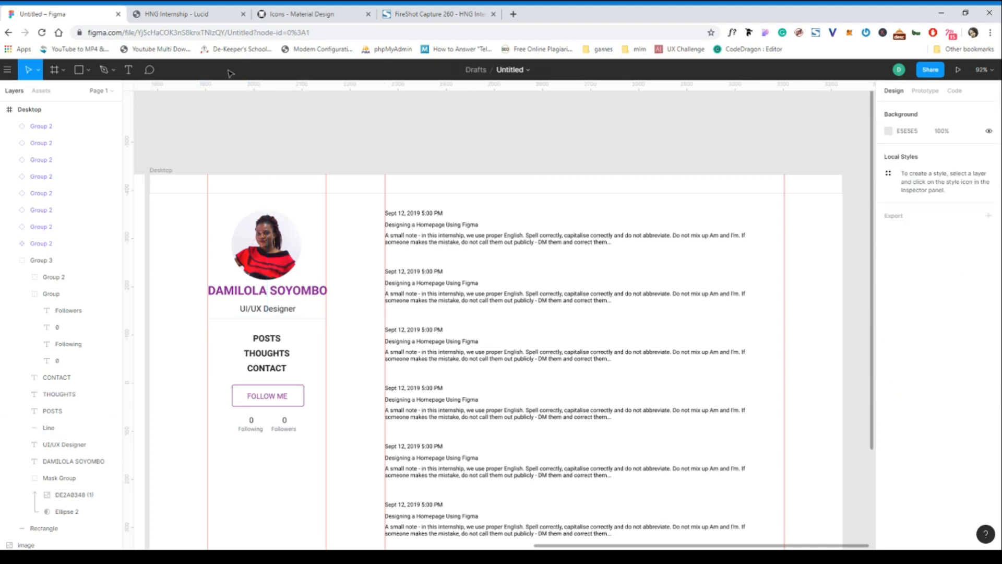
On the HNG Internship Lucid page, inspect the font, size, weight and colour of the first post's date, title and excerpt.
{"action": "left_click", "coordinate": [167, 18]}
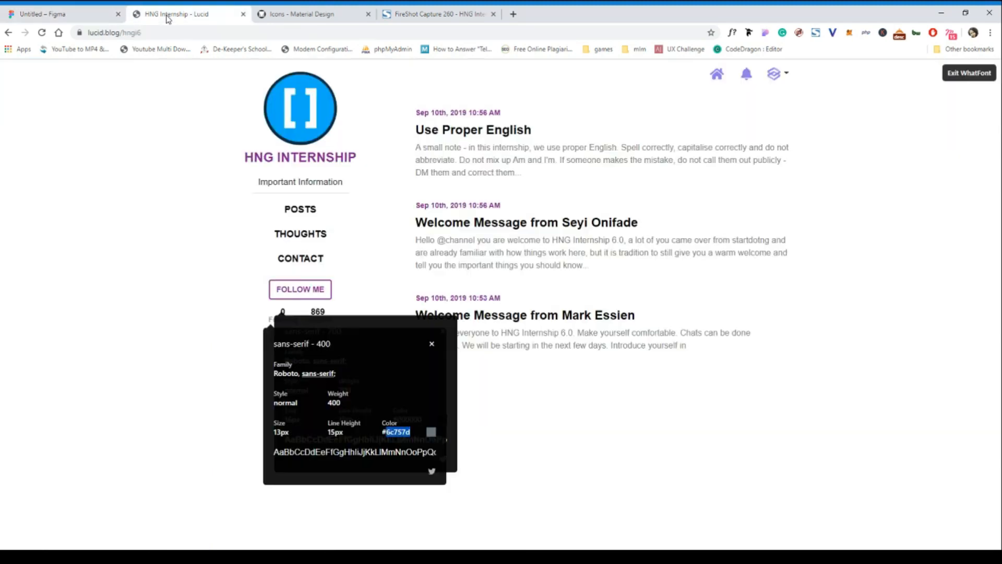
{"action": "left_click", "coordinate": [431, 347]}
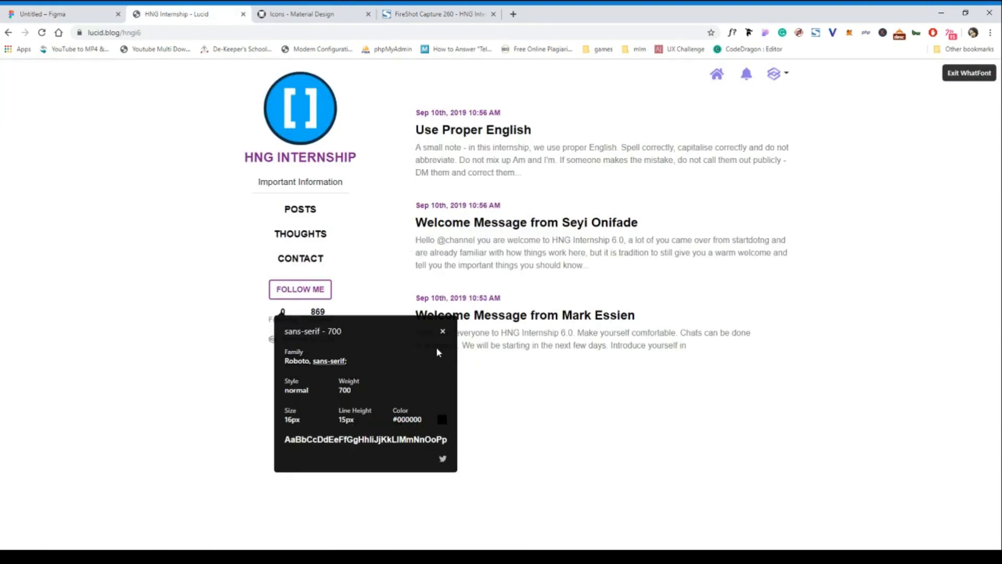
{"action": "left_click", "coordinate": [443, 334]}
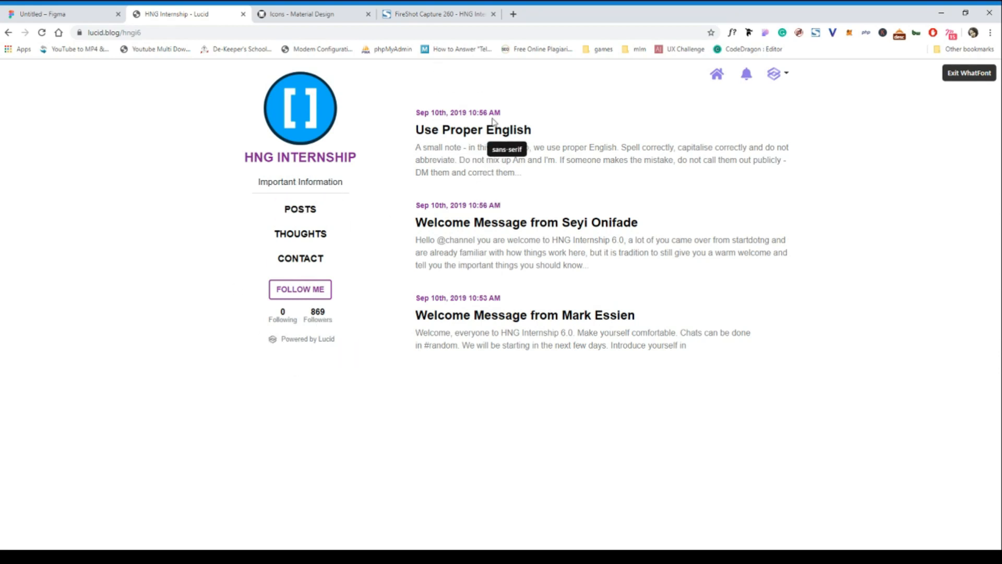
{"action": "left_click", "coordinate": [433, 116]}
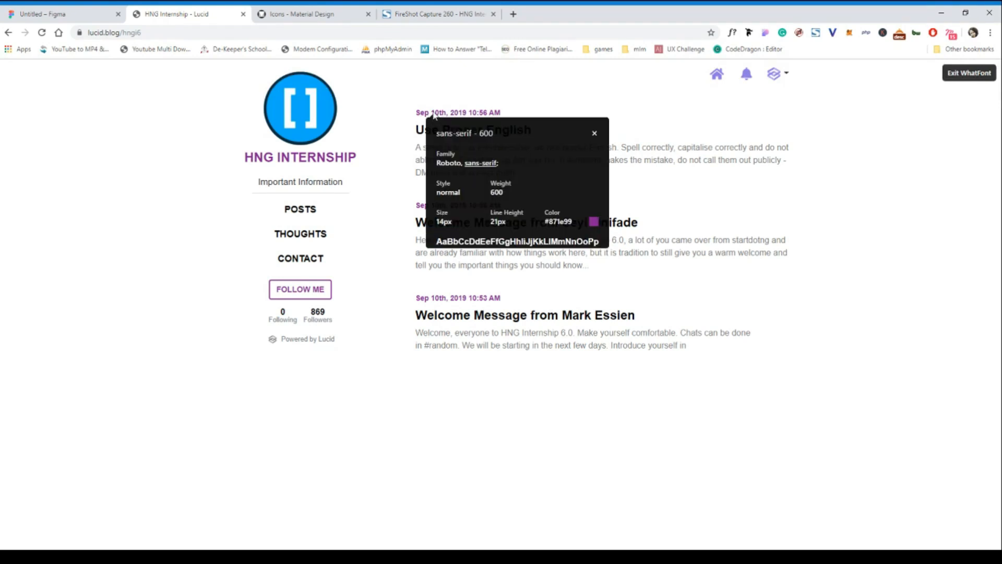
{"action": "left_click_drag", "start_coordinate": [572, 223], "coordinate": [552, 226]}
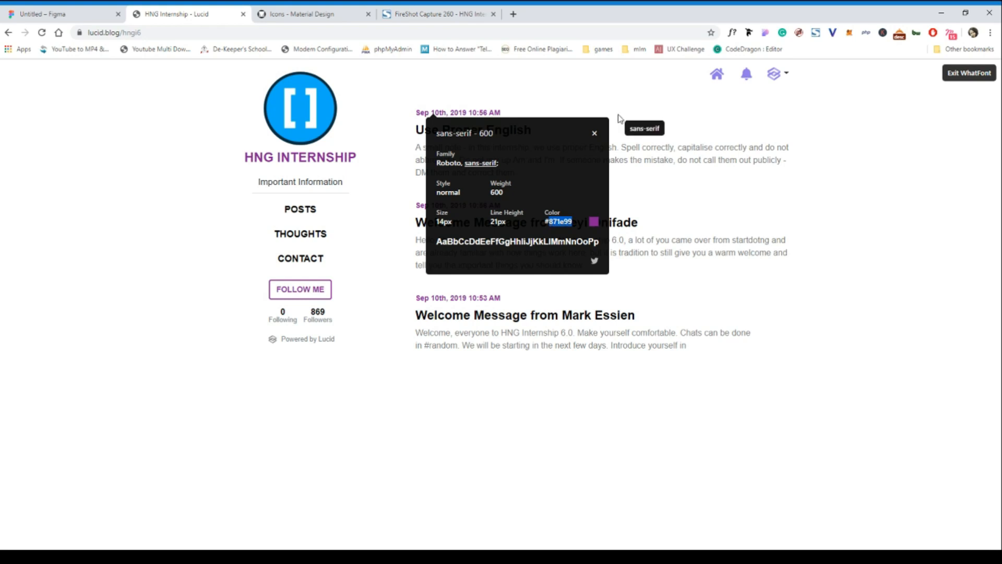
{"action": "left_click", "coordinate": [594, 133]}
{"action": "left_click", "coordinate": [464, 131]}
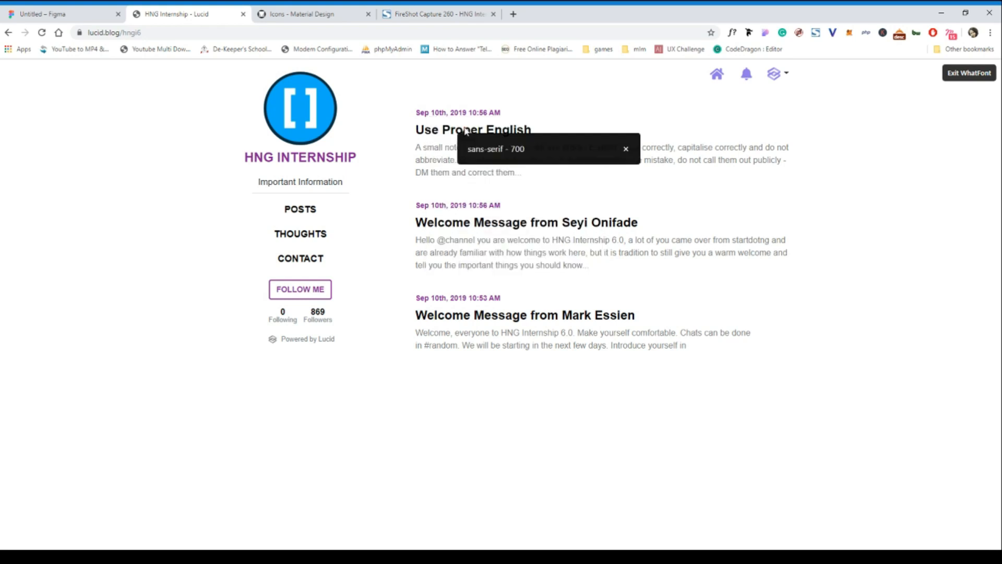
{"action": "left_click", "coordinate": [627, 149]}
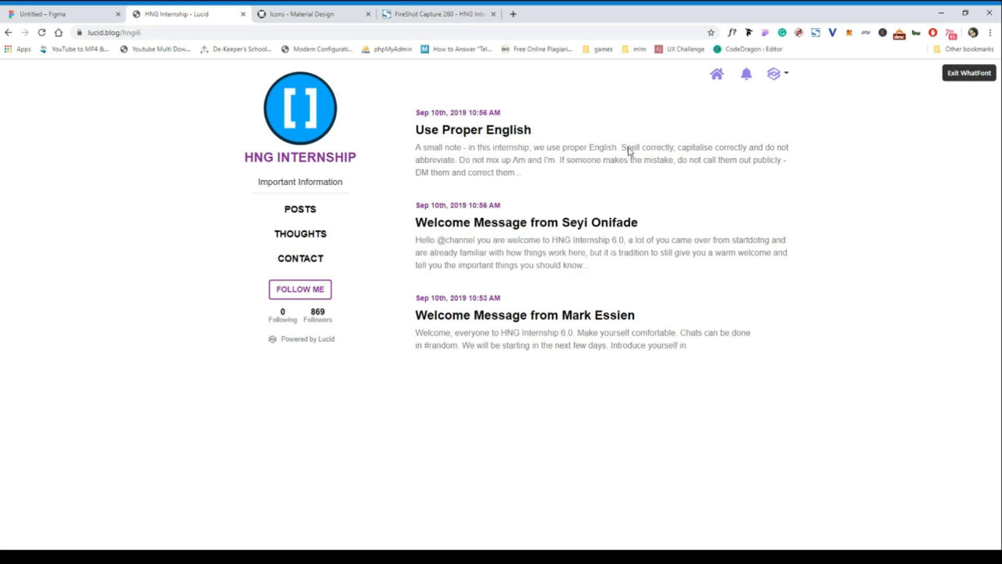
{"action": "left_click", "coordinate": [509, 151]}
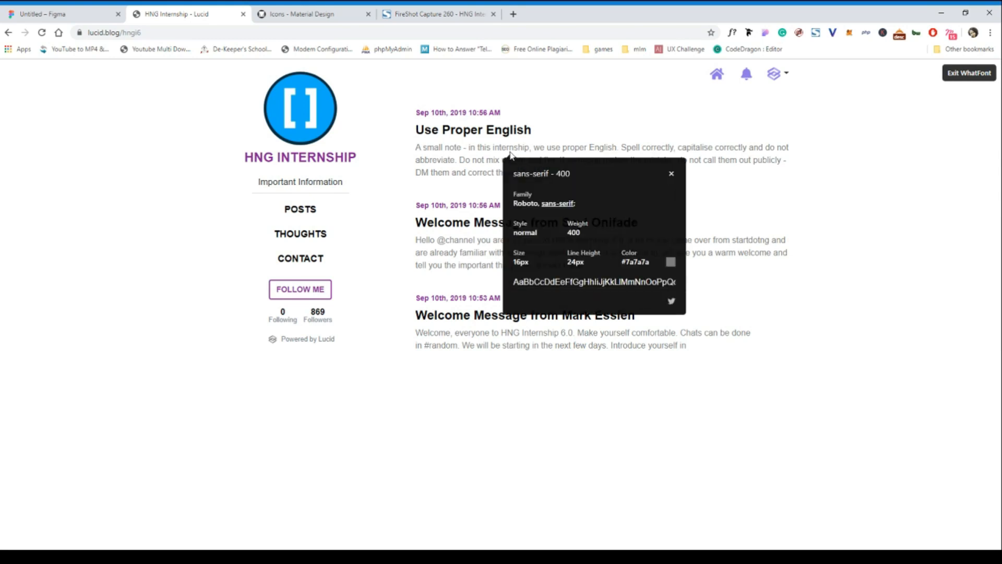
In Figma, set the font size of the date text in the first post component to 14.
{"action": "left_click", "coordinate": [94, 15]}
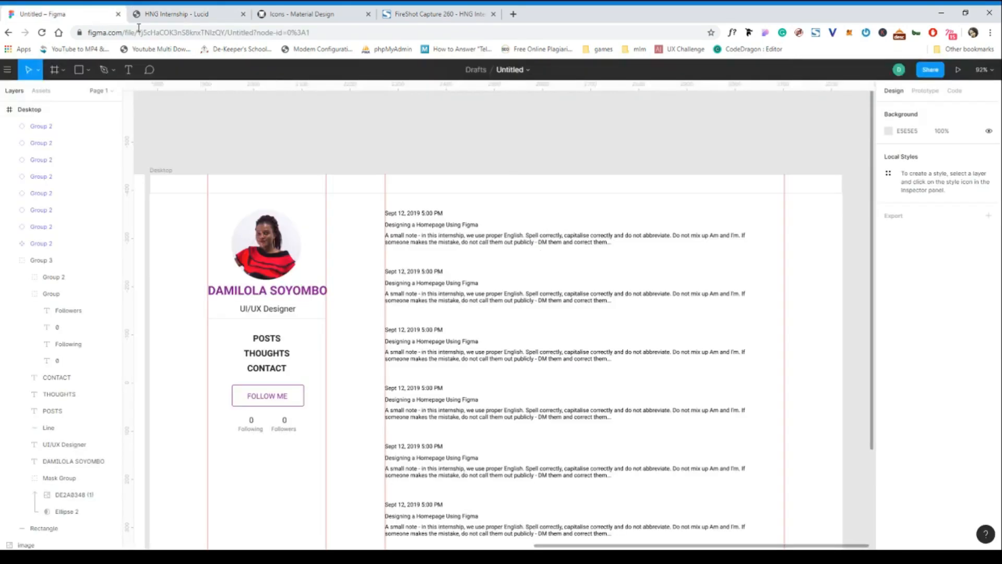
{"action": "left_click", "coordinate": [427, 214]}
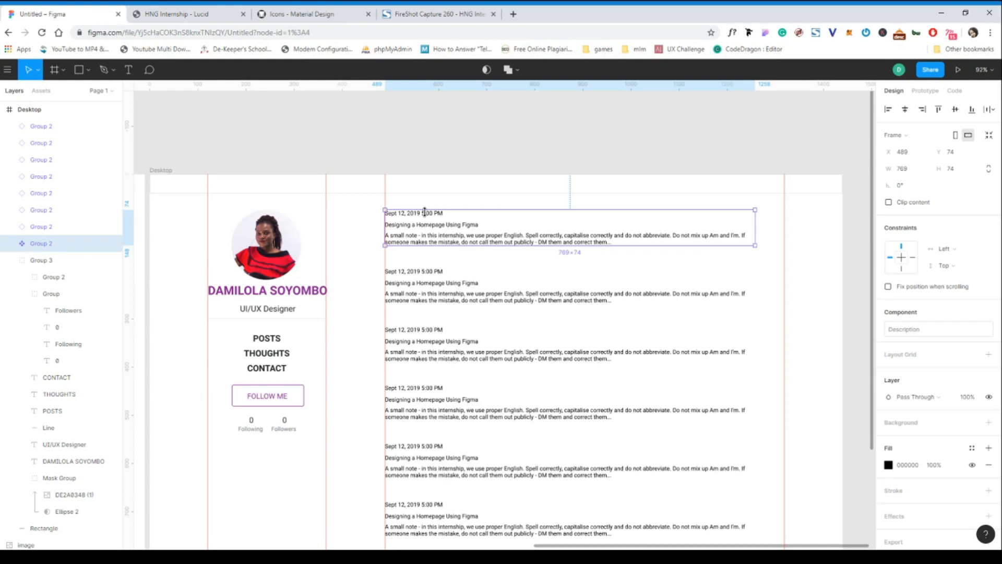
{"action": "double_click", "coordinate": [427, 214]}
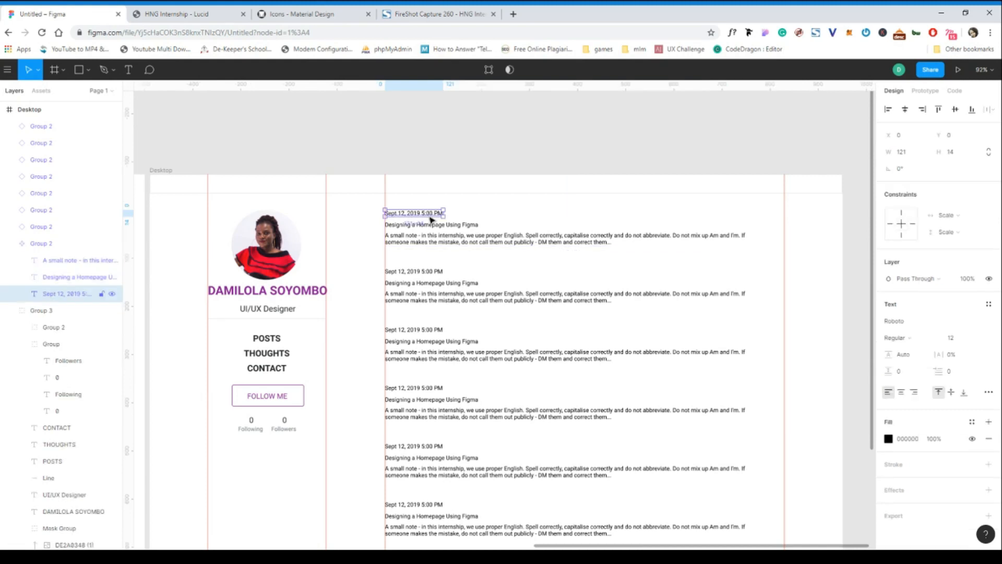
{"action": "left_click", "coordinate": [952, 340]}
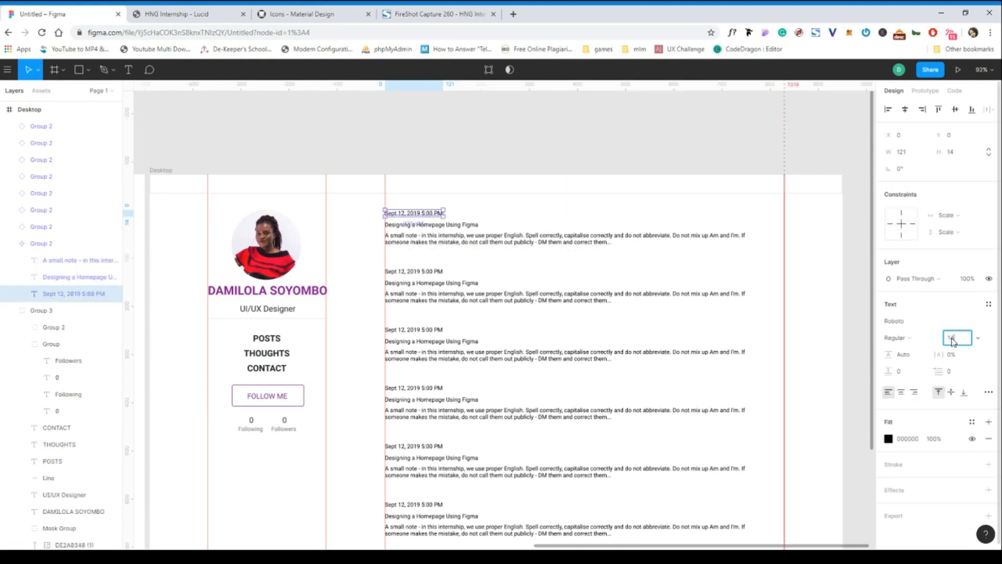
{"action": "left_click", "coordinate": [509, 229]}
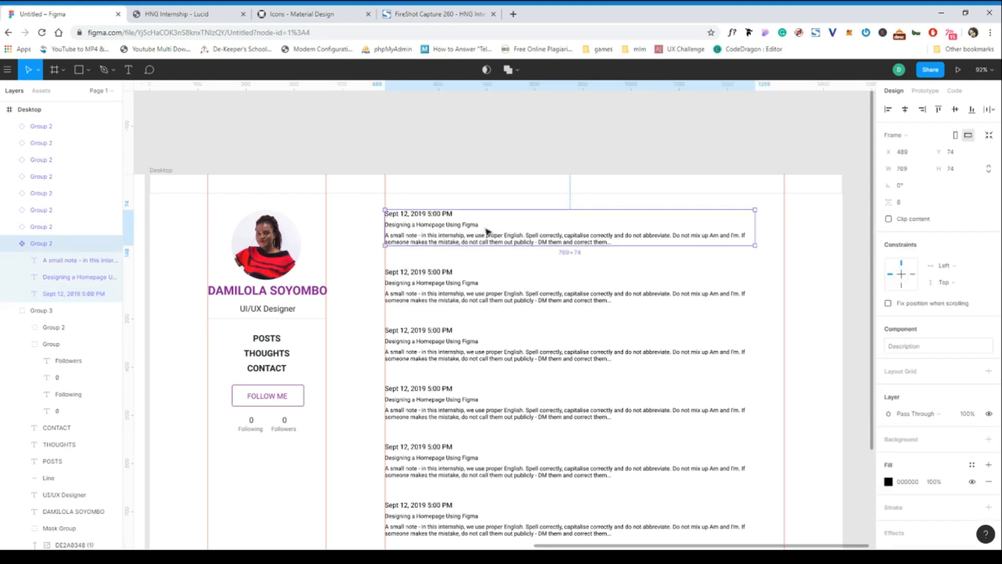
Apply the copied purple colour as the fill of the date text in the first post component.
{"action": "left_click", "coordinate": [461, 228]}
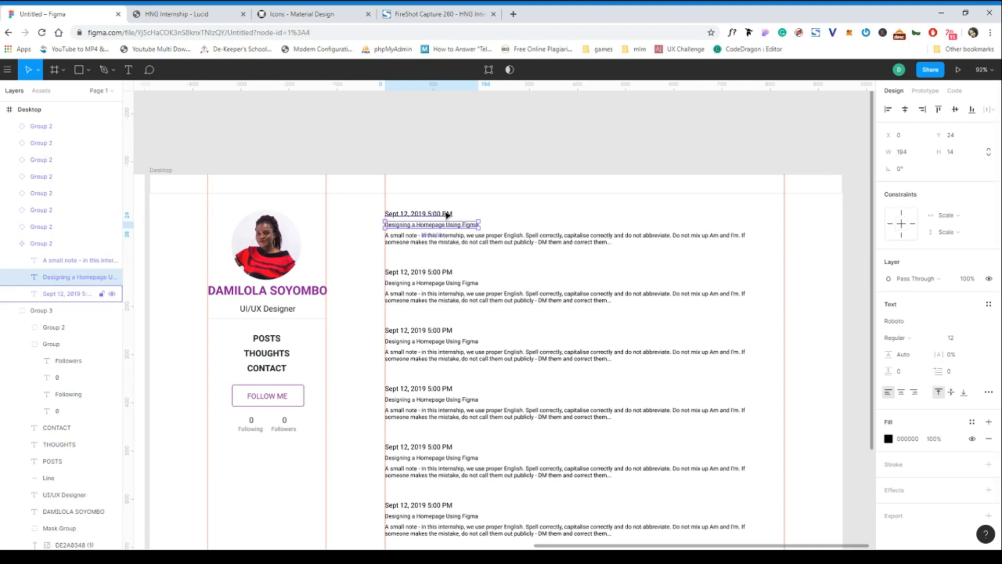
{"action": "left_click", "coordinate": [418, 214]}
{"action": "left_click", "coordinate": [917, 439]}
{"action": "type", "text": "871e9f"}
Set the font size of the title "Designing a Homepage Using Figma" in the first post component to 24.
{"action": "left_click", "coordinate": [484, 234]}
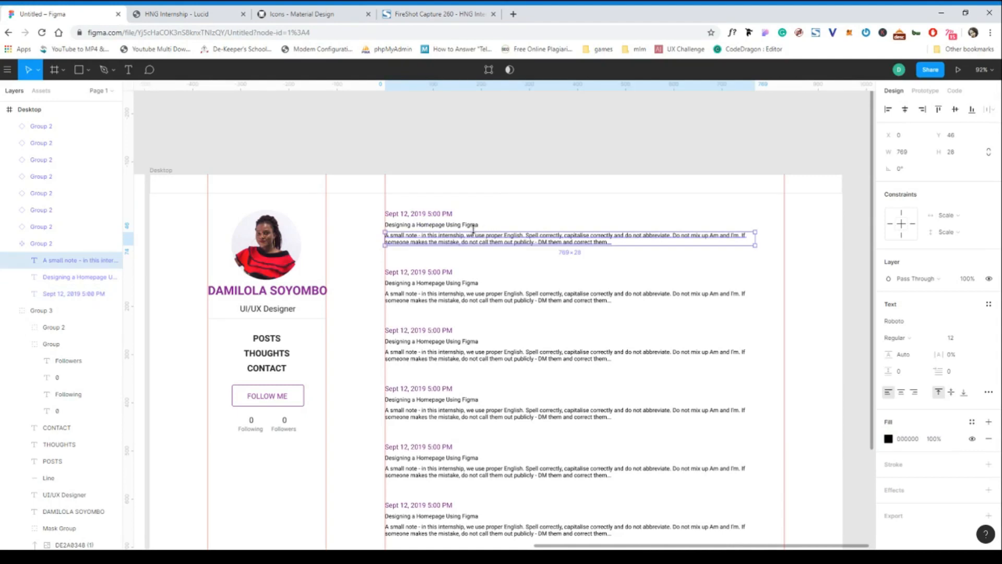
{"action": "left_click", "coordinate": [476, 227]}
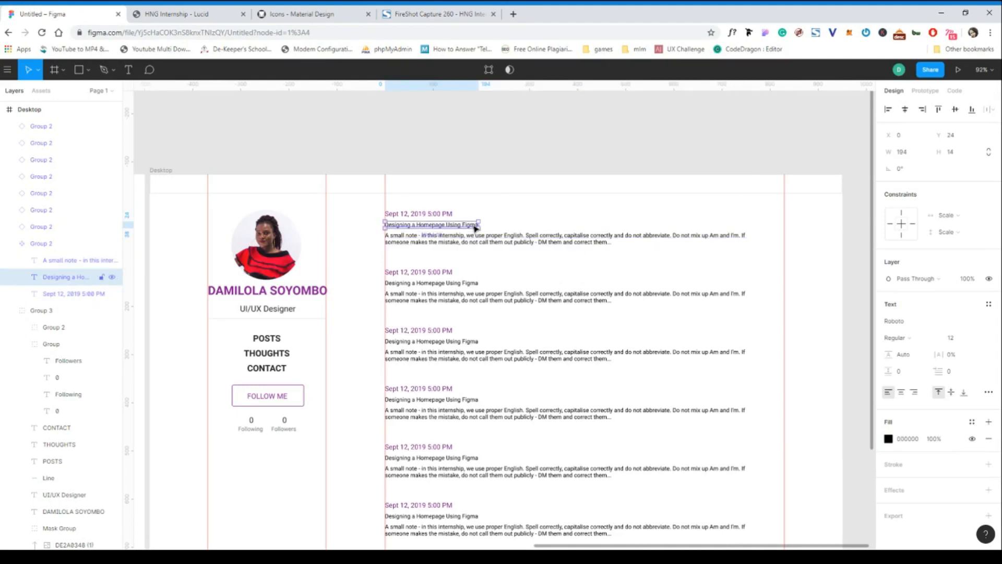
{"action": "scroll", "coordinate": [476, 228], "scroll_direction": "right", "scroll_amount": 2}
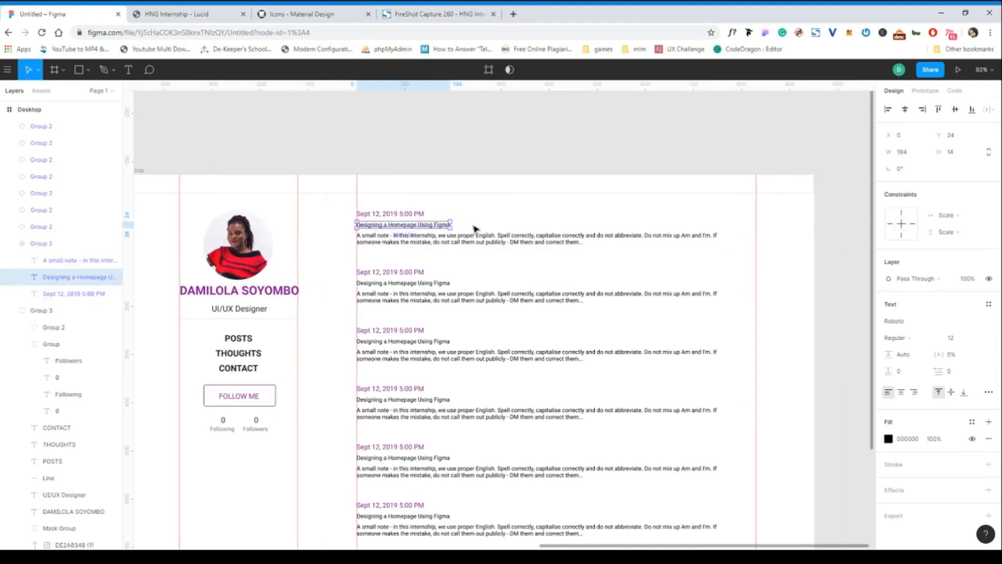
{"action": "left_click", "coordinate": [959, 346]}
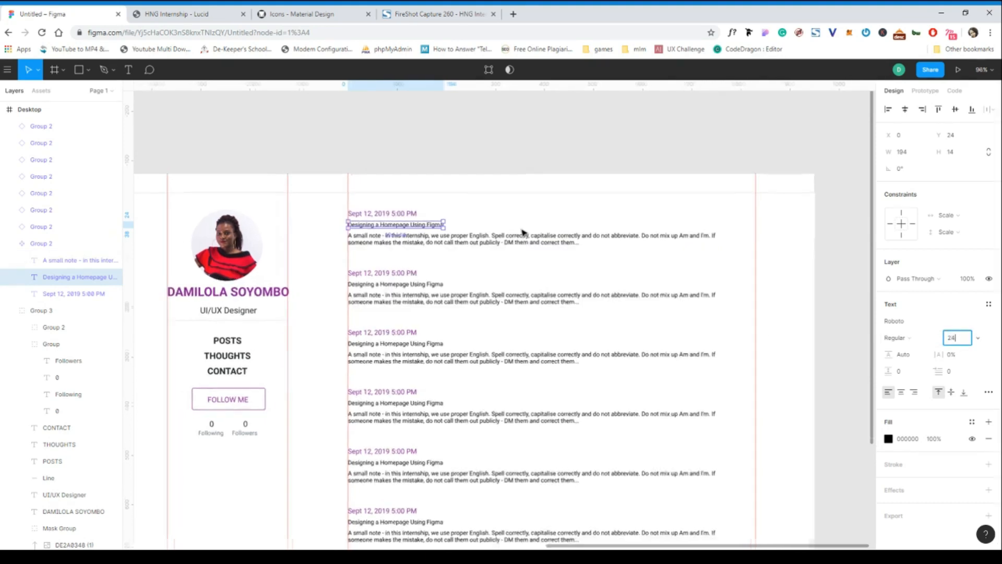
{"action": "scroll", "coordinate": [523, 231], "scroll_direction": "up", "scroll_amount": 5}
{"action": "scroll", "coordinate": [524, 231], "scroll_direction": "down", "scroll_amount": 2}
{"action": "scroll", "coordinate": [524, 231], "scroll_direction": "down", "scroll_amount": 3}
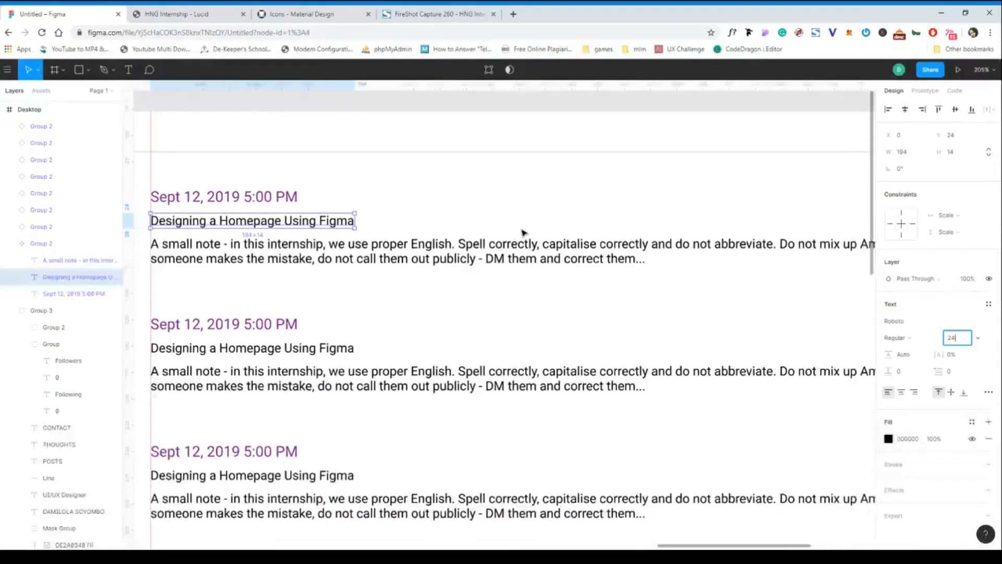
{"action": "left_click", "coordinate": [500, 212]}
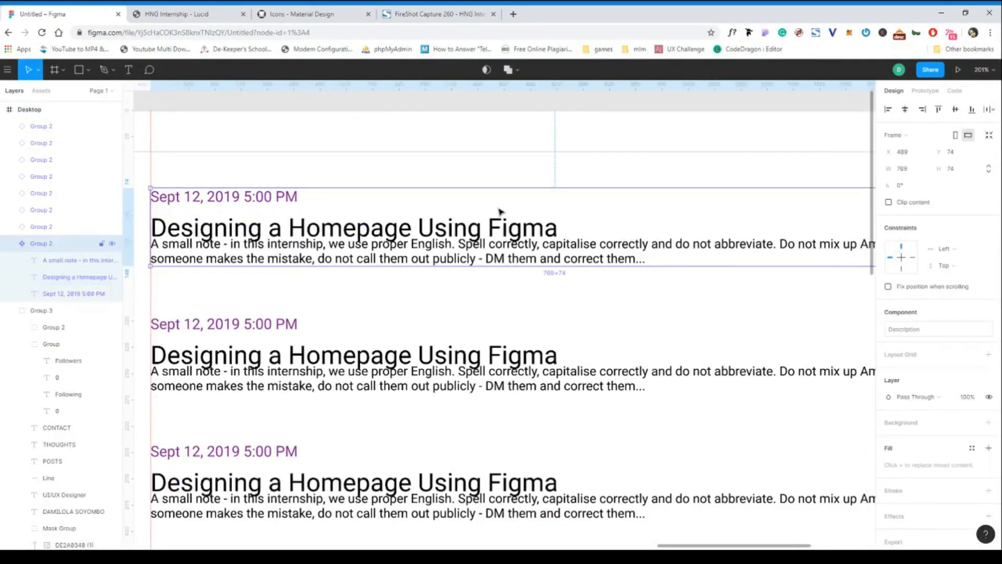
Check the excerpt font on the Lucid page, then set the first post's excerpt to size 16 and move it down from the title.
{"action": "double_click", "coordinate": [460, 255]}
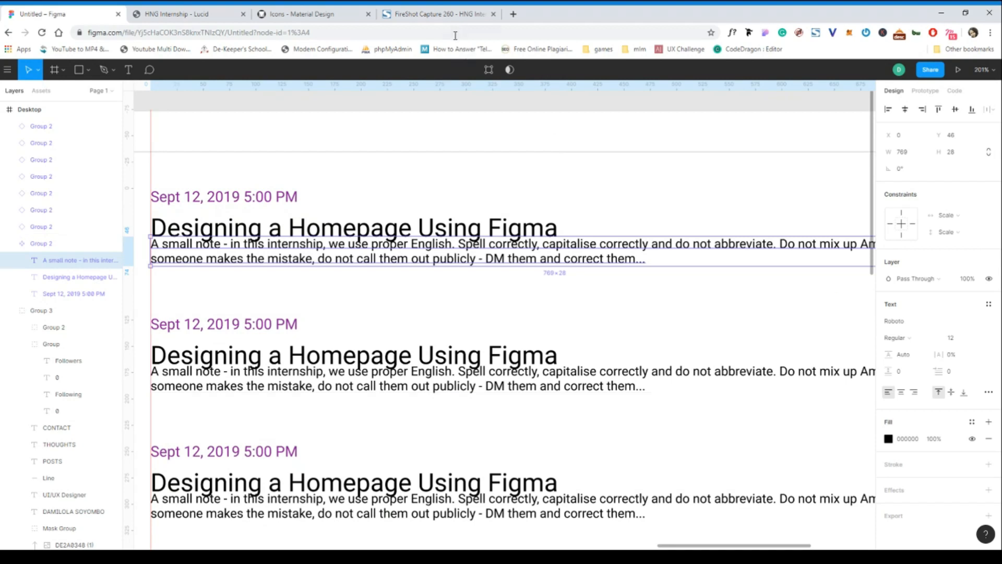
{"action": "left_click", "coordinate": [221, 14]}
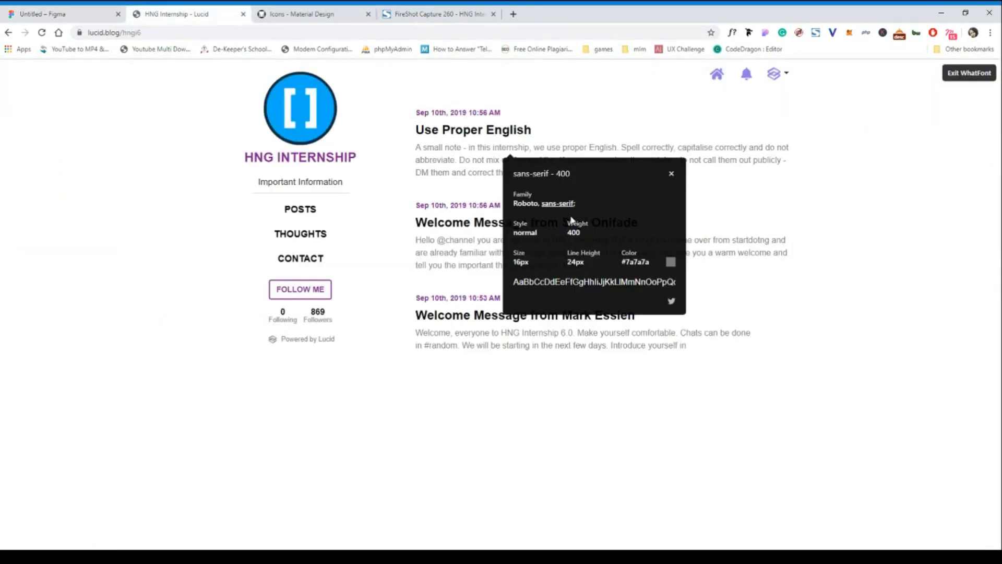
{"action": "left_click", "coordinate": [452, 249]}
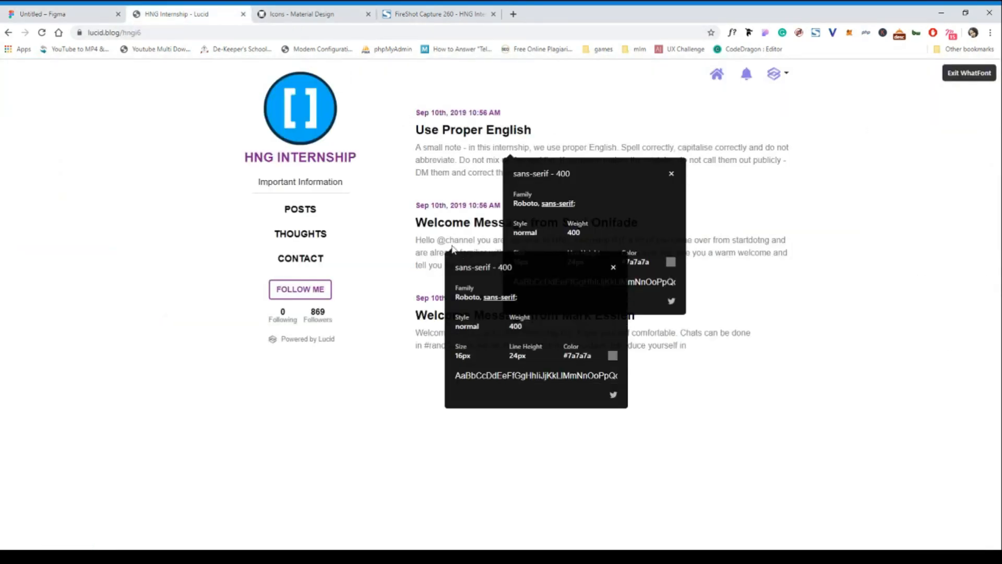
{"action": "left_click", "coordinate": [73, 14]}
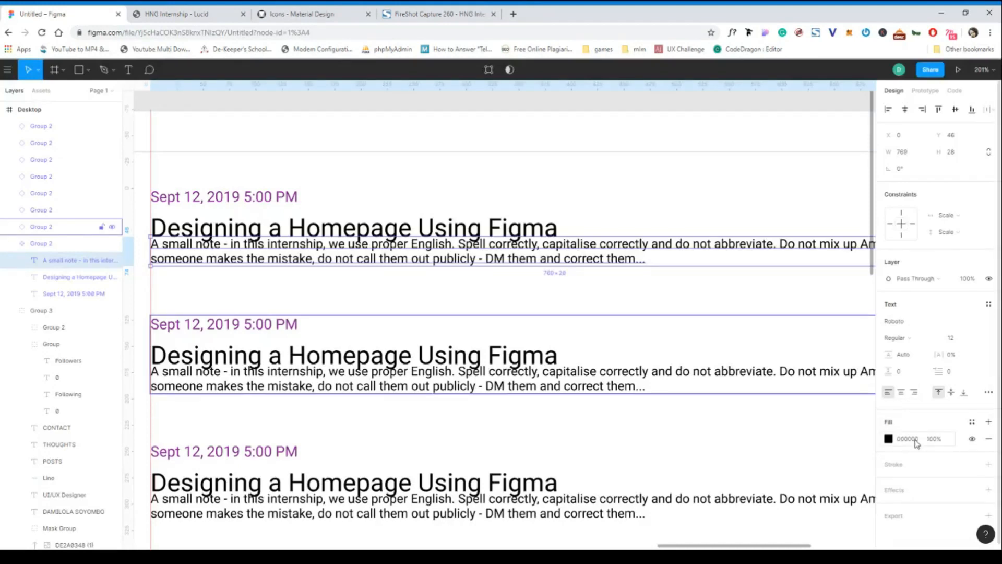
{"action": "left_click", "coordinate": [960, 339]}
{"action": "left_click", "coordinate": [617, 266]}
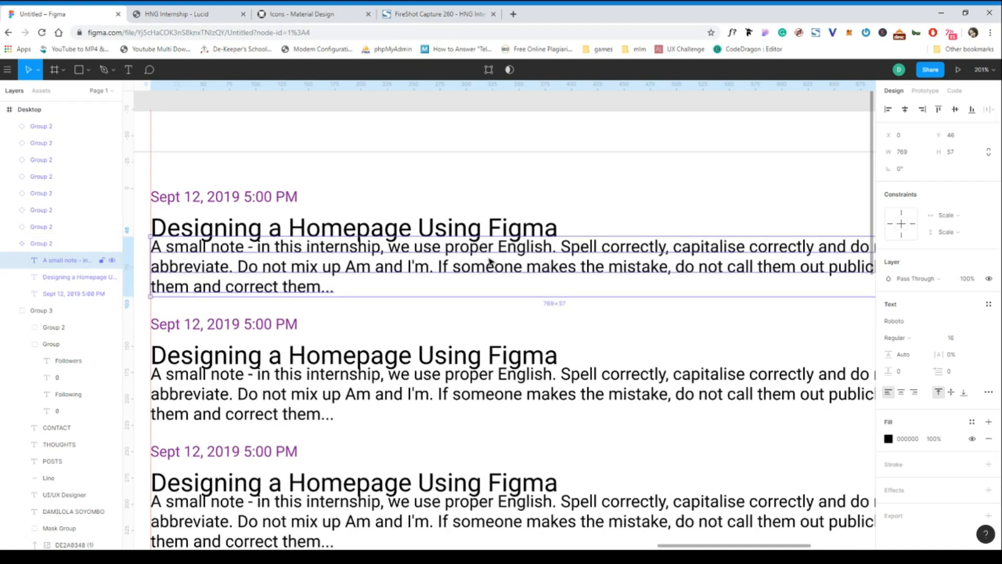
{"action": "left_click_drag", "start_coordinate": [510, 264], "coordinate": [509, 271]}
{"action": "scroll", "coordinate": [510, 271], "scroll_direction": "down", "scroll_amount": 5}
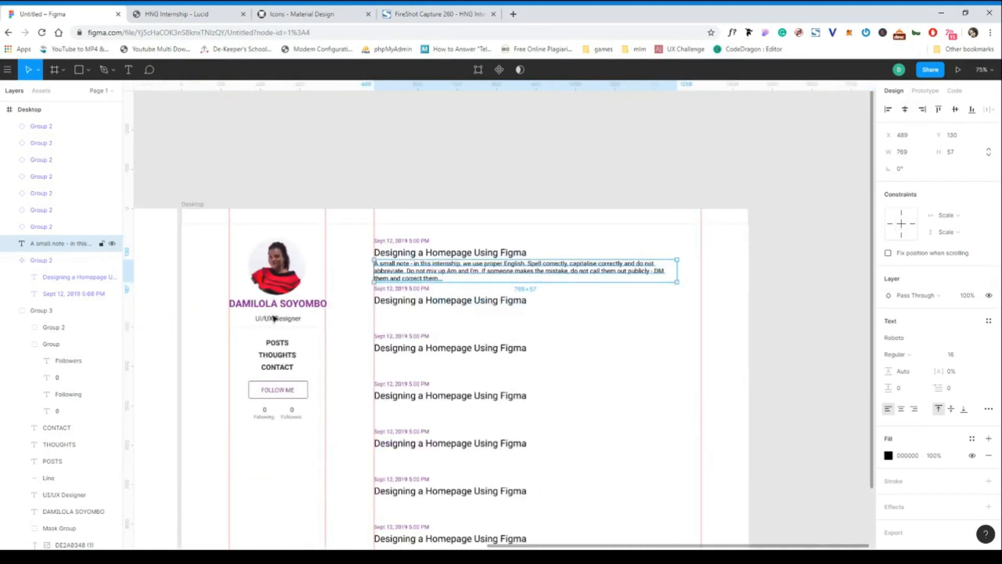
Check the "Followers" label's fill colour, then select the excerpt's colour code in the font details on the HNG Internship Lucid page.
{"action": "left_click", "coordinate": [295, 420]}
{"action": "left_click", "coordinate": [918, 439]}
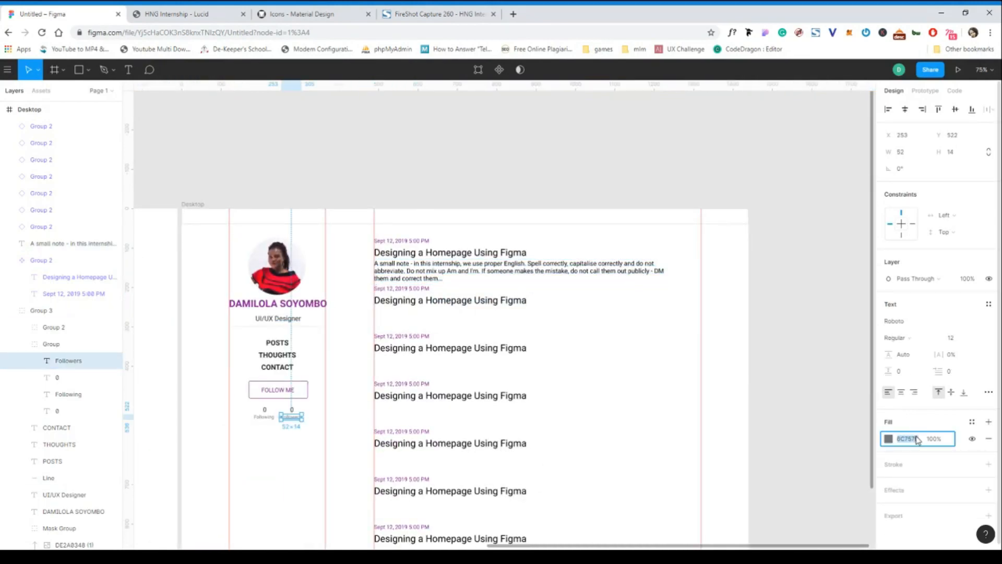
{"action": "left_click", "coordinate": [205, 16]}
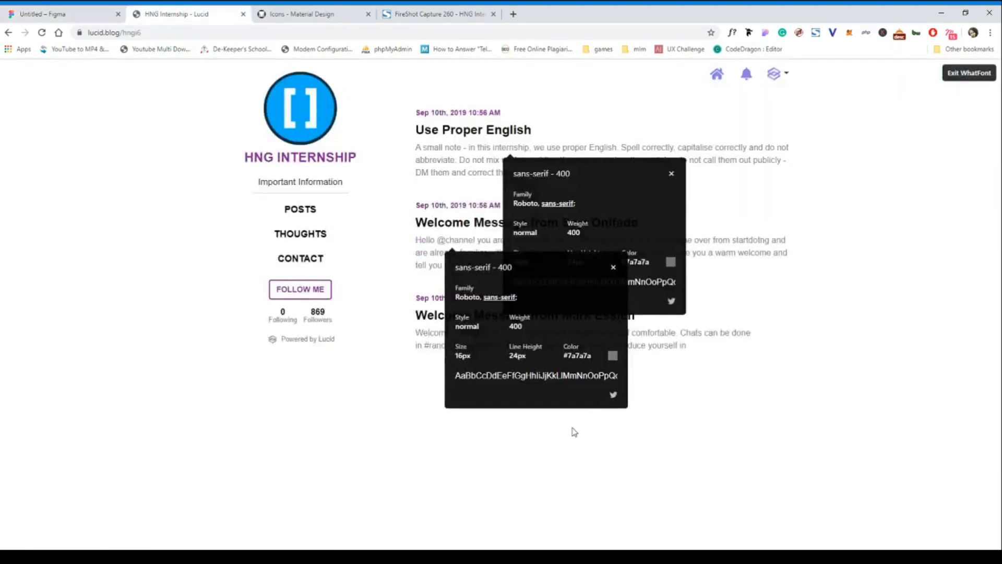
{"action": "left_click_drag", "start_coordinate": [598, 352], "coordinate": [570, 355]}
Back in Figma, move the excerpt text layer back into the first post component, below its date layer.
{"action": "left_click", "coordinate": [63, 15]}
{"action": "left_click", "coordinate": [452, 266]}
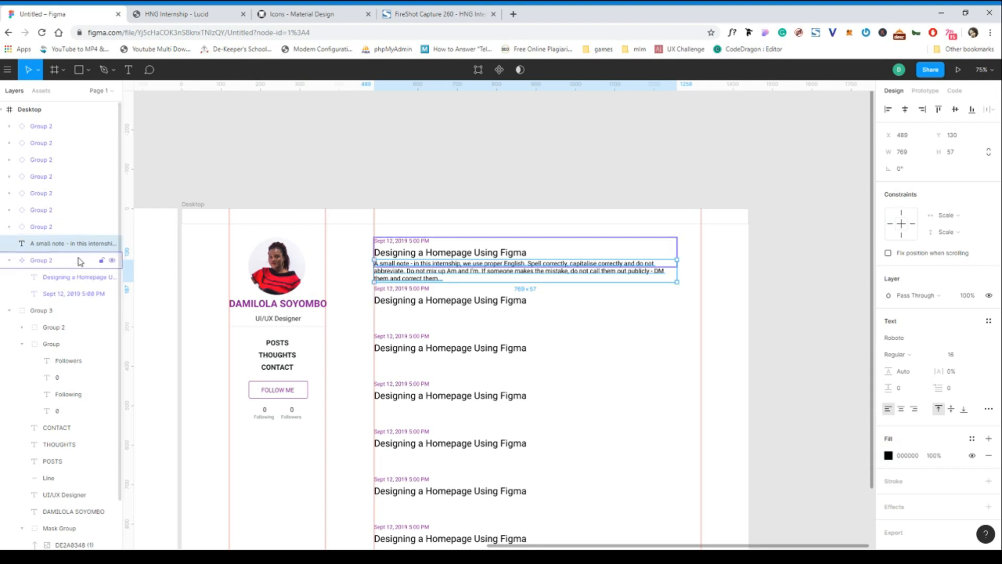
{"action": "left_click_drag", "start_coordinate": [78, 244], "coordinate": [74, 300]}
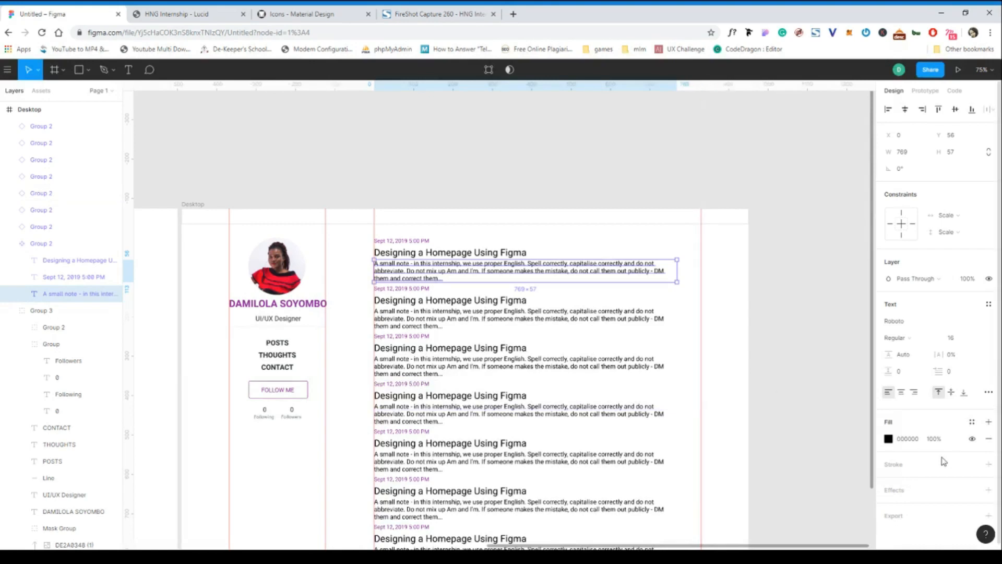
Set the fill colour of the first post's excerpt text to 7a7a7a and deselect it.
{"action": "left_click", "coordinate": [912, 441]}
{"action": "type", "text": "7a7a7a"}
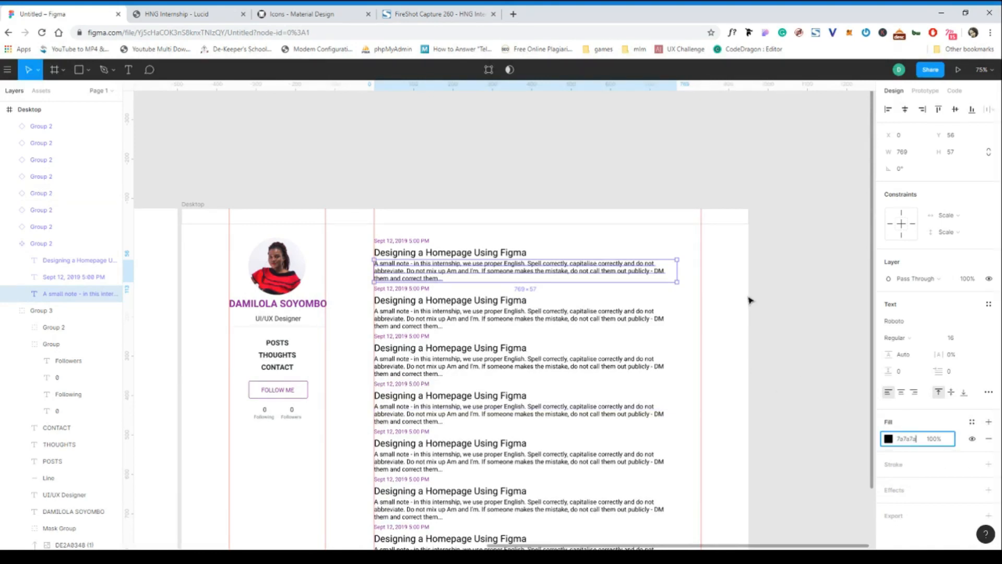
{"action": "left_click", "coordinate": [523, 287]}
Resize the first post component's frame to fit its date, title and excerpt, keeping its original position.
{"action": "scroll", "coordinate": [523, 286], "scroll_direction": "up", "scroll_amount": 5}
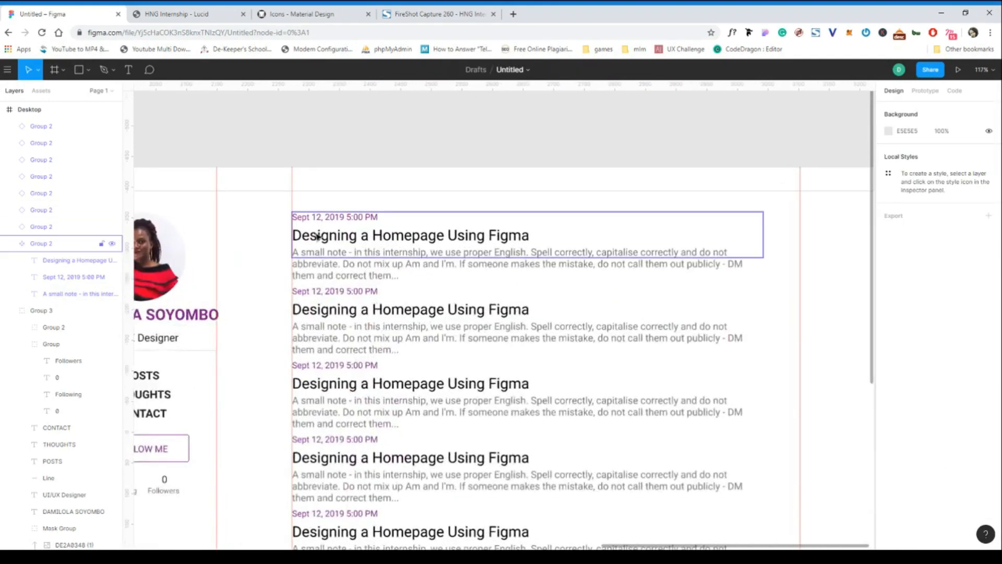
{"action": "left_click", "coordinate": [321, 231]}
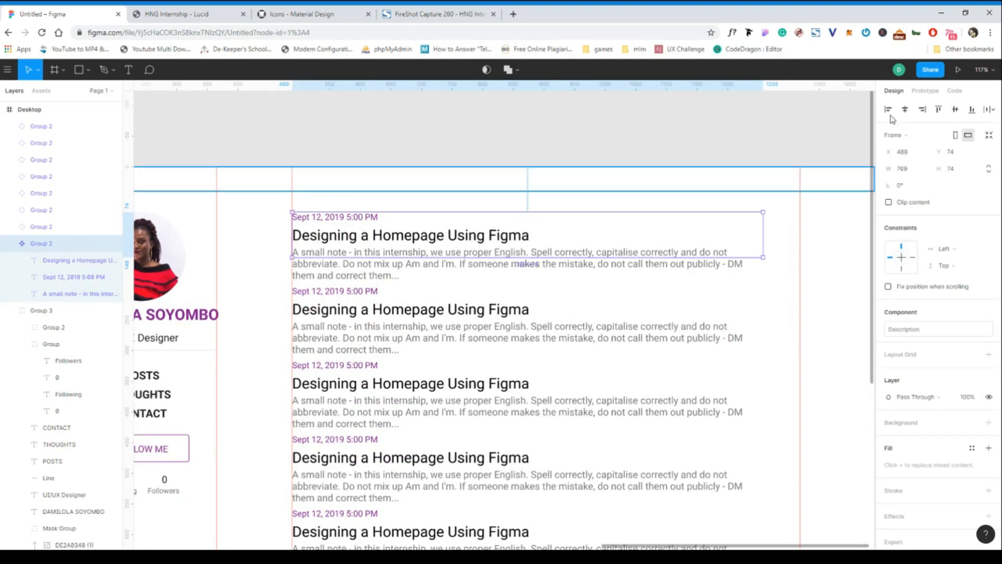
{"action": "left_click", "coordinate": [989, 138]}
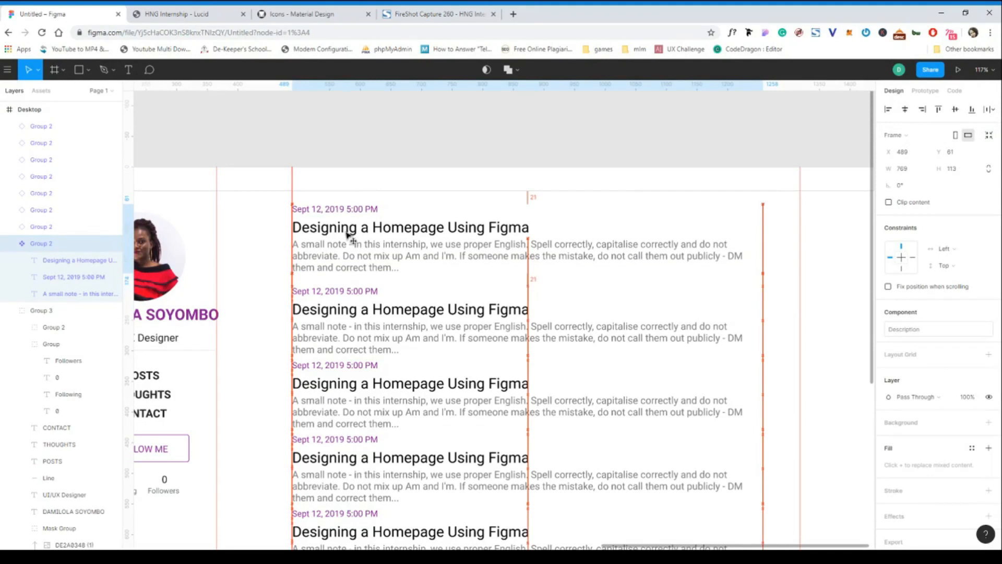
{"action": "key", "text": "ctrl+z"}
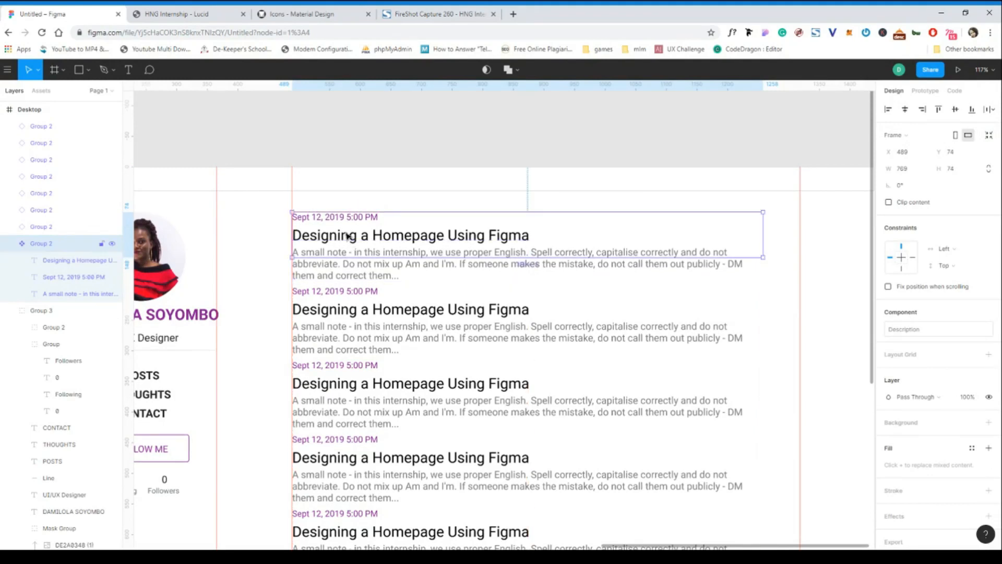
{"action": "left_click", "coordinate": [989, 136]}
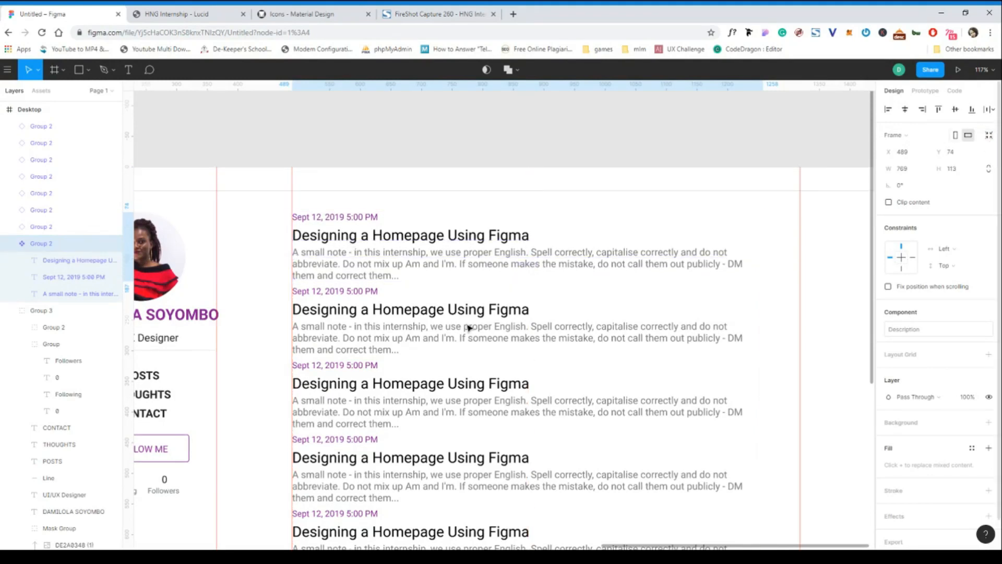
Delete the last post instance, which overflows the lower edge of the Desktop frame.
{"action": "scroll", "coordinate": [464, 327], "scroll_direction": "down", "scroll_amount": 5}
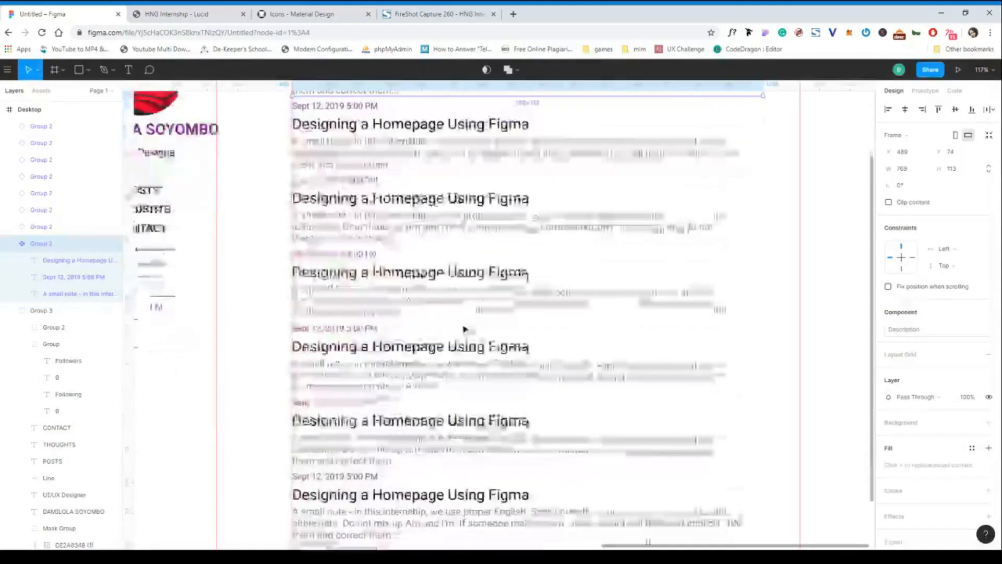
{"action": "scroll", "coordinate": [463, 328], "scroll_direction": "down", "scroll_amount": 5}
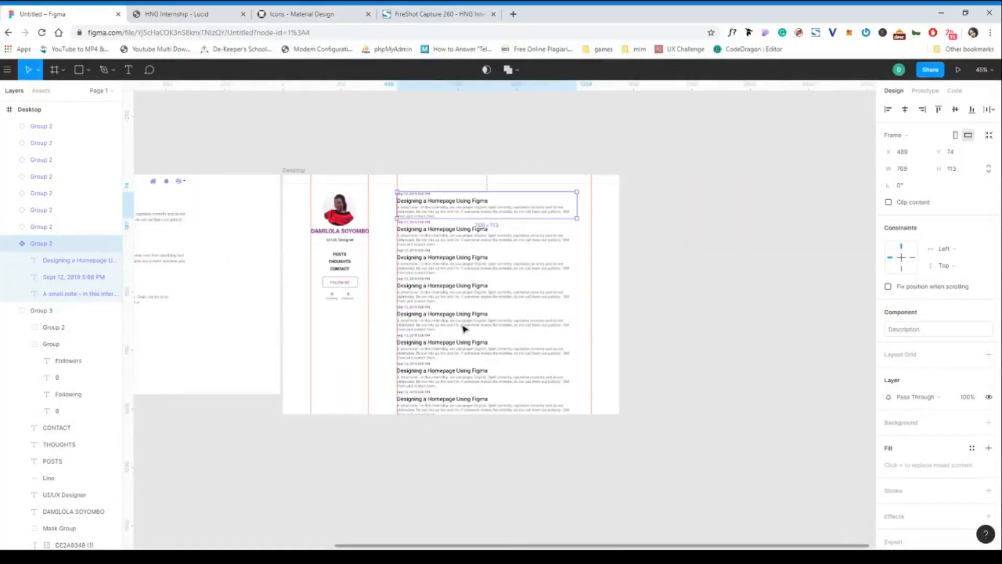
{"action": "scroll", "coordinate": [464, 328], "scroll_direction": "up", "scroll_amount": 1}
{"action": "left_click", "coordinate": [408, 415]}
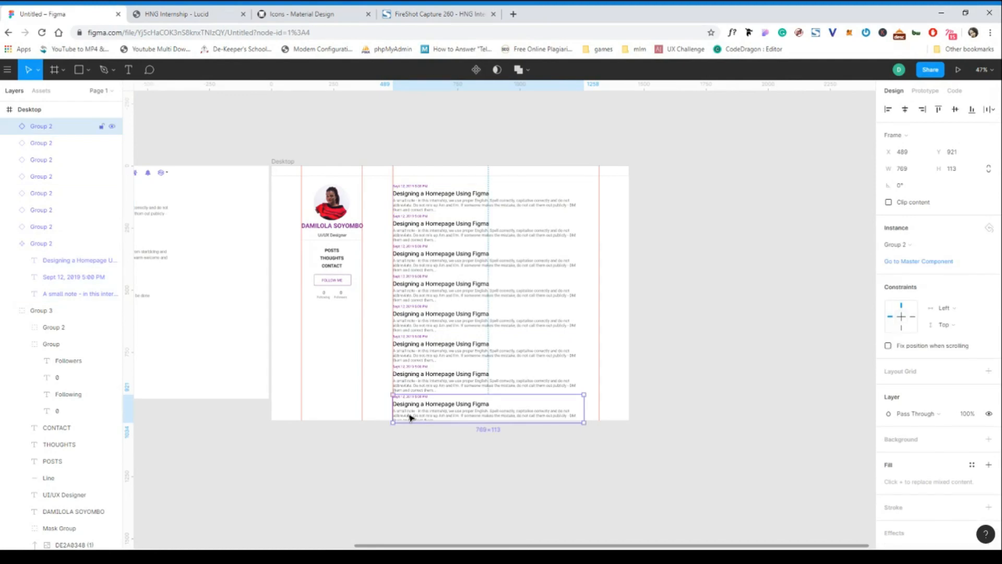
{"action": "scroll", "coordinate": [410, 416], "scroll_direction": "up", "scroll_amount": 2}
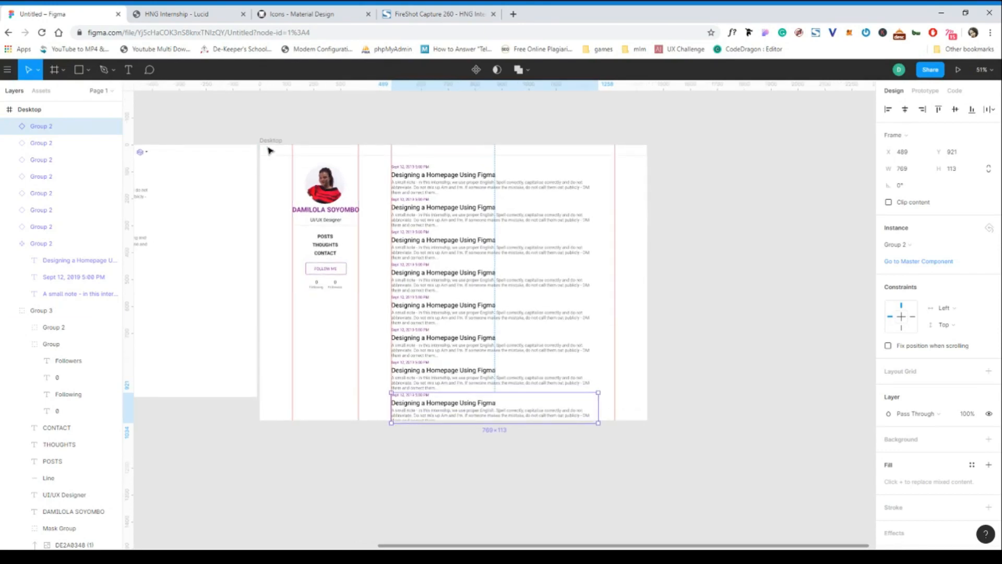
{"action": "left_click", "coordinate": [268, 146]}
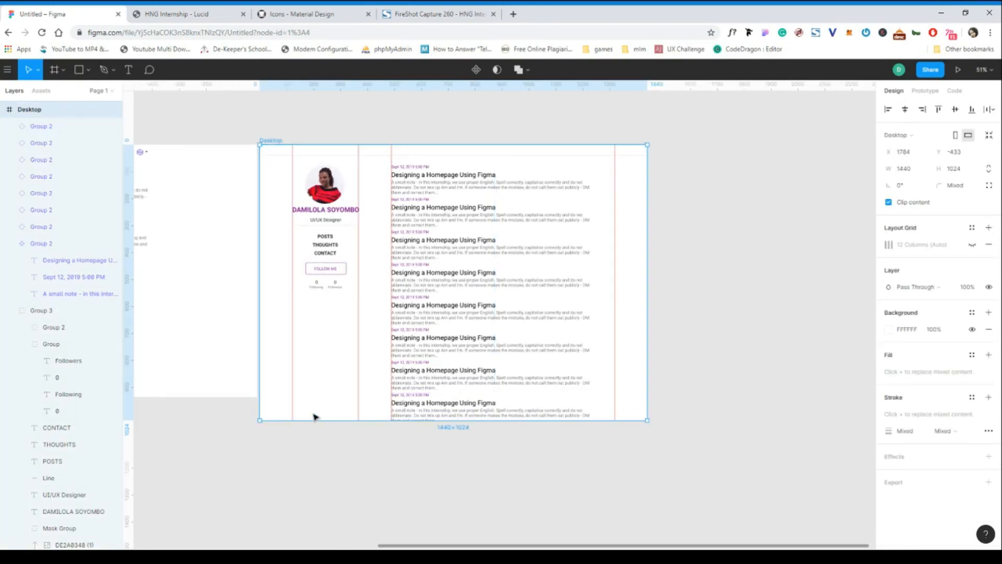
{"action": "left_click", "coordinate": [432, 412]}
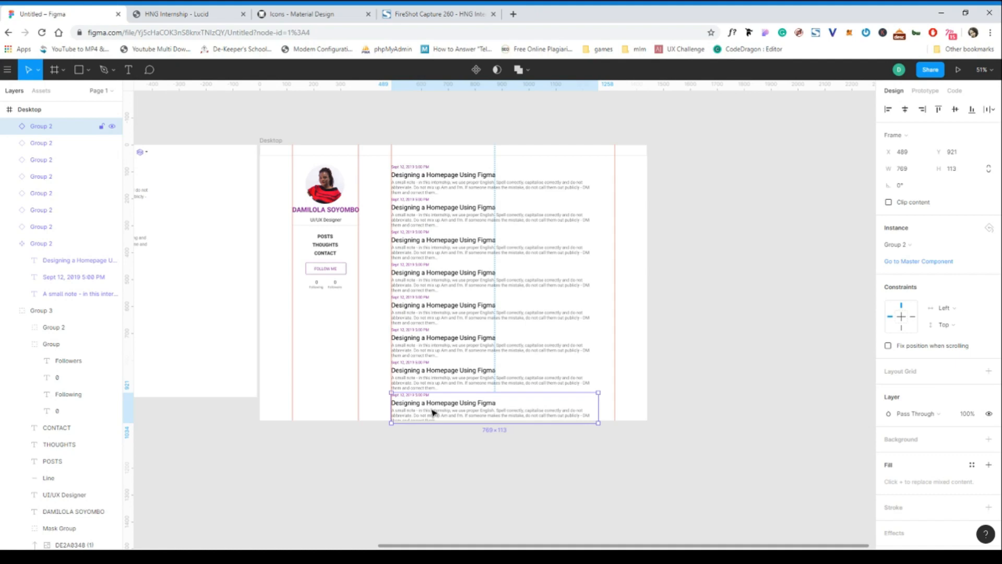
{"action": "key", "text": "Delete"}
Select all seven remaining posts and increase the vertical spacing between them to 40.
{"action": "left_click", "coordinate": [417, 378]}
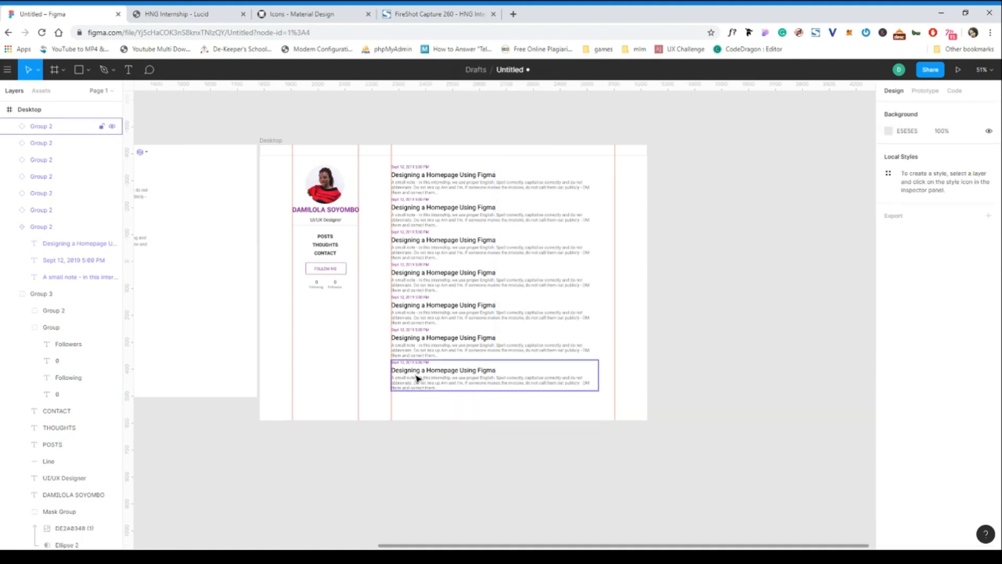
{"action": "left_click", "coordinate": [431, 344], "text": "shift"}
{"action": "left_click", "coordinate": [437, 311], "text": "shift"}
{"action": "left_click", "coordinate": [434, 276], "text": "shift"}
{"action": "left_click", "coordinate": [432, 246], "text": "shift"}
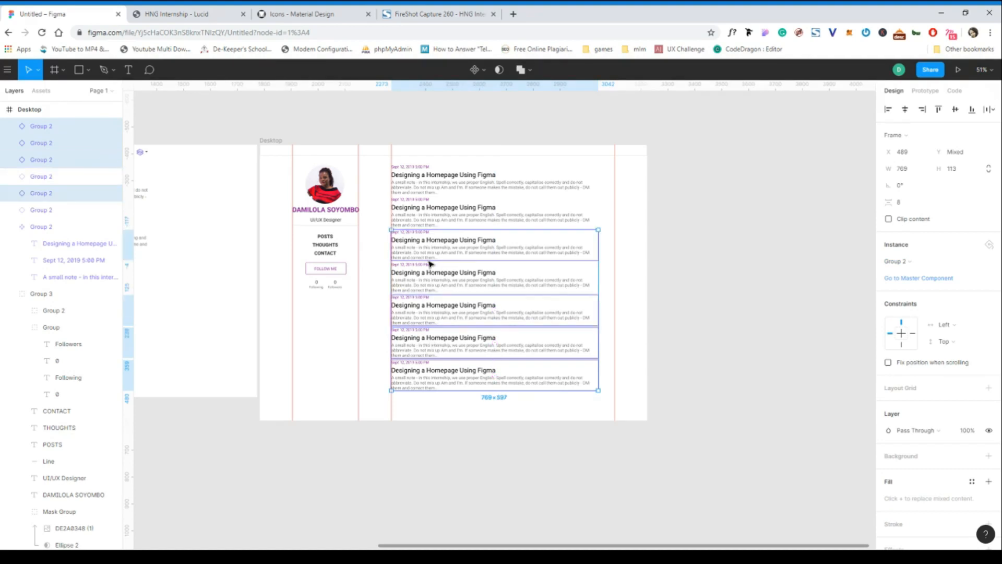
{"action": "left_click", "coordinate": [443, 221], "text": "shift"}
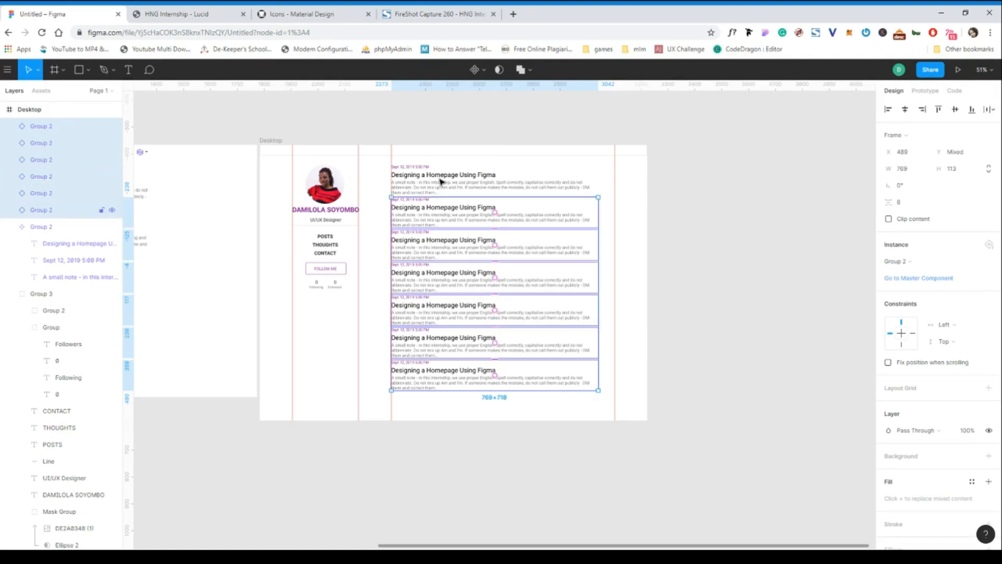
{"action": "left_click", "coordinate": [442, 183], "text": "shift"}
{"action": "scroll", "coordinate": [462, 210], "scroll_direction": "up", "scroll_amount": 3}
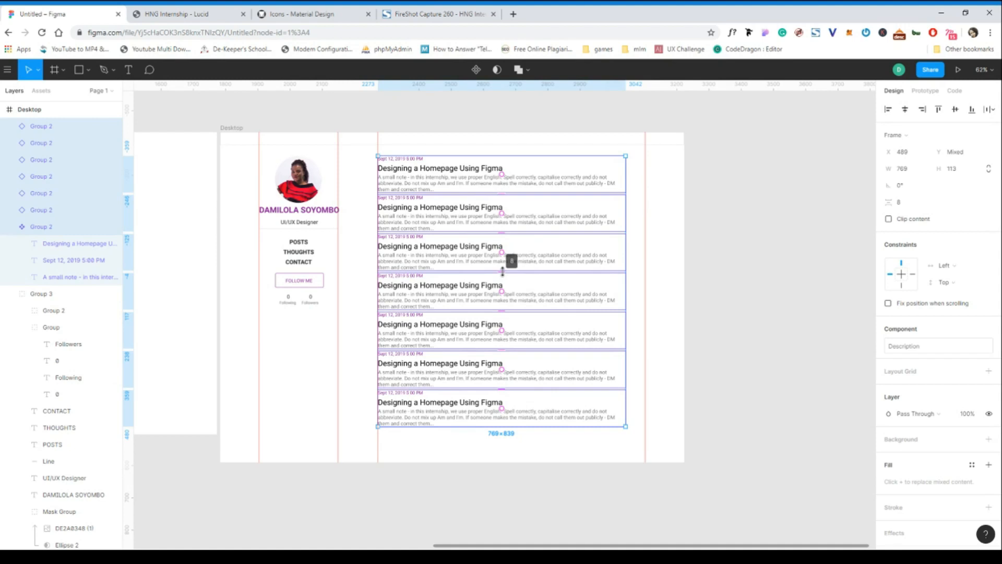
{"action": "left_click_drag", "start_coordinate": [503, 270], "coordinate": [504, 297]}
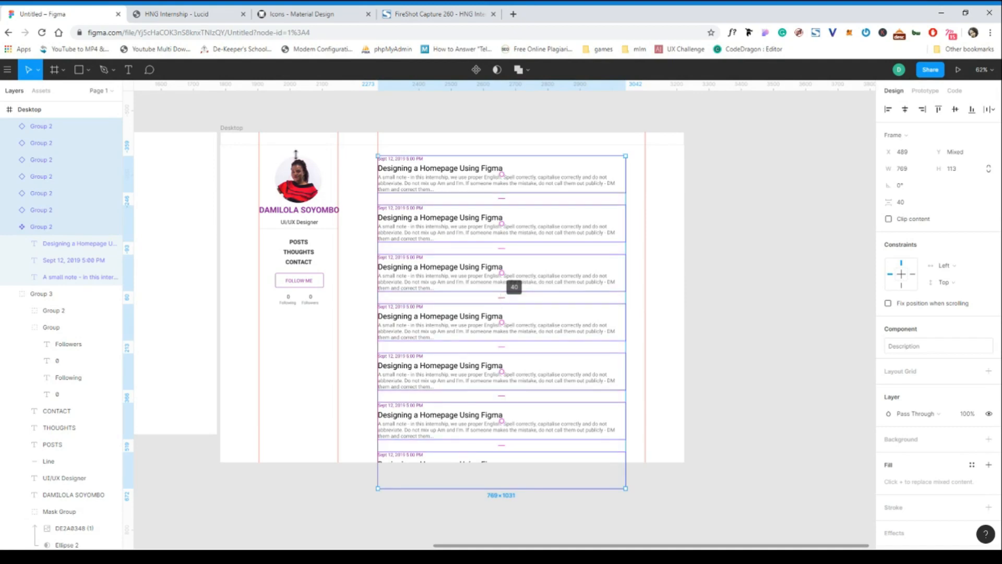
{"action": "left_click", "coordinate": [227, 134]}
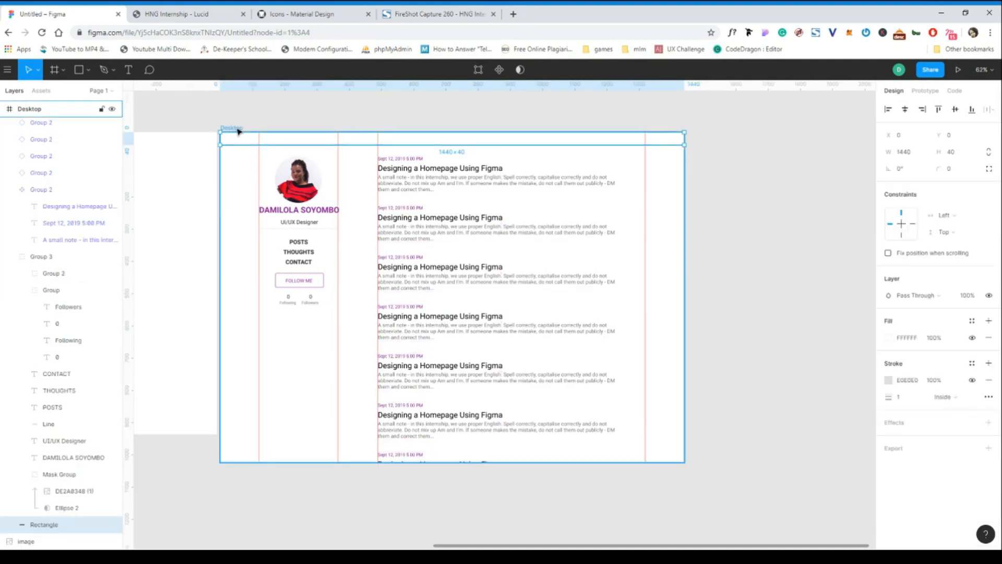
Extend the Desktop frame downward to a height of 1183 so it fits all seven posts, then deselect it.
{"action": "left_click", "coordinate": [235, 127]}
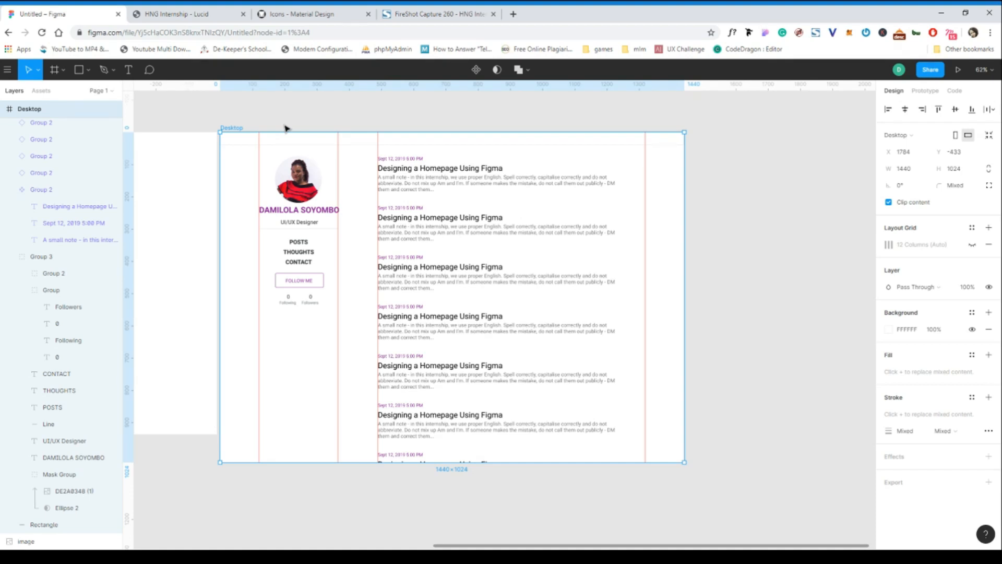
{"action": "key", "text": "alt+Tab"}
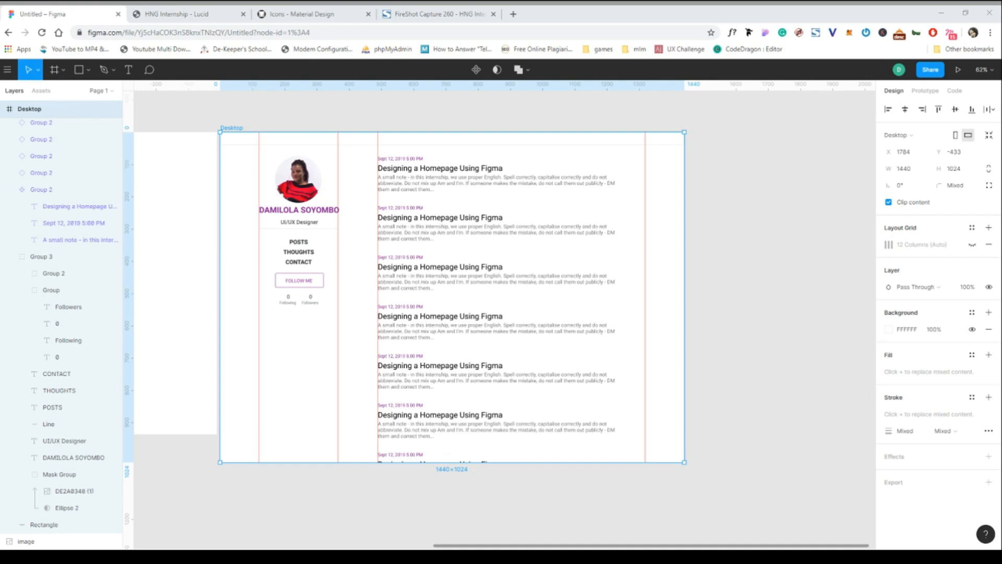
{"action": "mouse_move", "coordinate": [300, 462]}
{"action": "left_mouse_down"}
{"action": "mouse_move", "coordinate": [297, 505]}
{"action": "mouse_move", "coordinate": [301, 452]}
{"action": "left_mouse_up"}
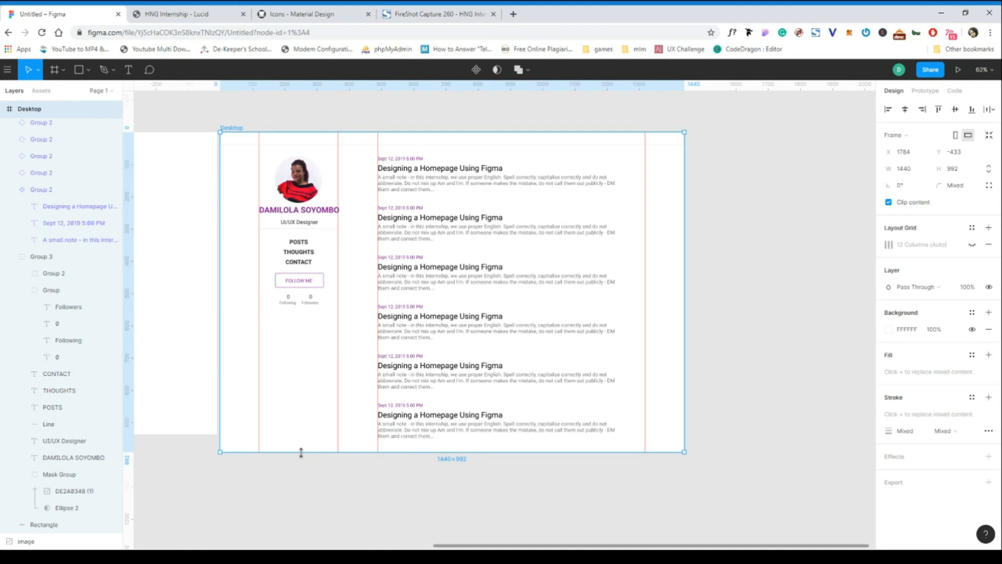
{"action": "left_click_drag", "start_coordinate": [301, 452], "coordinate": [306, 514]}
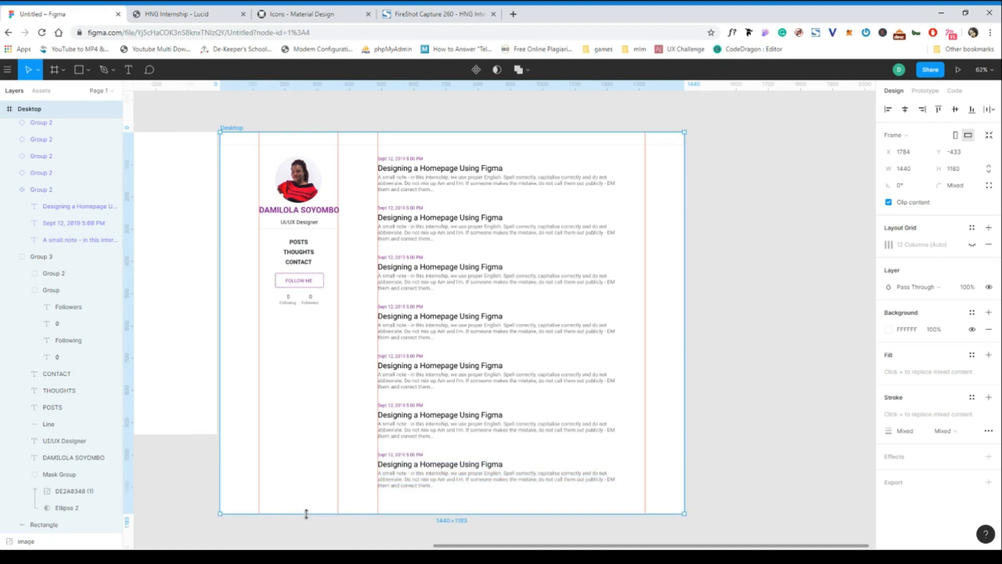
{"action": "left_click", "coordinate": [723, 186]}
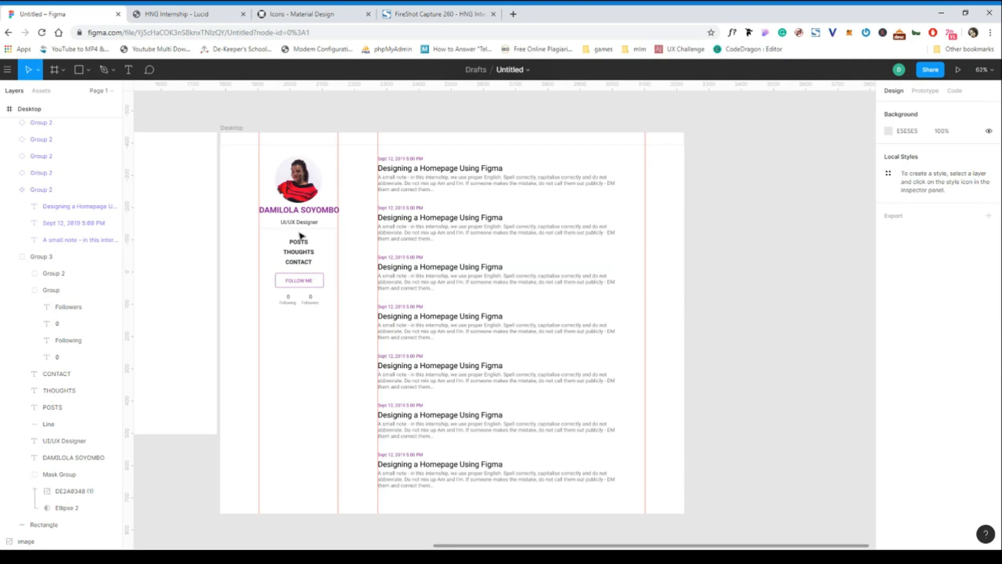
Switch to the HNG Internship page on Lucid, clear the old WhatFont read-outs and inspect the font of the "Powered by Lucid" text.
{"action": "scroll", "coordinate": [301, 235], "scroll_direction": "up", "scroll_amount": 2}
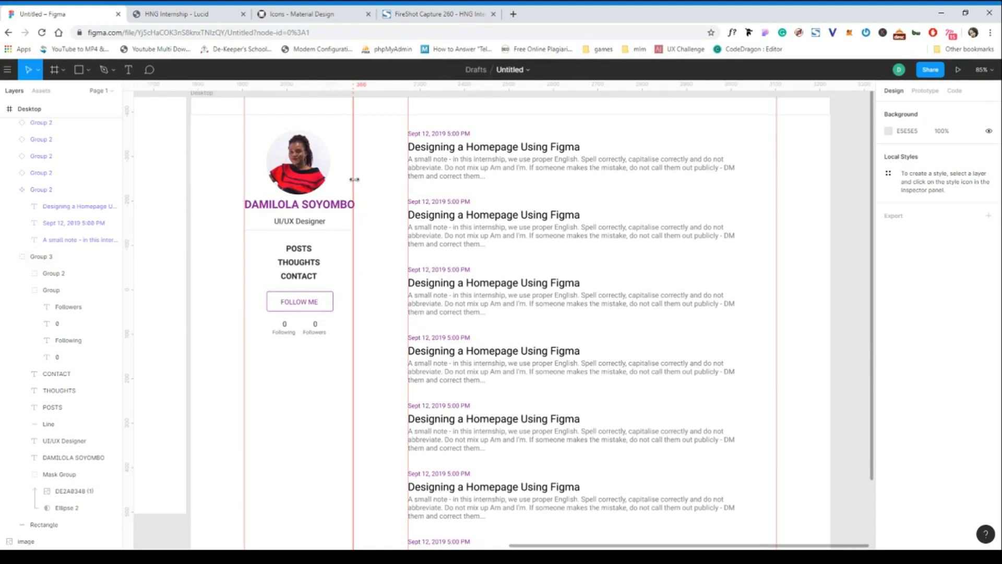
{"action": "left_click", "coordinate": [206, 16]}
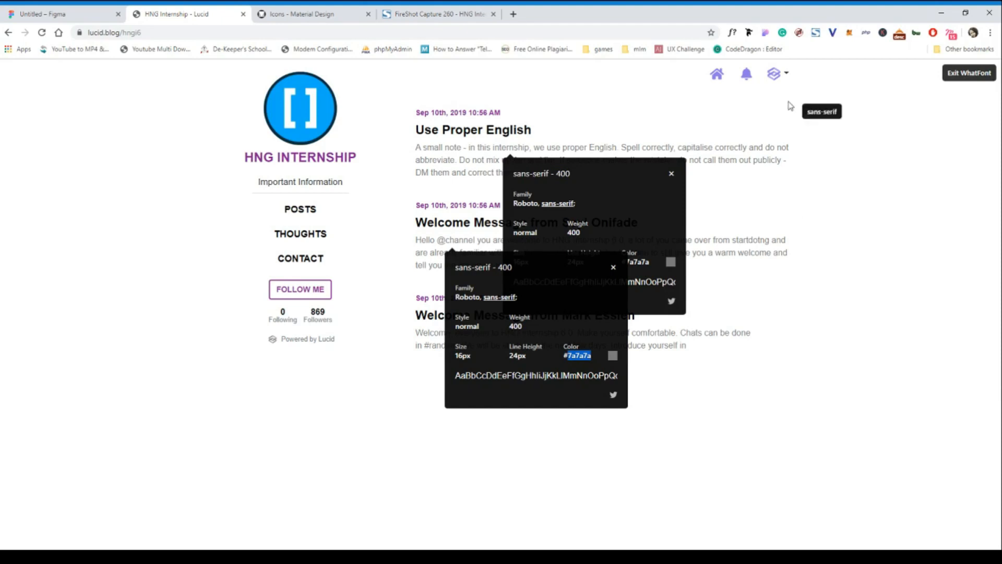
{"action": "left_click", "coordinate": [671, 174]}
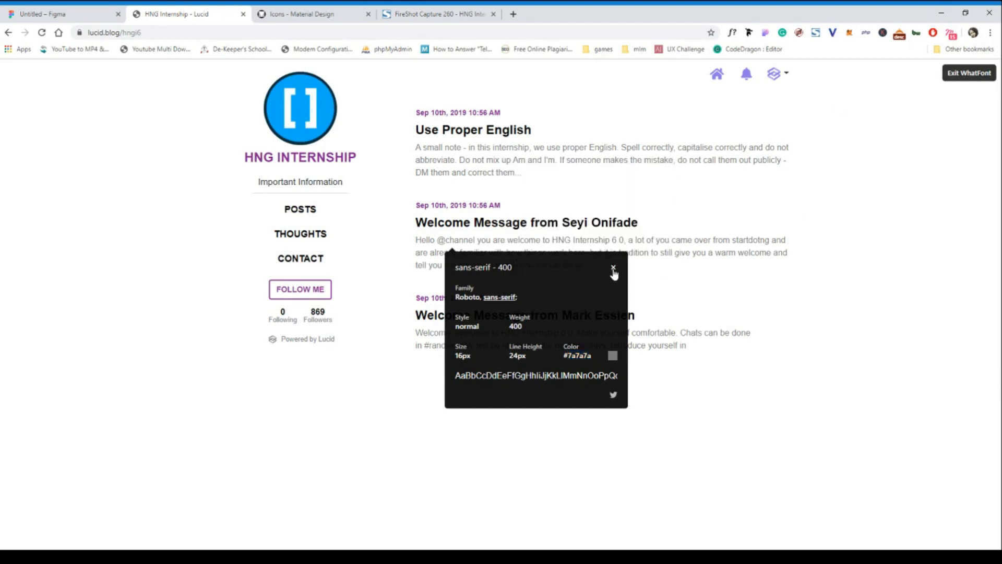
{"action": "left_click", "coordinate": [614, 269]}
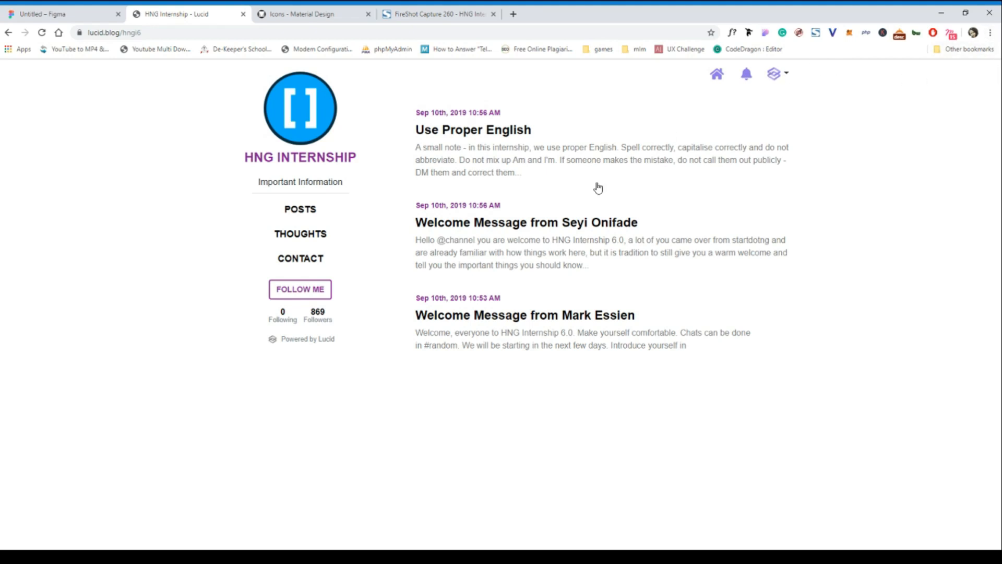
{"action": "left_click", "coordinate": [732, 32]}
{"action": "left_click", "coordinate": [288, 340]}
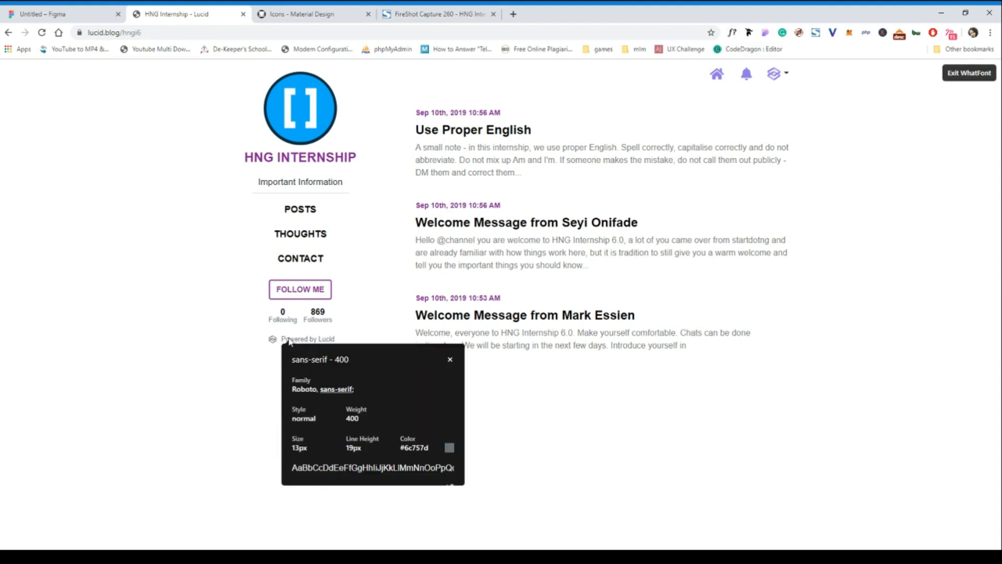
{"action": "left_click", "coordinate": [451, 362]}
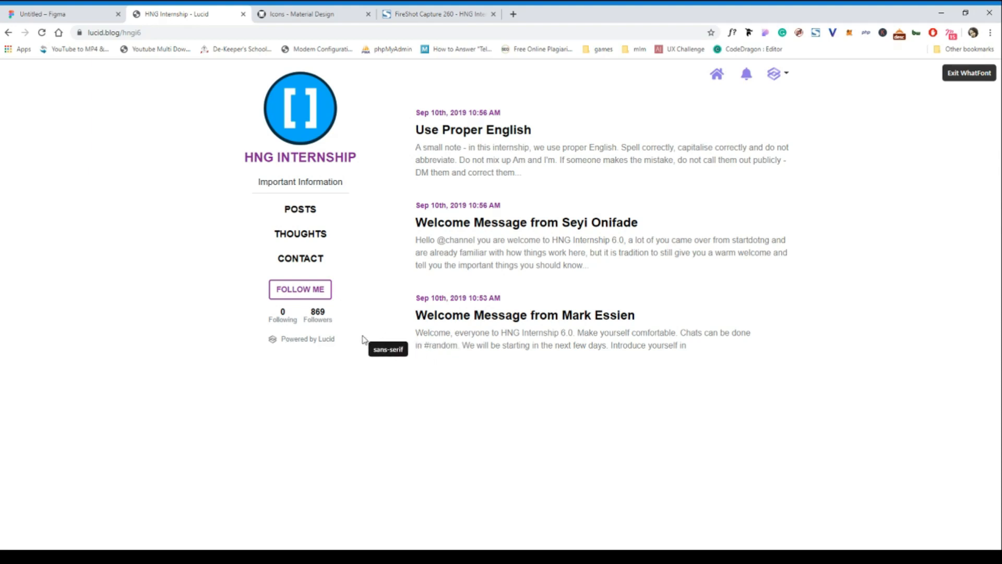
{"action": "left_click", "coordinate": [280, 341]}
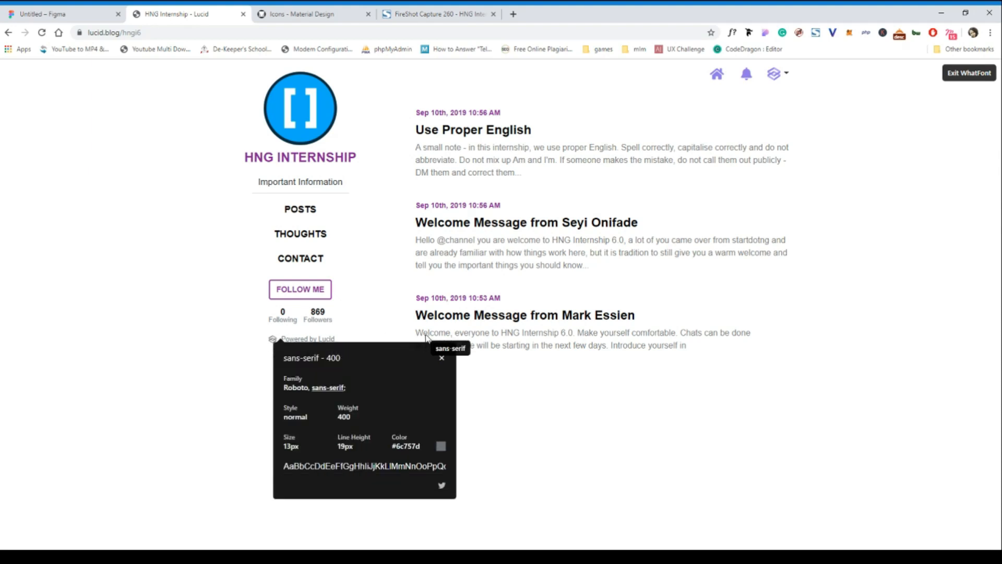
{"action": "left_click", "coordinate": [445, 359]}
{"action": "left_click", "coordinate": [976, 73]}
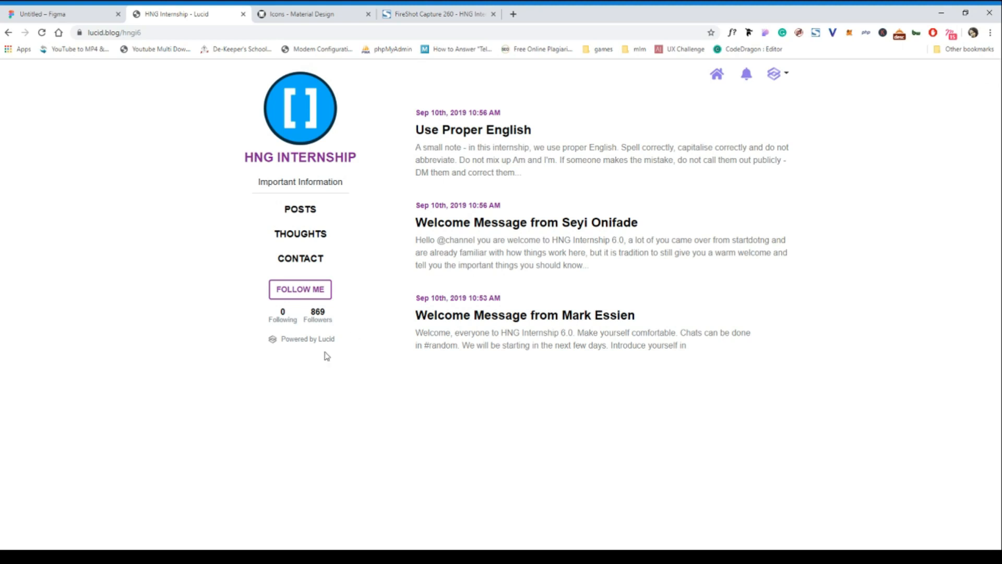
{"action": "left_click", "coordinate": [283, 341]}
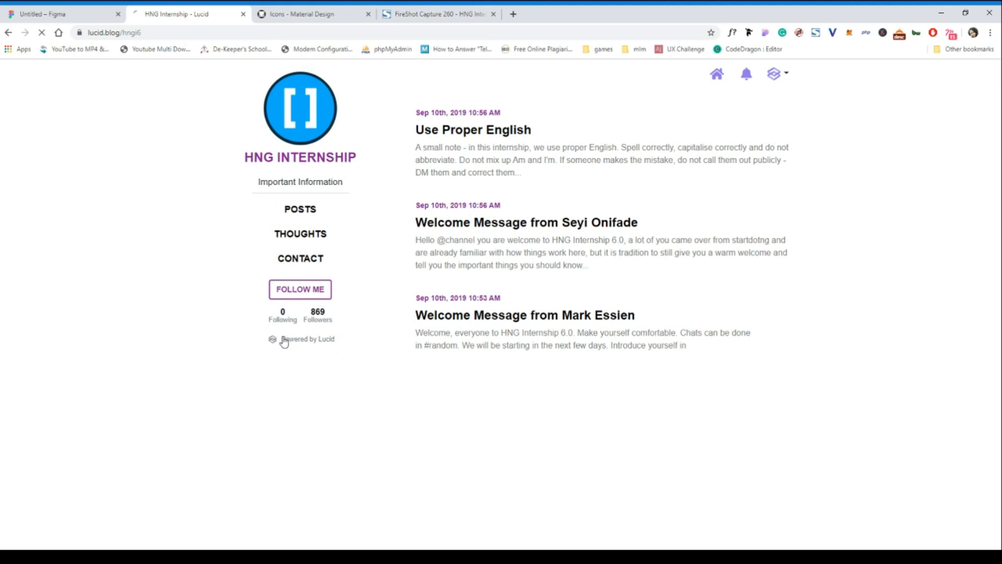
Switch back to Figma and add the text "Powered by Lucid" just below the Following label in the profile sidebar.
{"action": "left_click", "coordinate": [51, 17]}
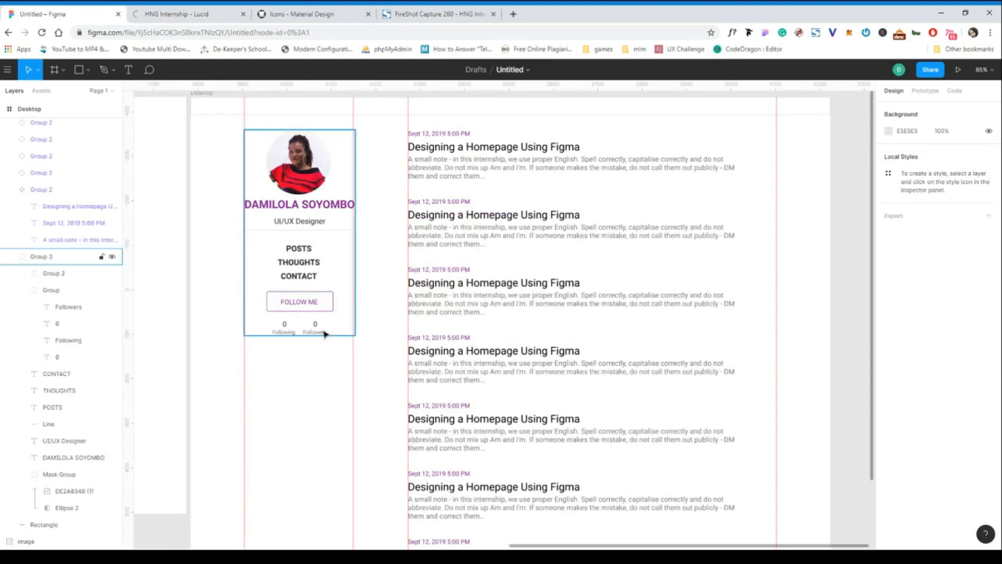
{"action": "left_click", "coordinate": [284, 333]}
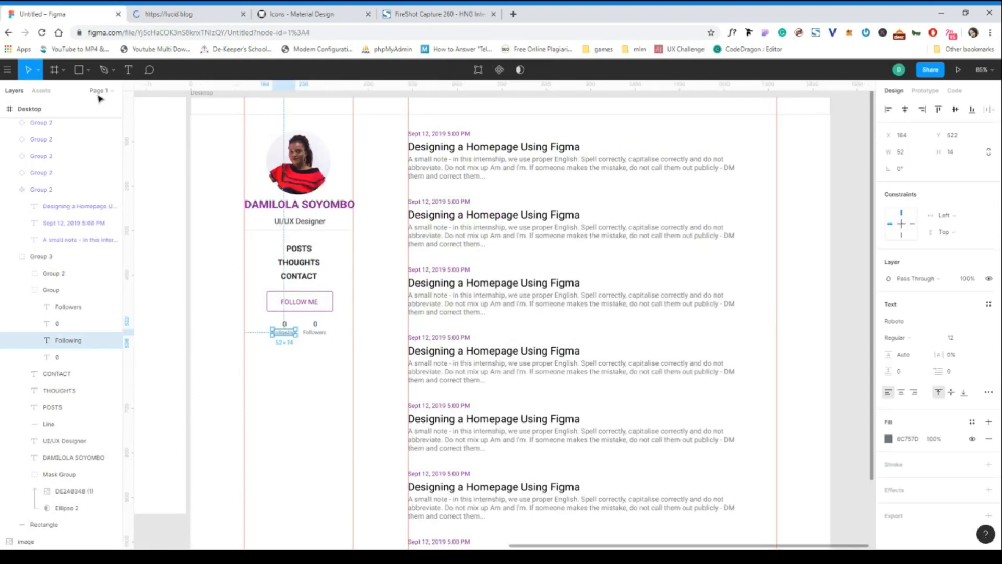
{"action": "left_click", "coordinate": [128, 70]}
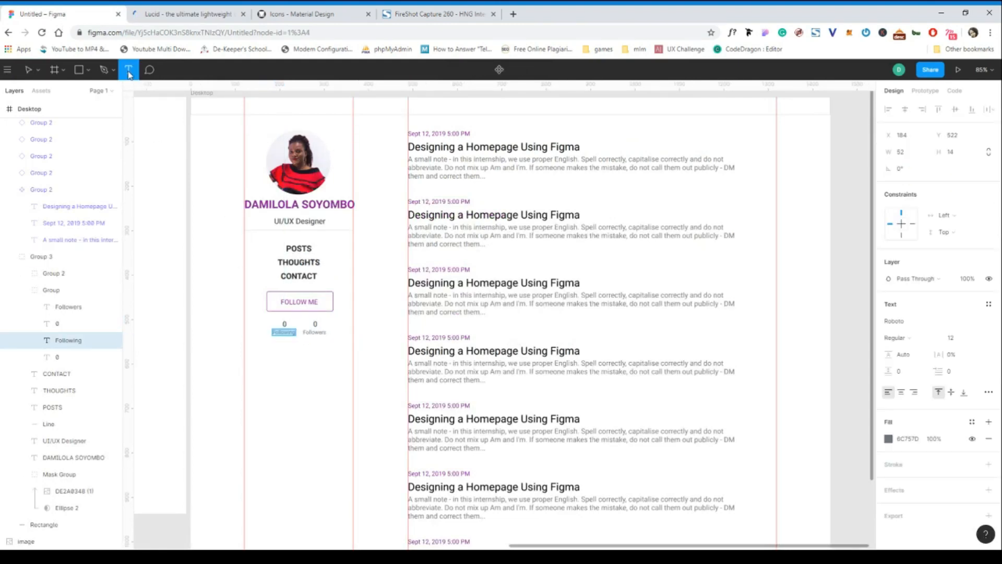
{"action": "left_click", "coordinate": [271, 345]}
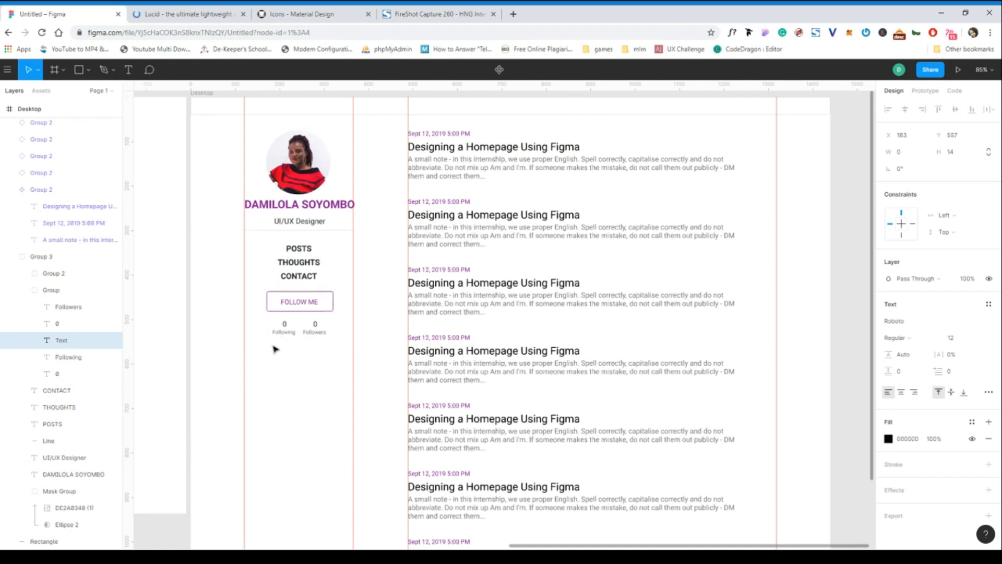
{"action": "type", "text": "Powered by Lucid"}
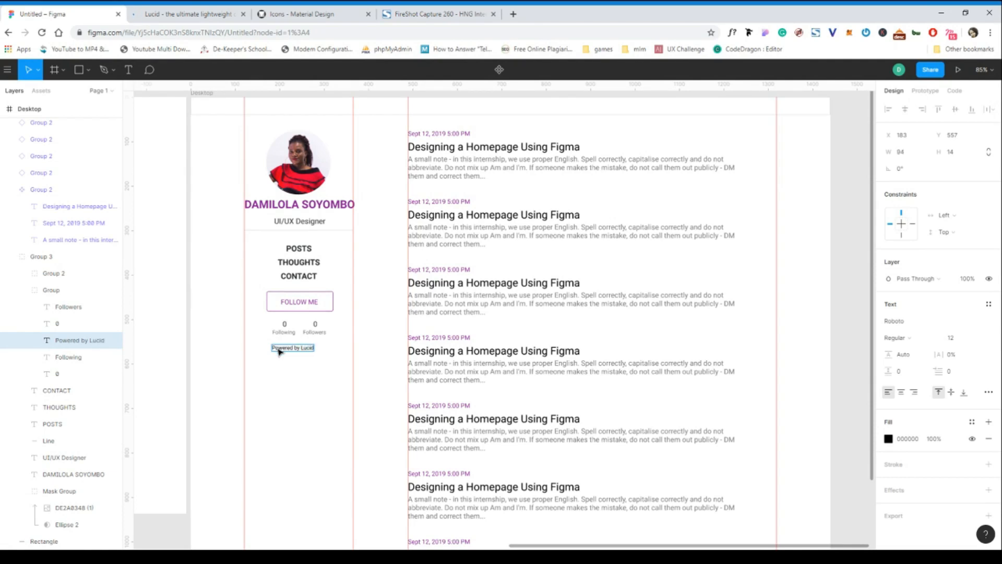
{"action": "key", "text": "Escape"}
Copy the Following label's fill colour 6C757D and apply it to the "Powered by Lucid" text.
{"action": "left_click", "coordinate": [294, 332]}
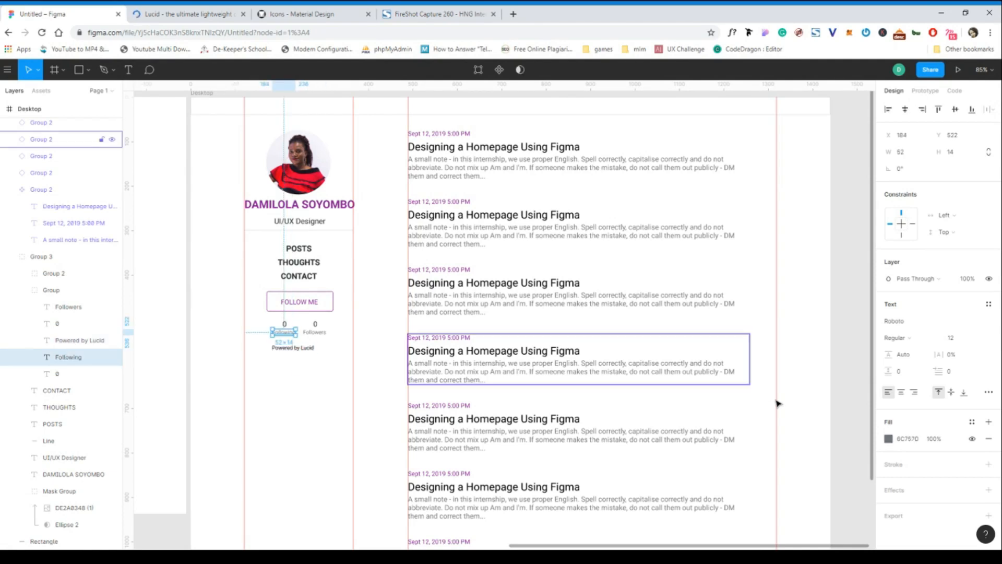
{"action": "left_click", "coordinate": [910, 441]}
{"action": "key", "text": "ctrl+c"}
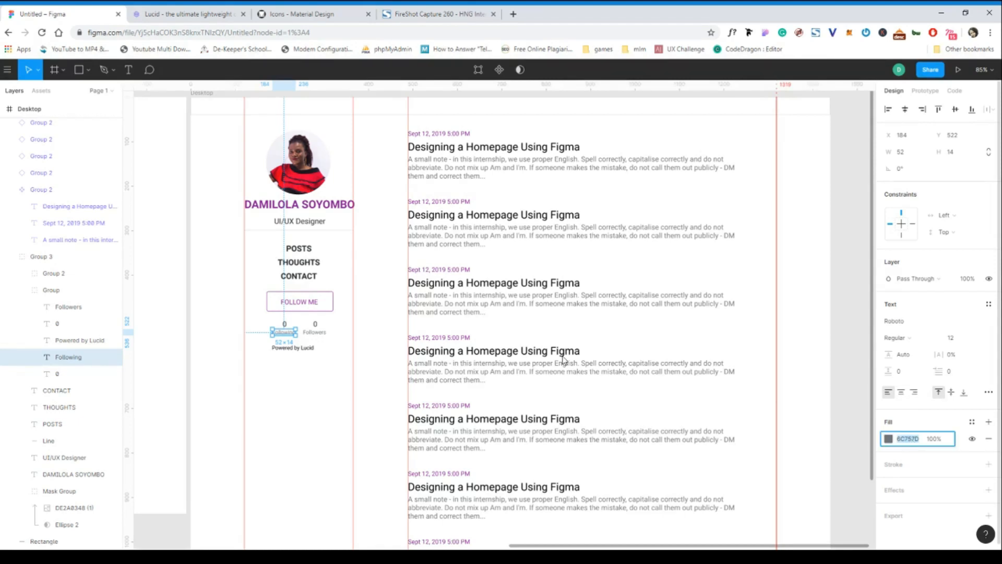
{"action": "left_click", "coordinate": [299, 354]}
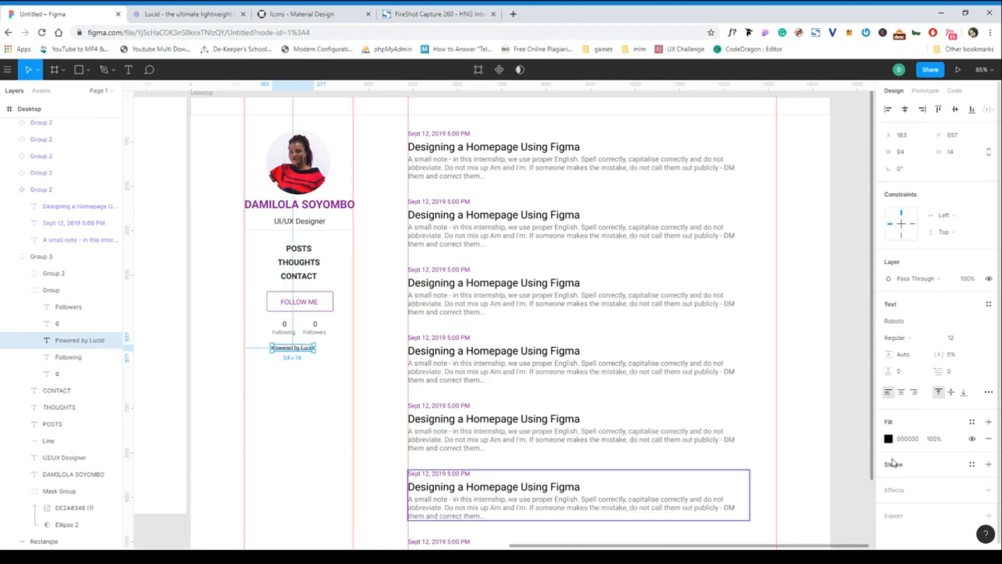
{"action": "left_click", "coordinate": [910, 441]}
{"action": "key", "text": "ctrl+v"}
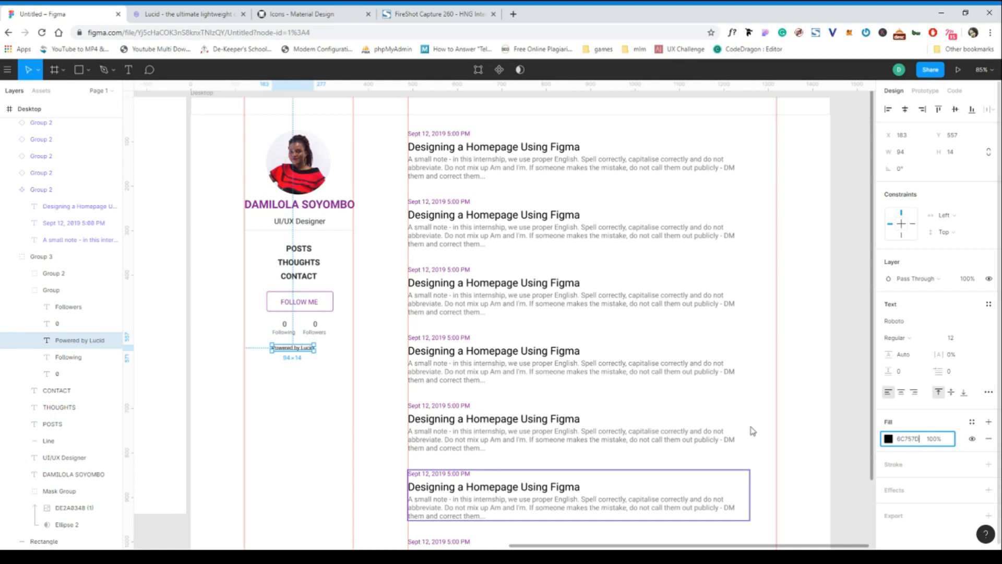
{"action": "left_click", "coordinate": [314, 402]}
Take the "Powered by Lucid" layer out of the follower-count group and shift the text right to X 216, Y 556.
{"action": "left_click", "coordinate": [293, 350]}
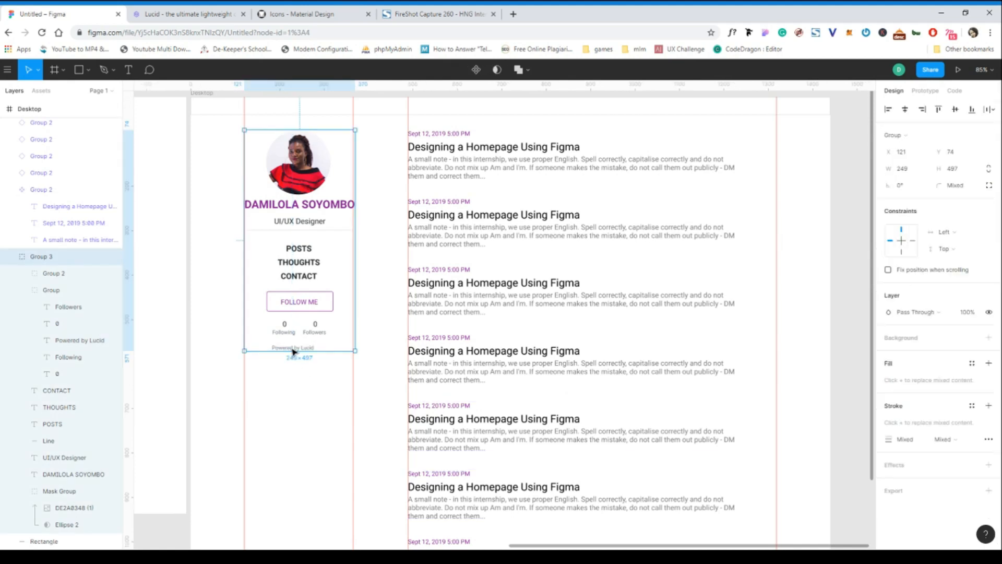
{"action": "left_click", "coordinate": [299, 348]}
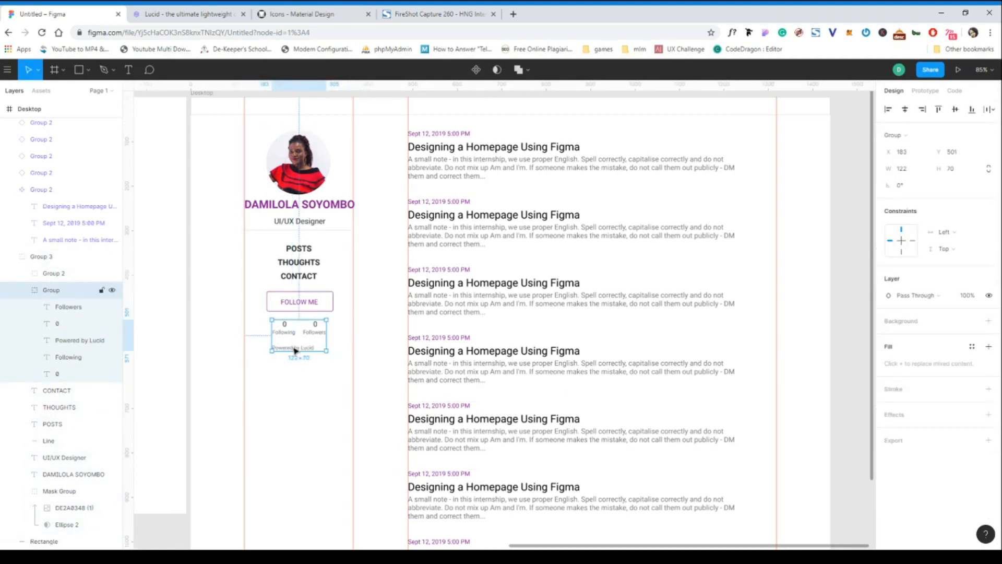
{"action": "left_click_drag", "start_coordinate": [75, 340], "coordinate": [60, 286]}
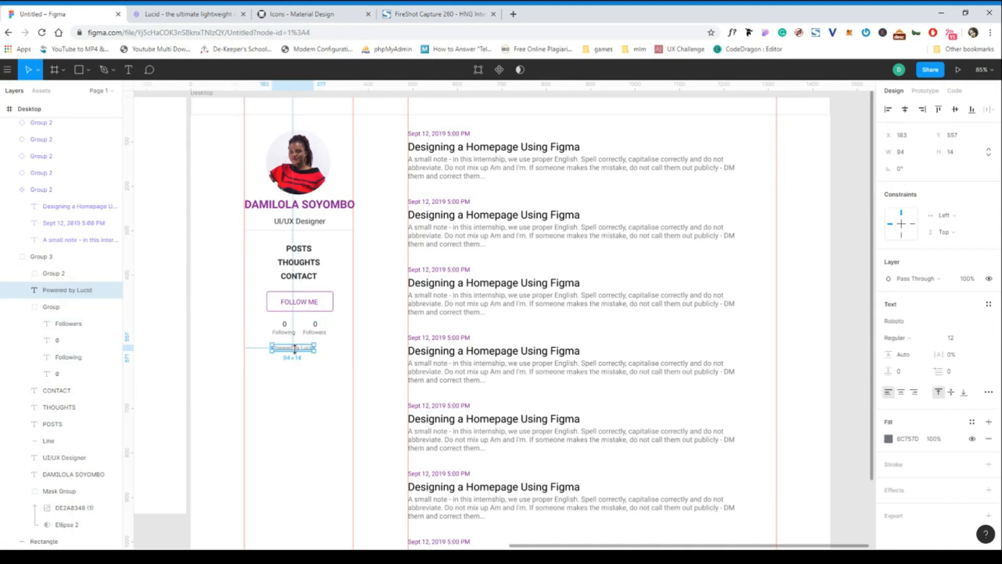
{"action": "left_click_drag", "start_coordinate": [308, 353], "coordinate": [322, 352]}
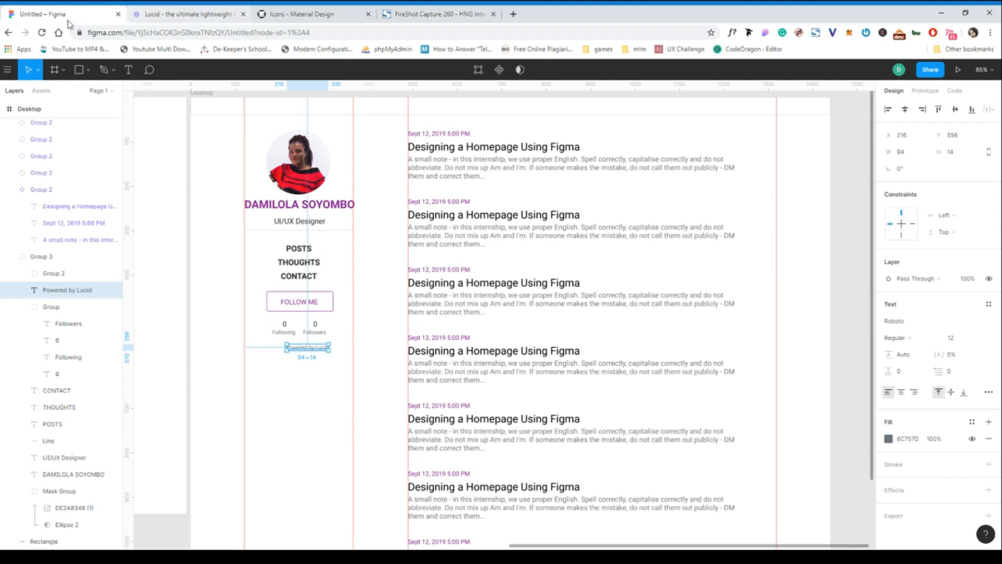
Return from the Lucid home page to the HNG Internship page and check the Material Design icons page.
{"action": "left_click", "coordinate": [185, 15]}
{"action": "left_click", "coordinate": [8, 32]}
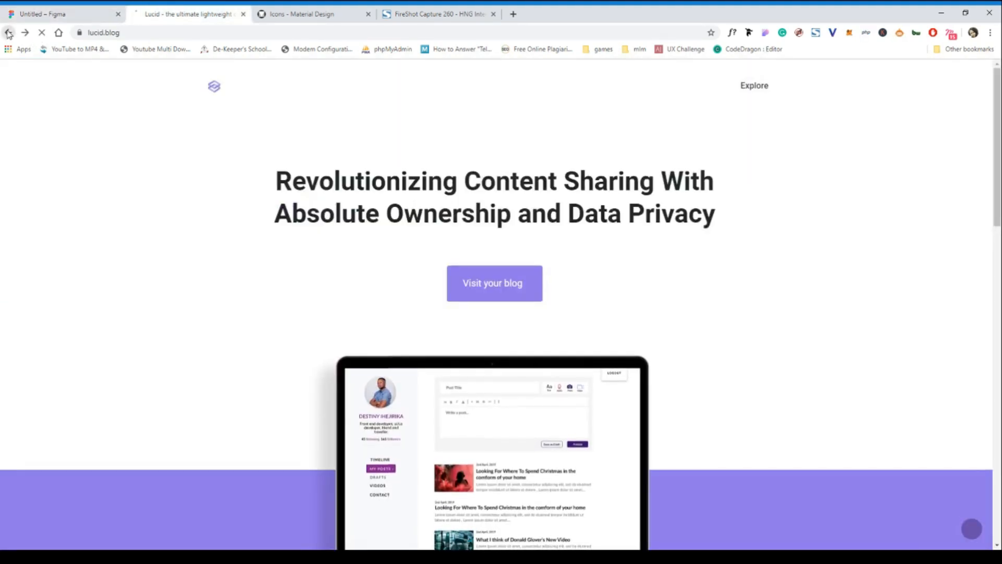
{"action": "left_click", "coordinate": [324, 14]}
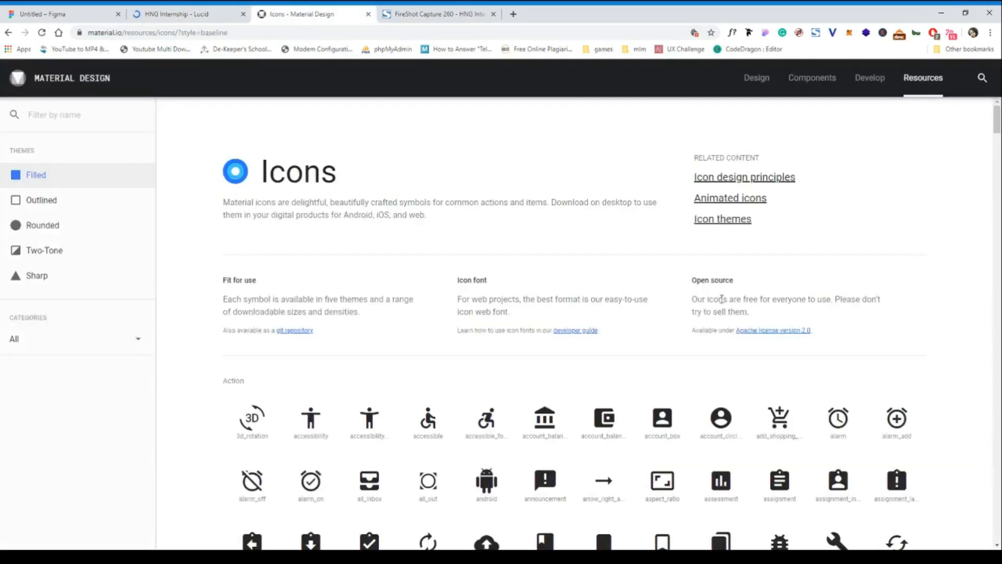
{"action": "left_click", "coordinate": [205, 19]}
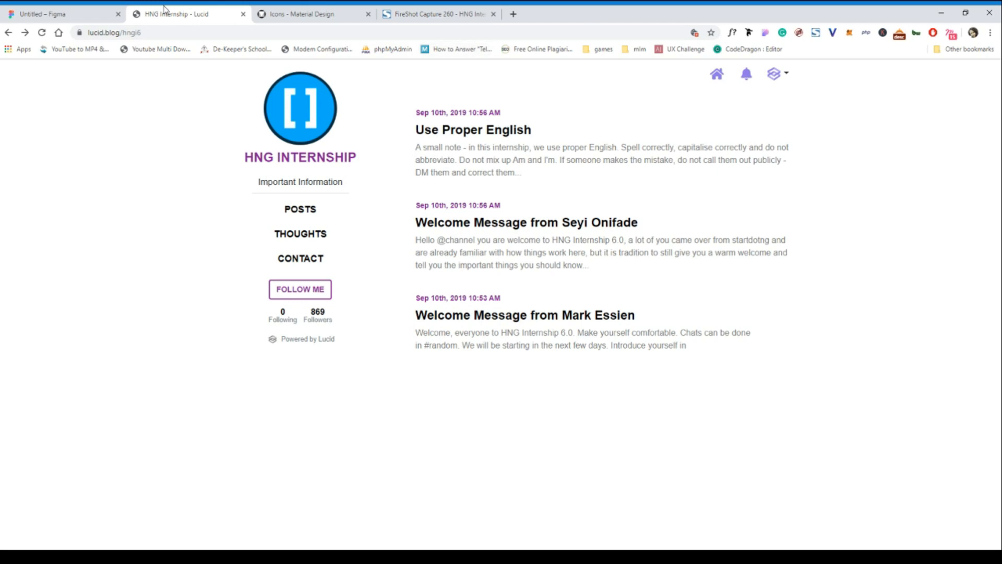
Switch back to Figma, paste the Lucid logo image and place it below the "Powered by Lucid" text at X 196, Y 642.
{"action": "left_click", "coordinate": [77, 17]}
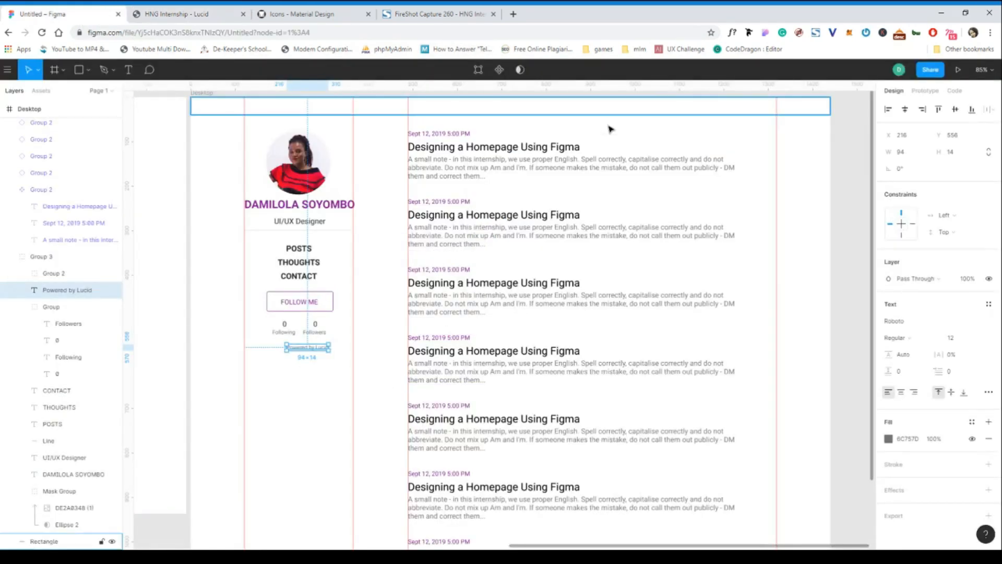
{"action": "left_click", "coordinate": [308, 382]}
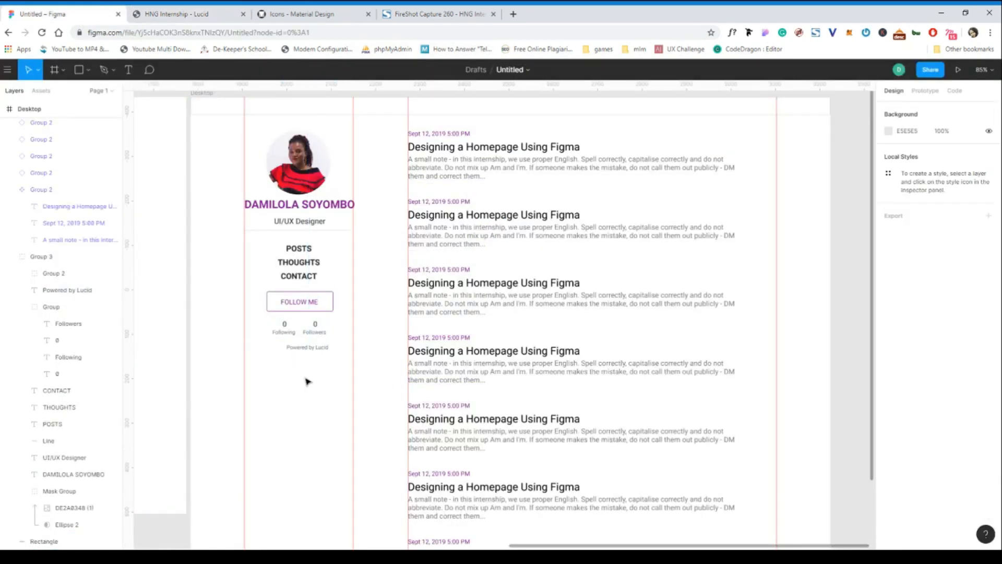
{"action": "key", "text": "ctrl+v"}
{"action": "left_click_drag", "start_coordinate": [500, 315], "coordinate": [287, 391]}
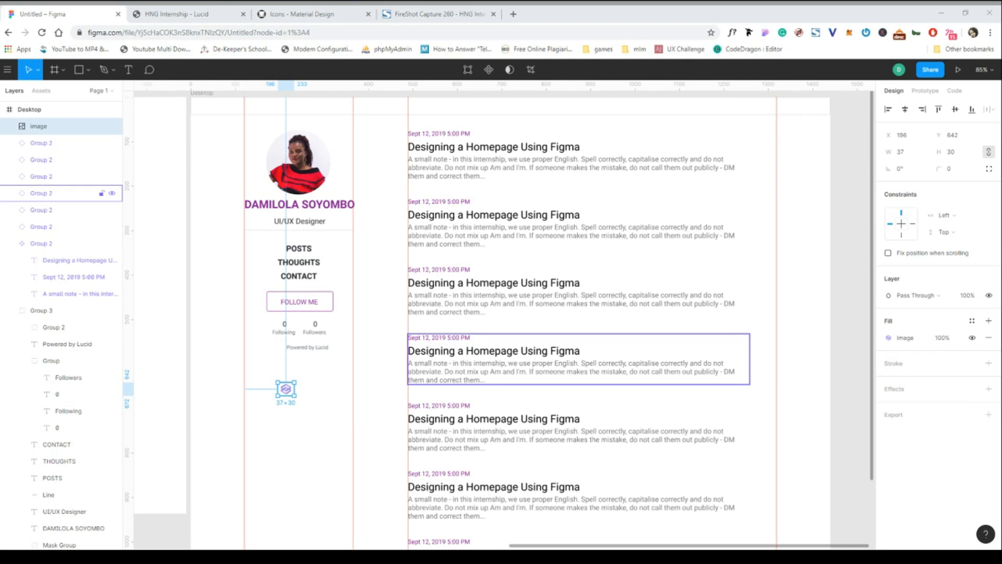
Place the lucid-logo frame directly left of the "Powered by Lucid" text at about X 178, Y 549.
{"action": "left_click_drag", "start_coordinate": [319, 368], "coordinate": [280, 352]}
{"action": "scroll", "coordinate": [281, 352], "scroll_direction": "up", "scroll_amount": 5}
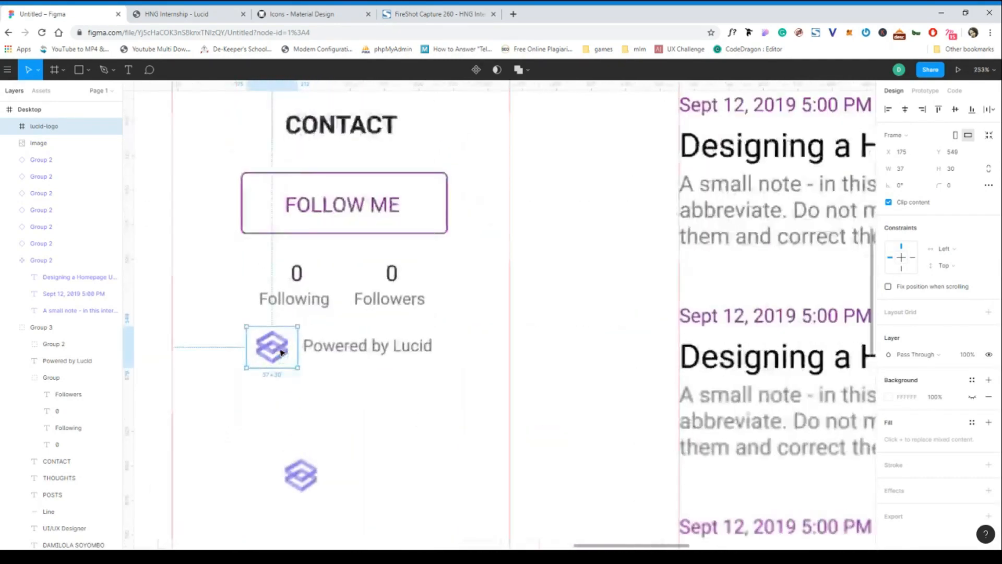
{"action": "left_click_drag", "start_coordinate": [286, 348], "coordinate": [290, 348]}
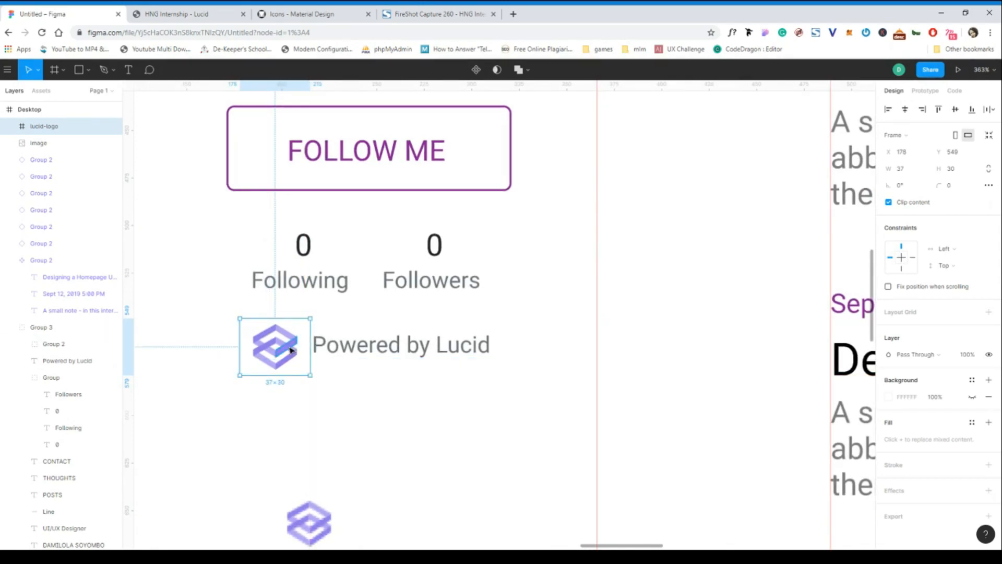
Duplicate the lucid-logo frame and place the copy below the original at about X 165, Y 604.
{"action": "key", "text": "ctrl+d"}
{"action": "left_click_drag", "start_coordinate": [281, 337], "coordinate": [256, 443]}
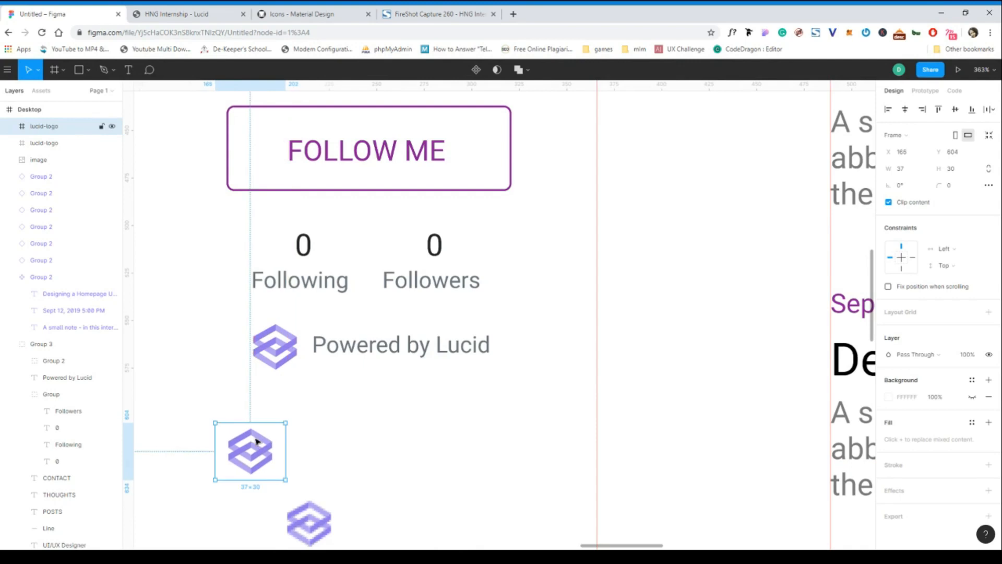
Delete the spare Lucid logo image below the sidebar and nudge the logo beside "Powered by Lucid" to X 178, Y 548.
{"action": "scroll", "coordinate": [257, 440], "scroll_direction": "down", "scroll_amount": 4}
{"action": "left_click", "coordinate": [332, 432]}
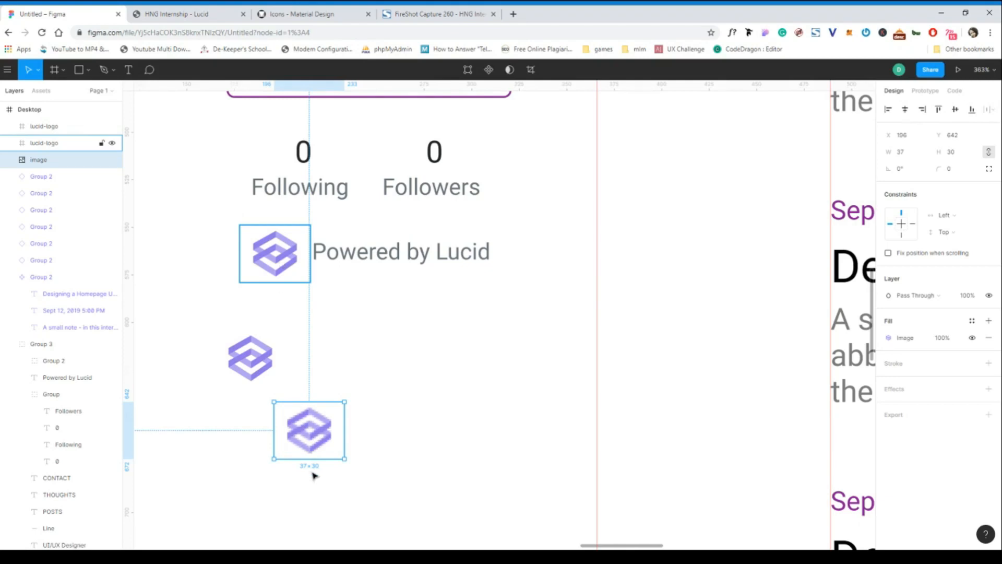
{"action": "key", "text": "Delete"}
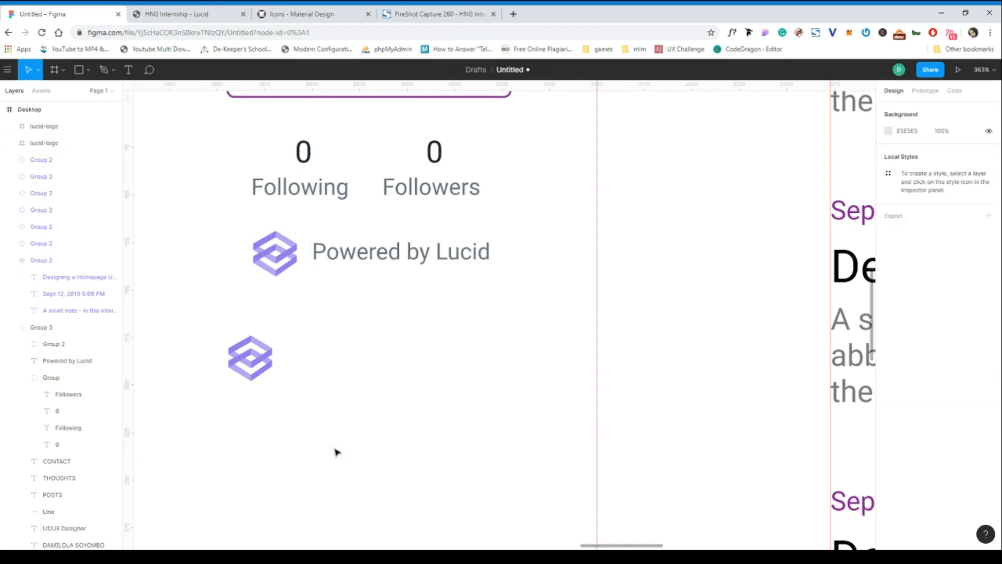
{"action": "left_click", "coordinate": [276, 255]}
{"action": "left_click_drag", "start_coordinate": [277, 258], "coordinate": [277, 257]}
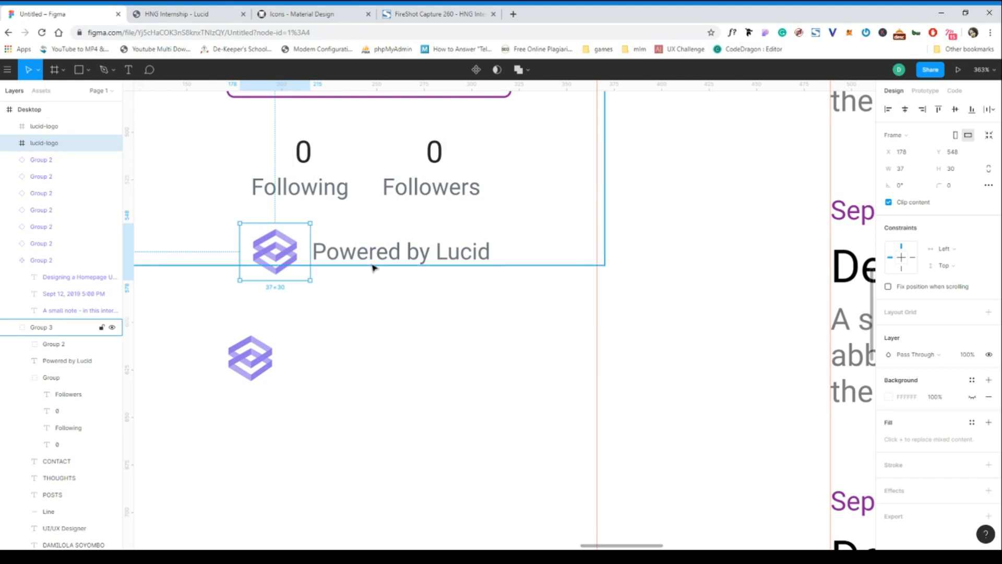
Replace the mixed fill of the lucid-logo frame beside "Powered by Lucid" with E0E0E0.
{"action": "left_click", "coordinate": [373, 267]}
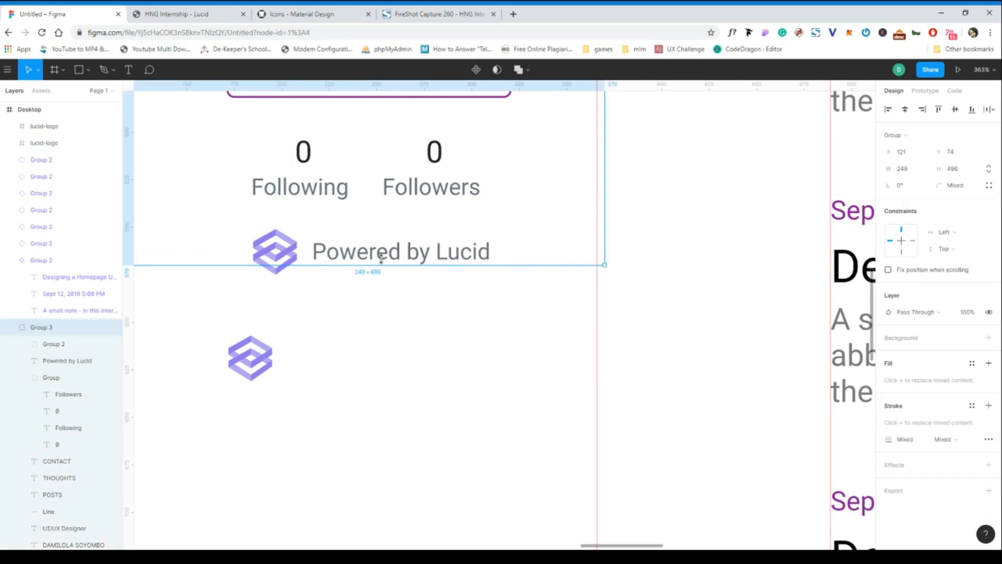
{"action": "double_click", "coordinate": [287, 252]}
{"action": "key", "text": "Escape"}
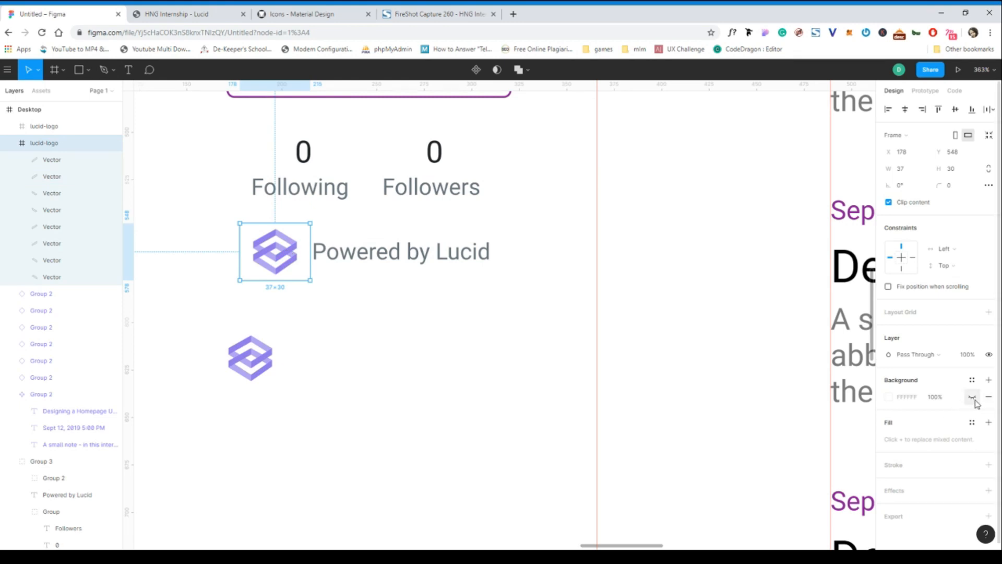
{"action": "left_click", "coordinate": [988, 422]}
{"action": "left_click", "coordinate": [907, 440]}
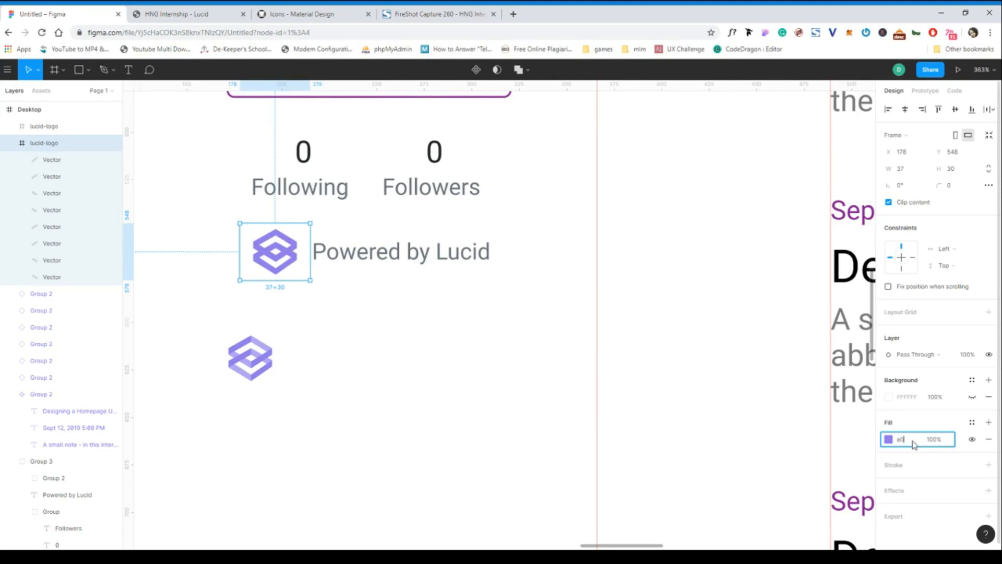
{"action": "left_click", "coordinate": [468, 323]}
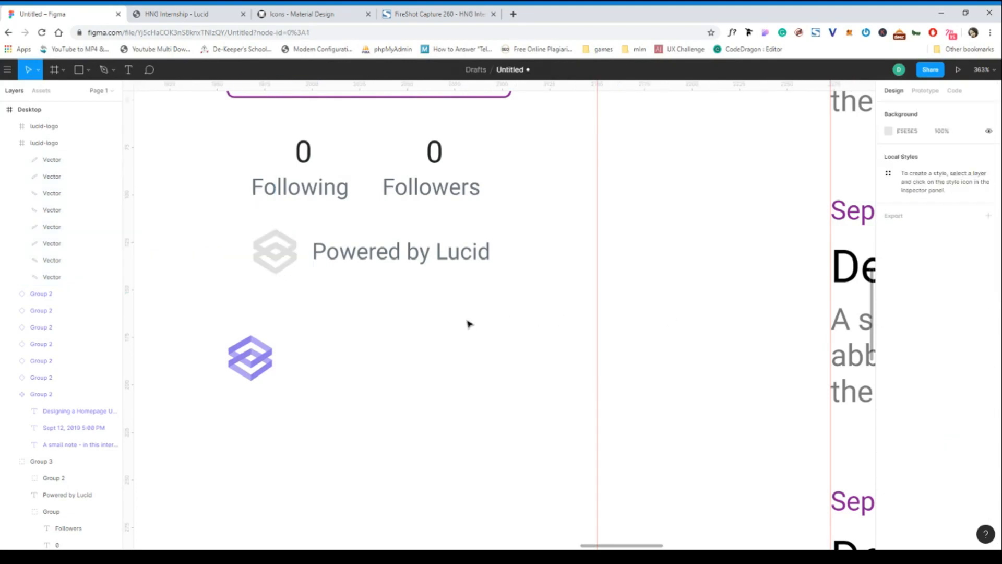
{"action": "double_click", "coordinate": [286, 249]}
{"action": "left_click", "coordinate": [389, 291]}
{"action": "scroll", "coordinate": [312, 279], "scroll_direction": "down", "scroll_amount": 3}
{"action": "scroll", "coordinate": [312, 280], "scroll_direction": "down", "scroll_amount": 2}
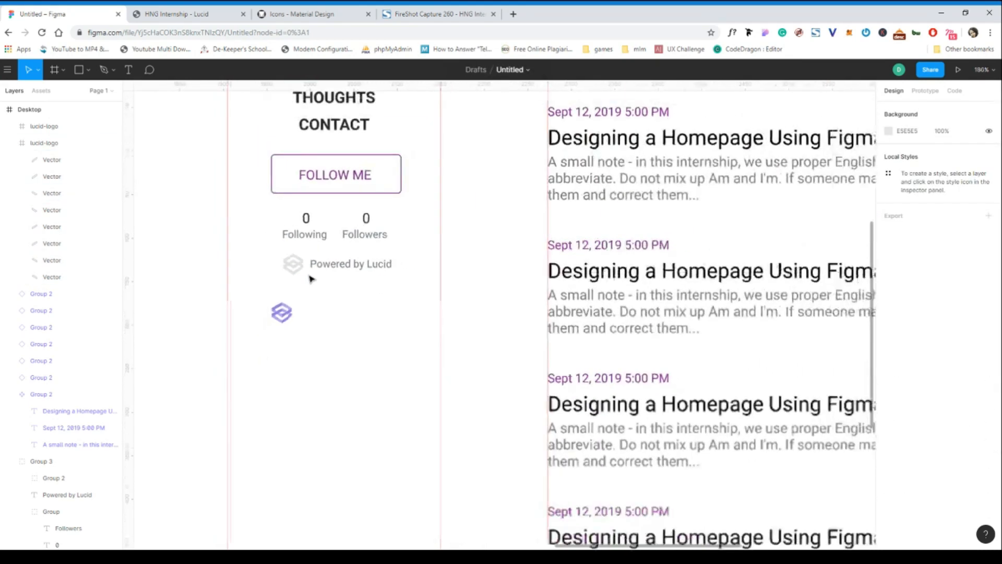
Copy the fill colour 6C757D from the "Powered by Lucid" text and apply it to the logo beside it.
{"action": "left_click", "coordinate": [295, 267]}
{"action": "scroll", "coordinate": [298, 268], "scroll_direction": "up", "scroll_amount": 7}
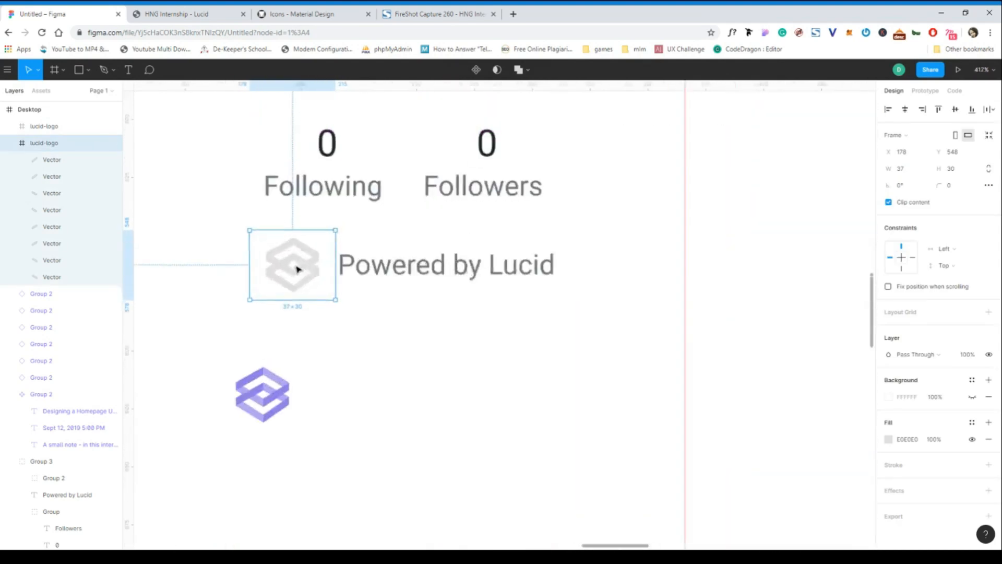
{"action": "left_click", "coordinate": [398, 266]}
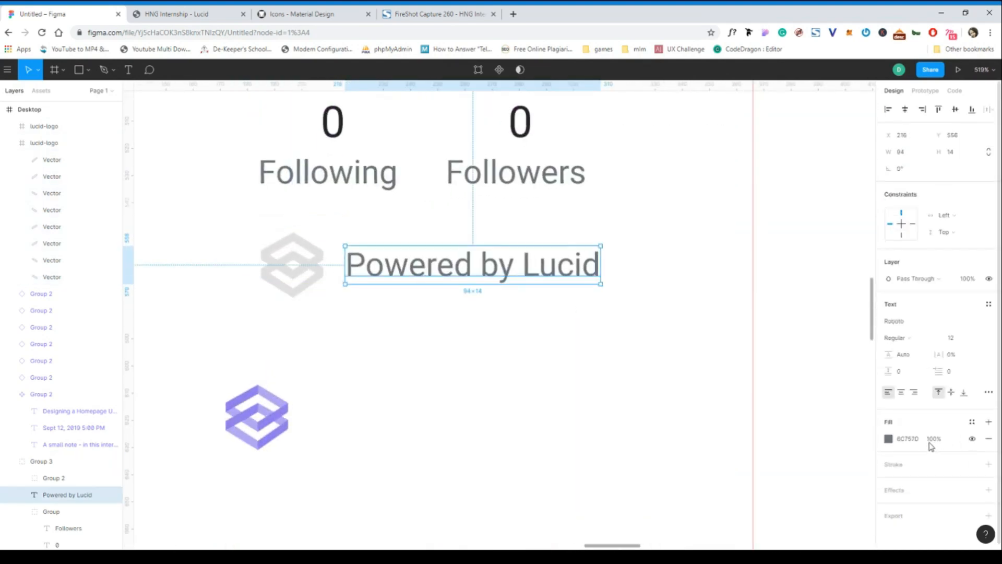
{"action": "left_click", "coordinate": [907, 439]}
{"action": "key", "text": "ctrl+c"}
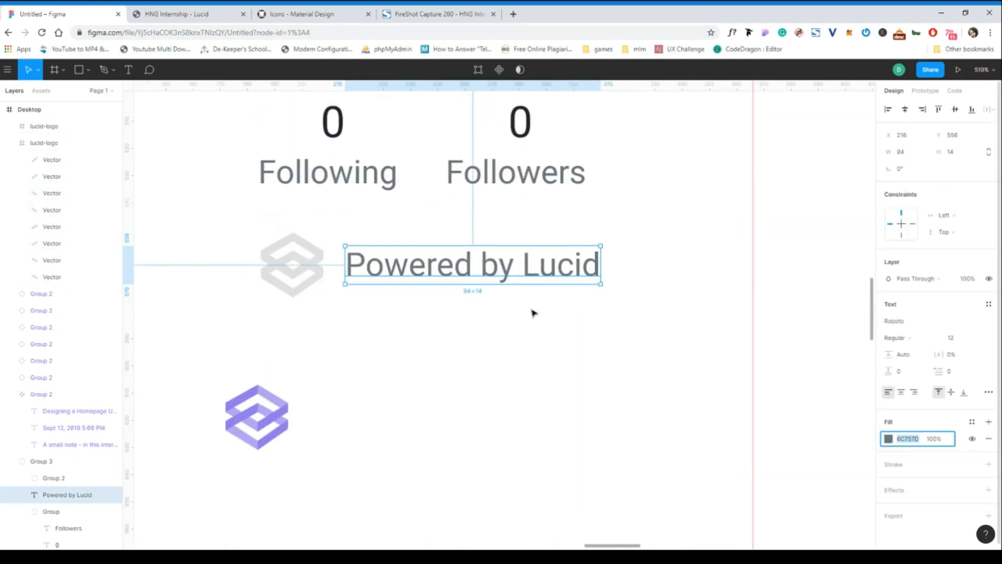
{"action": "left_click", "coordinate": [304, 267]}
{"action": "left_click", "coordinate": [911, 443]}
{"action": "key", "text": "ctrl+v"}
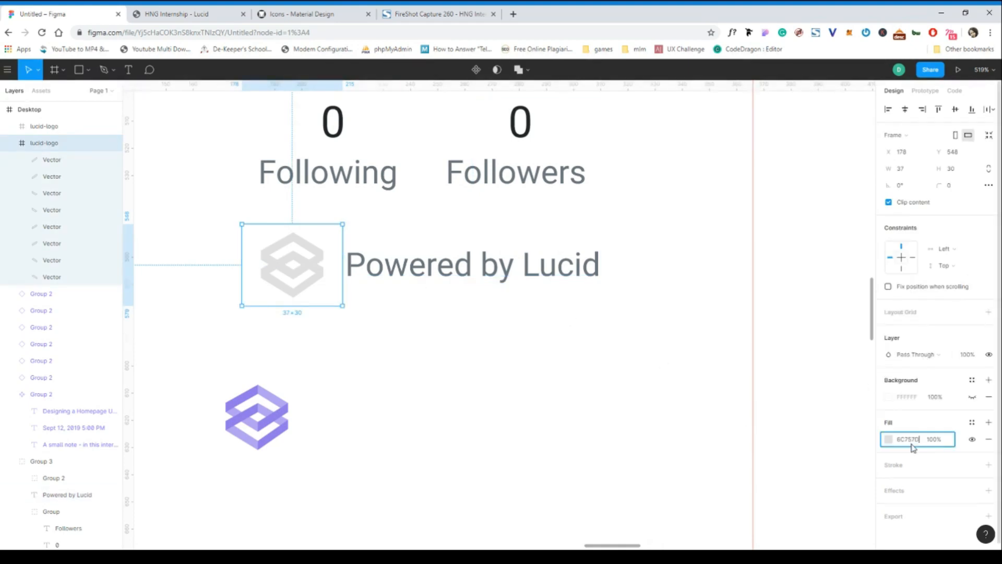
{"action": "left_click", "coordinate": [525, 387]}
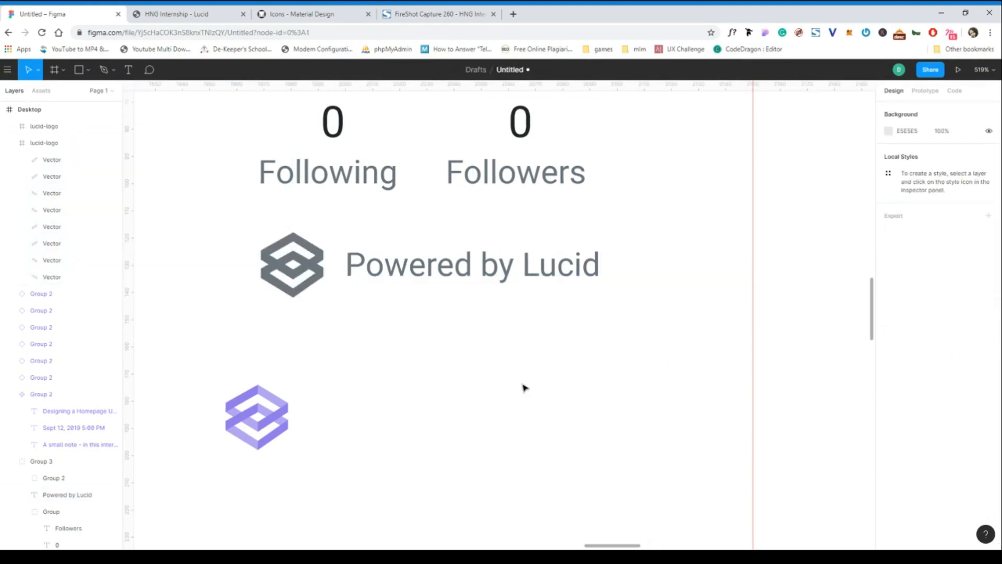
Set the layer opacity of the grey Lucid logo to 80%.
{"action": "key", "text": "ctrl+z"}
{"action": "left_click", "coordinate": [969, 359]}
{"action": "left_click", "coordinate": [969, 359]}
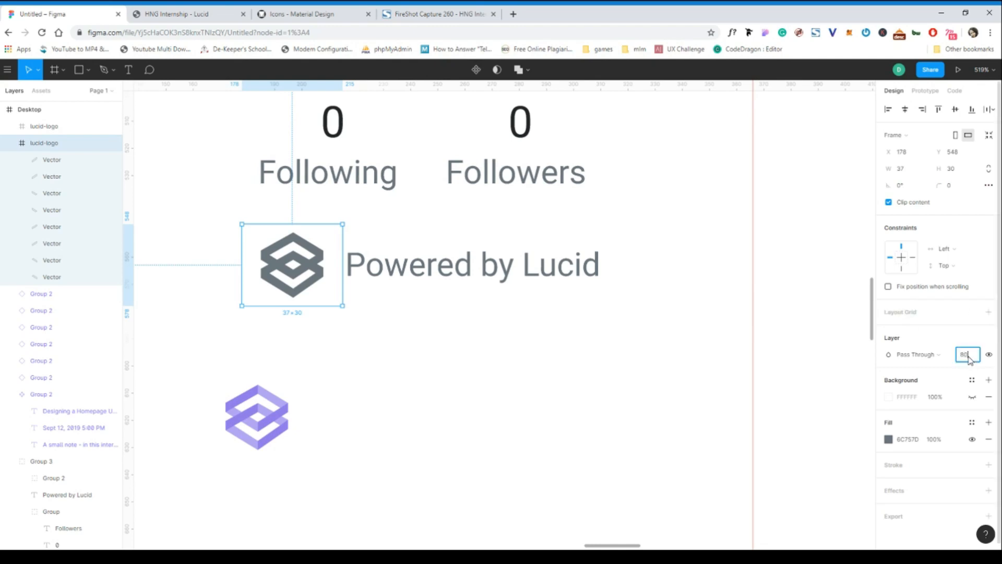
{"action": "left_click", "coordinate": [476, 327]}
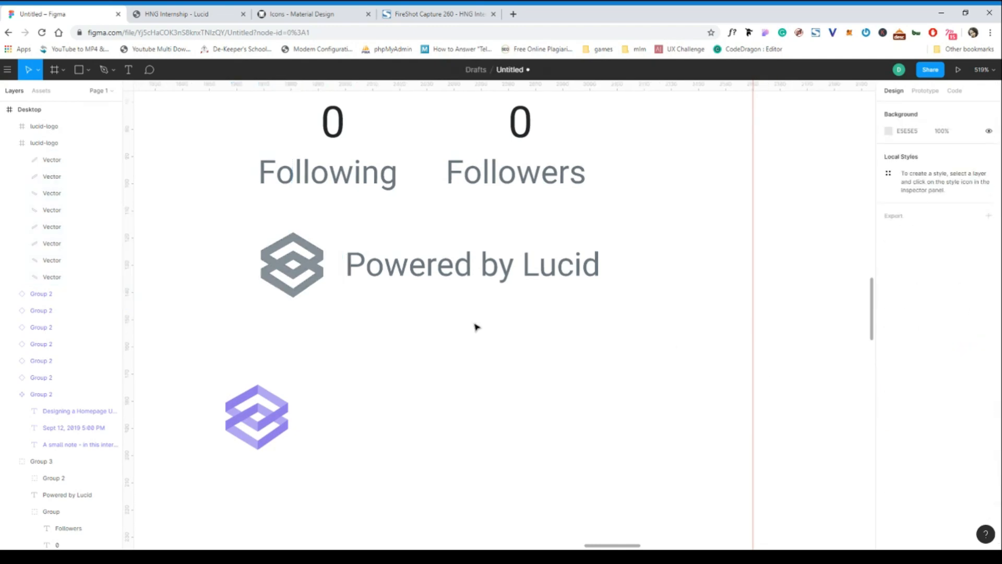
Scale the grey Lucid logo proportionally down to 25 × 20.27 and place it against the text at X 191, Y 552.
{"action": "left_click", "coordinate": [279, 278]}
{"action": "key", "text": "k"}
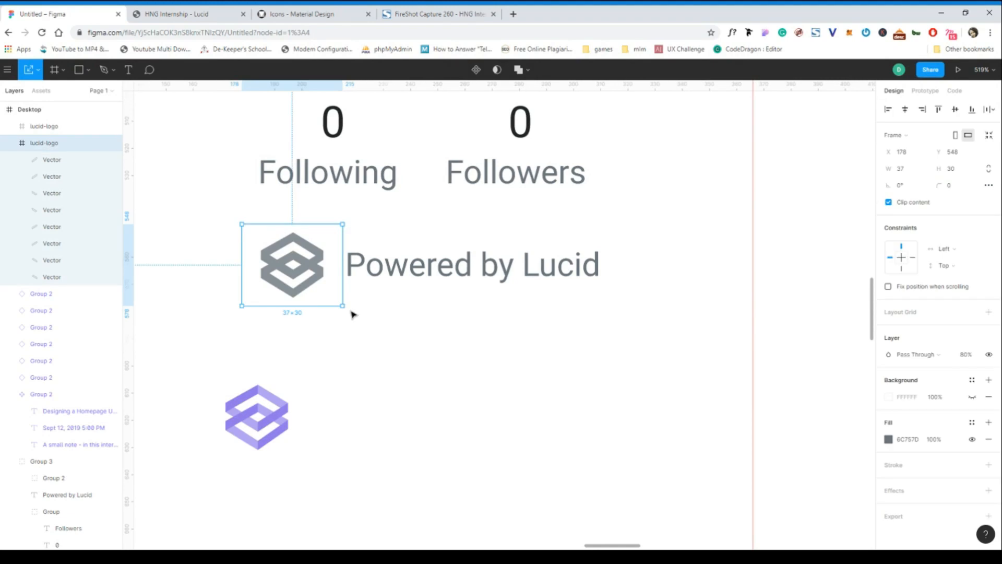
{"action": "left_click_drag", "start_coordinate": [341, 304], "coordinate": [319, 269]}
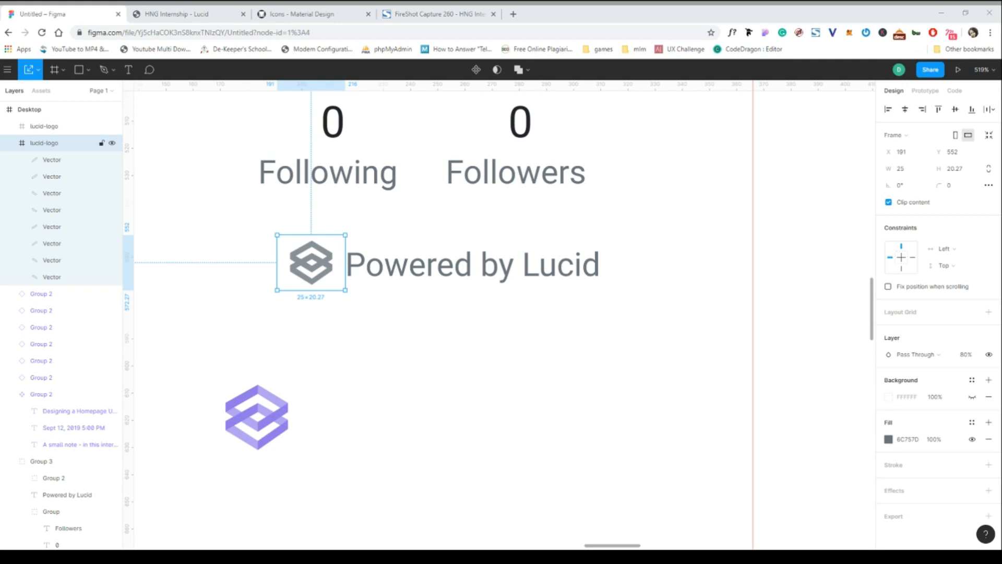
{"action": "left_click", "coordinate": [644, 304]}
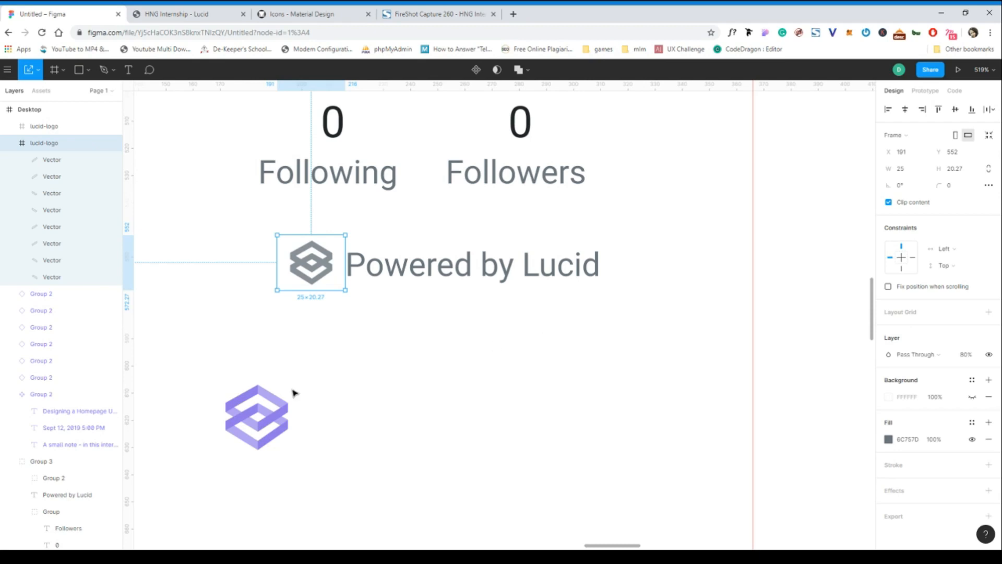
Group the grey Lucid logo with the "Powered by Lucid" text.
{"action": "left_click", "coordinate": [256, 419]}
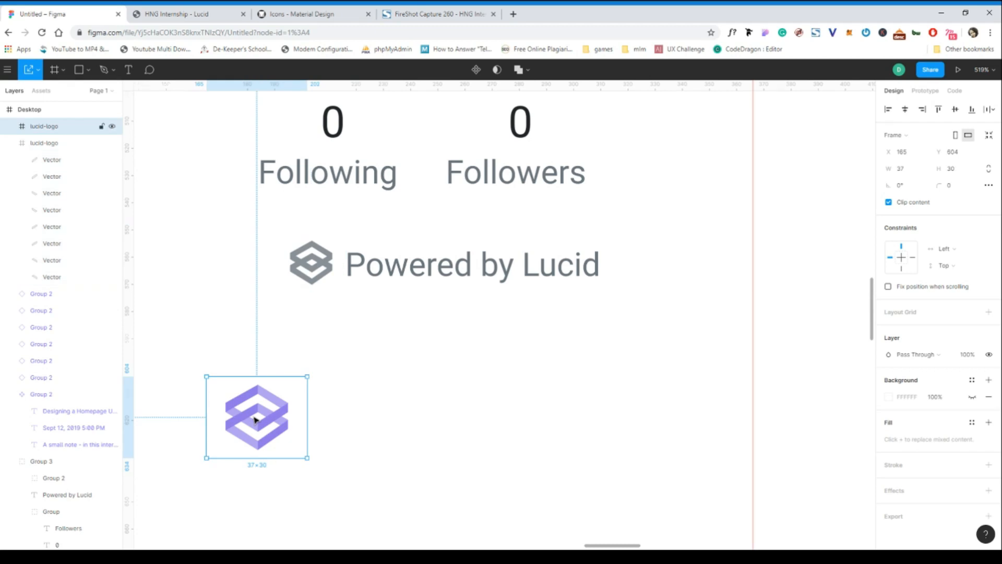
{"action": "left_click", "coordinate": [311, 266]}
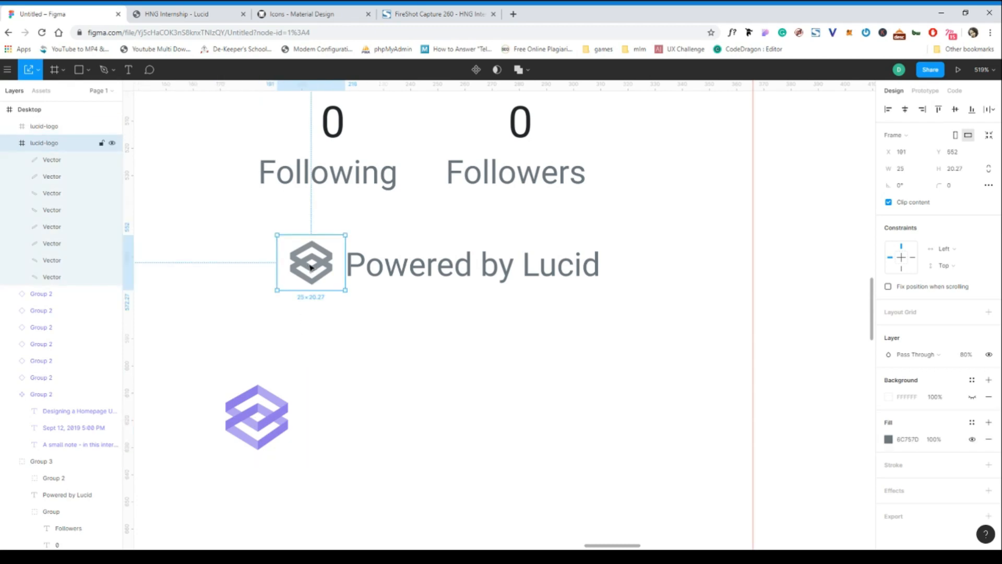
{"action": "left_click", "coordinate": [410, 266], "text": "shift"}
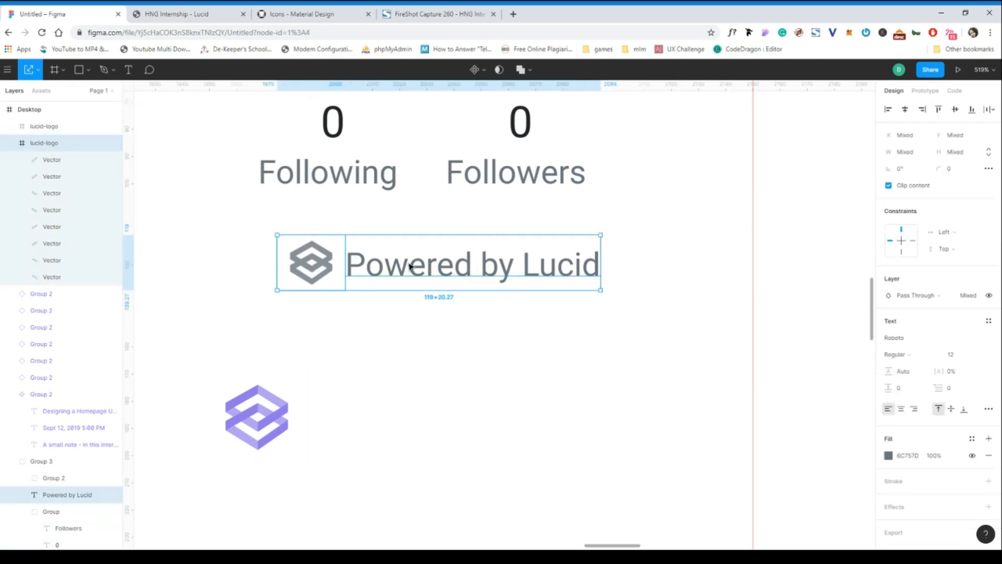
{"action": "key", "text": "ctrl+g"}
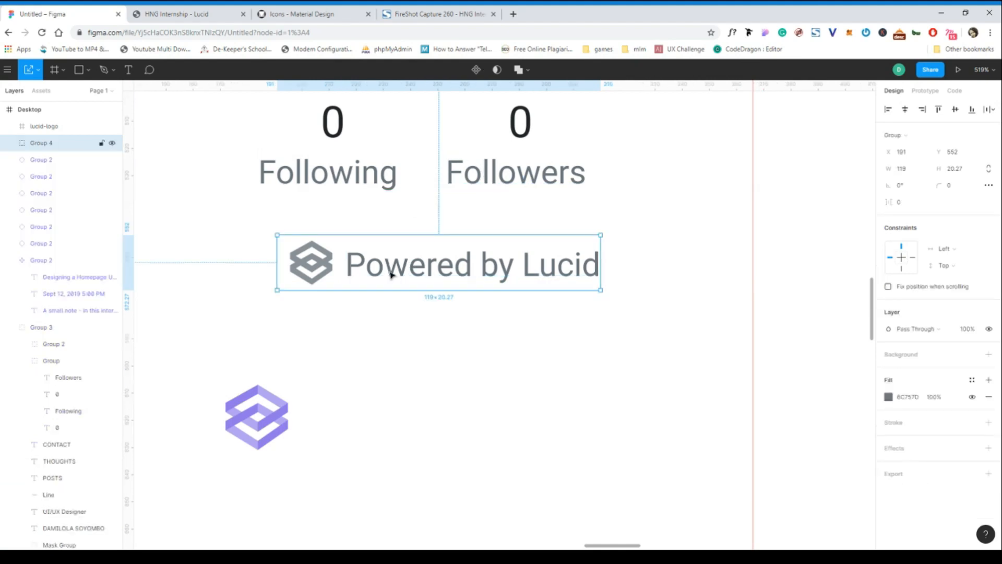
Move the "Powered by Lucid" group beneath the follower counts to X 182, Y 550, comparing with the HNG Internship page.
{"action": "left_click_drag", "start_coordinate": [390, 273], "coordinate": [358, 268]}
{"action": "left_click", "coordinate": [209, 14]}
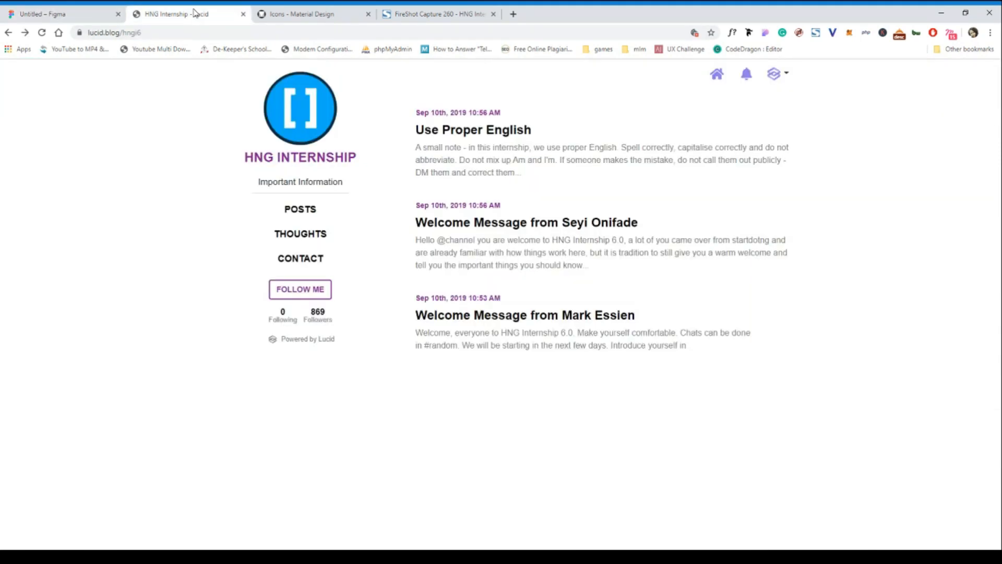
{"action": "left_click", "coordinate": [78, 20]}
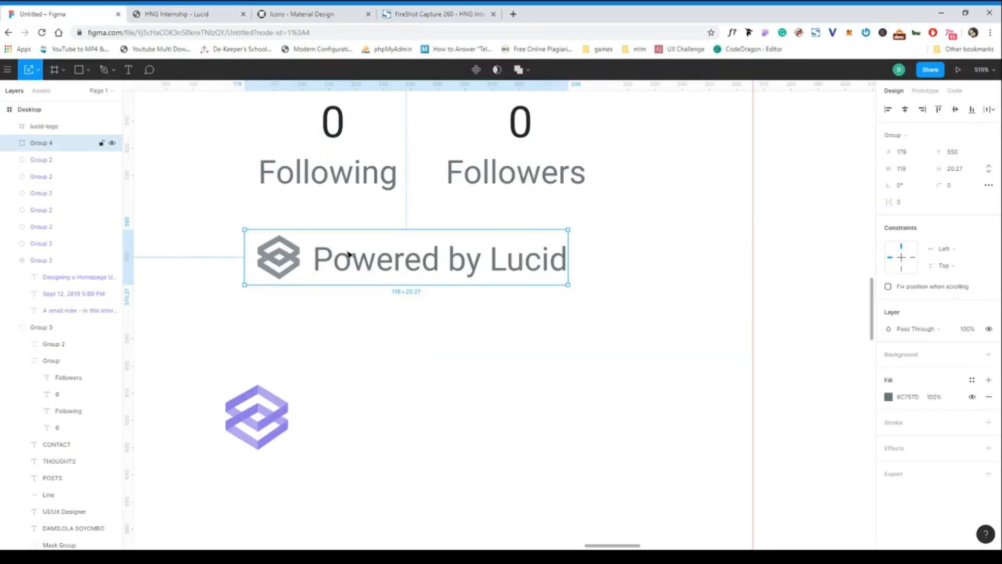
{"action": "scroll", "coordinate": [375, 394], "scroll_direction": "down", "scroll_amount": 5}
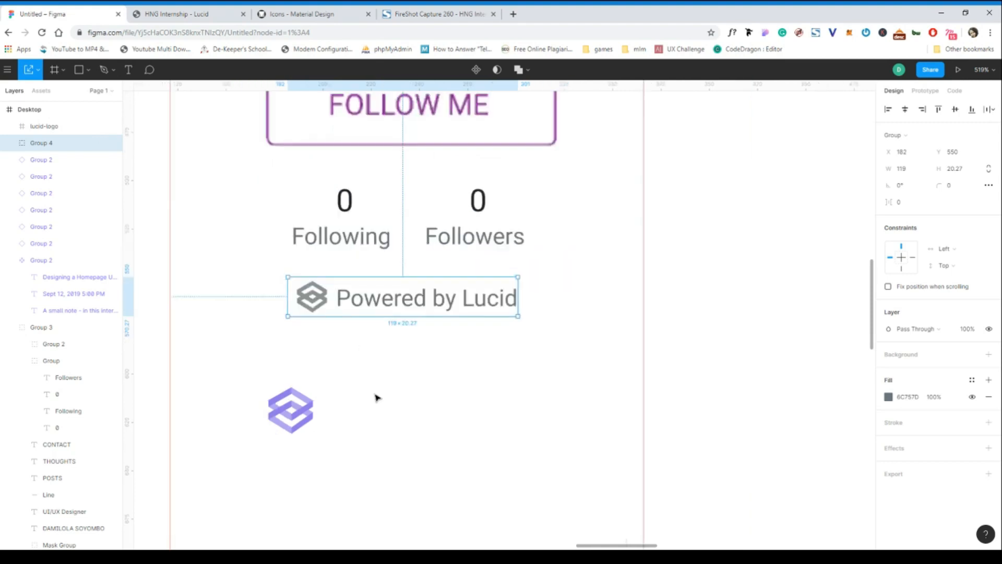
Move the purple lucid-logo frame into the page header beside the right-hand guide at X 1269, Y 5.
{"action": "scroll", "coordinate": [365, 399], "scroll_direction": "down", "scroll_amount": 8}
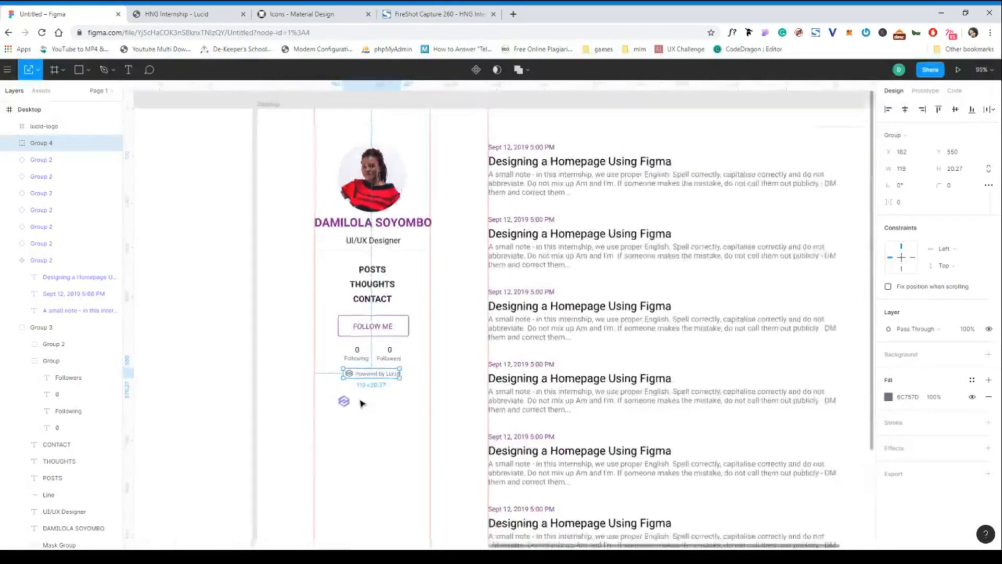
{"action": "left_click", "coordinate": [345, 405]}
{"action": "left_click_drag", "start_coordinate": [344, 403], "coordinate": [784, 157]}
{"action": "scroll", "coordinate": [783, 157], "scroll_direction": "right", "scroll_amount": 5}
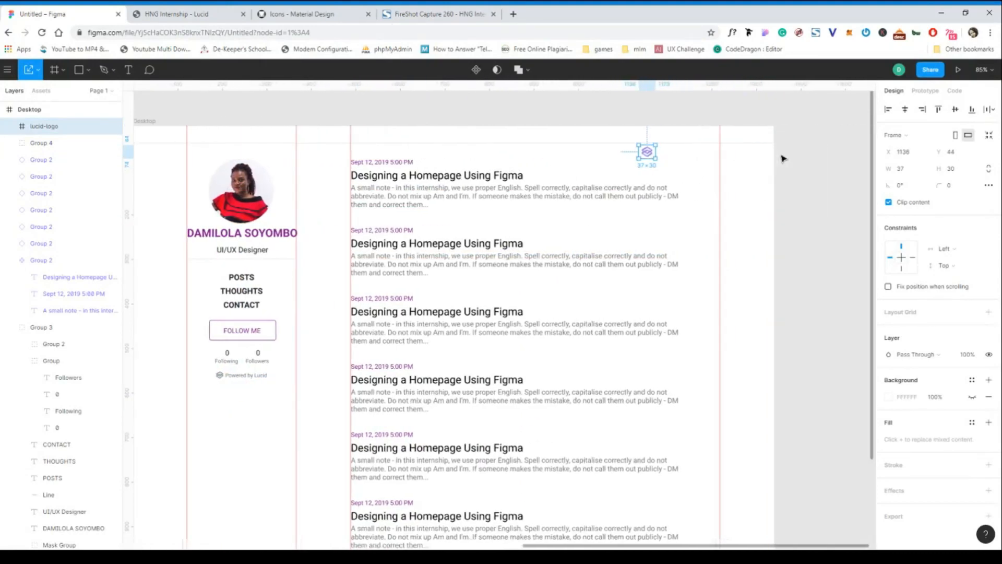
{"action": "left_click_drag", "start_coordinate": [647, 154], "coordinate": [705, 138]}
{"action": "scroll", "coordinate": [702, 137], "scroll_direction": "up", "scroll_amount": 5}
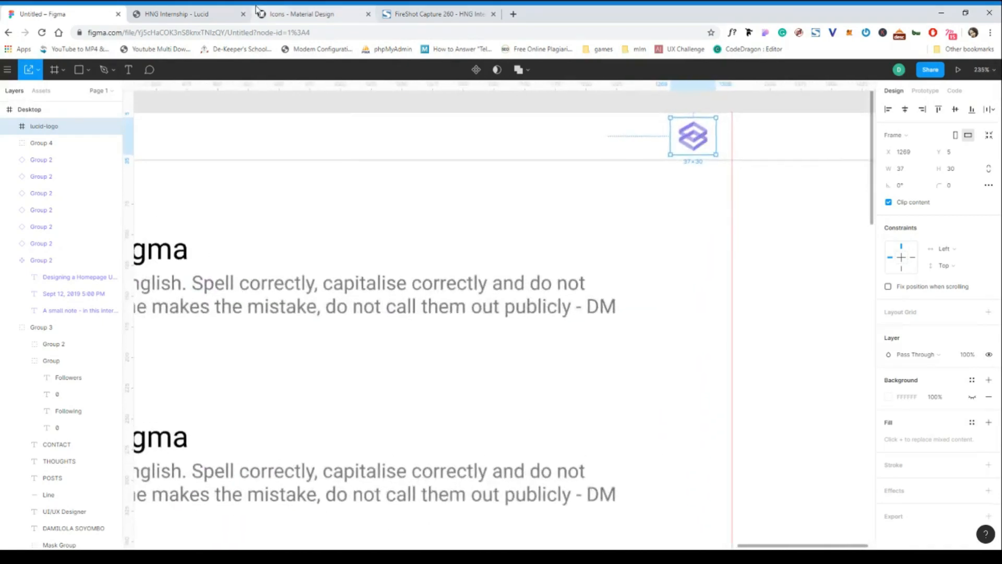
Check the HNG Internship page's header icons, switch to the Material Design icons page and search for "arrow".
{"action": "left_click", "coordinate": [178, 13]}
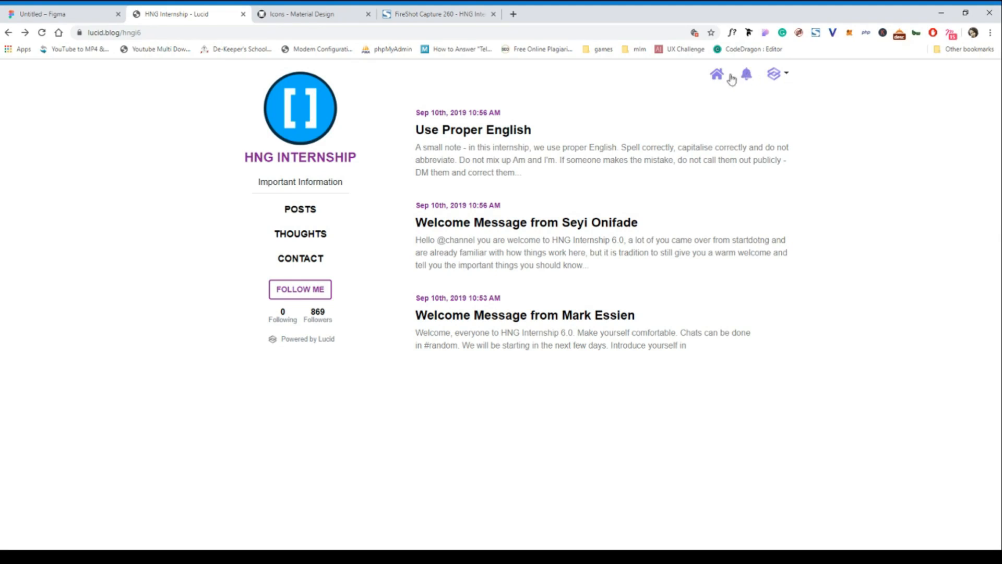
{"action": "left_click", "coordinate": [308, 19]}
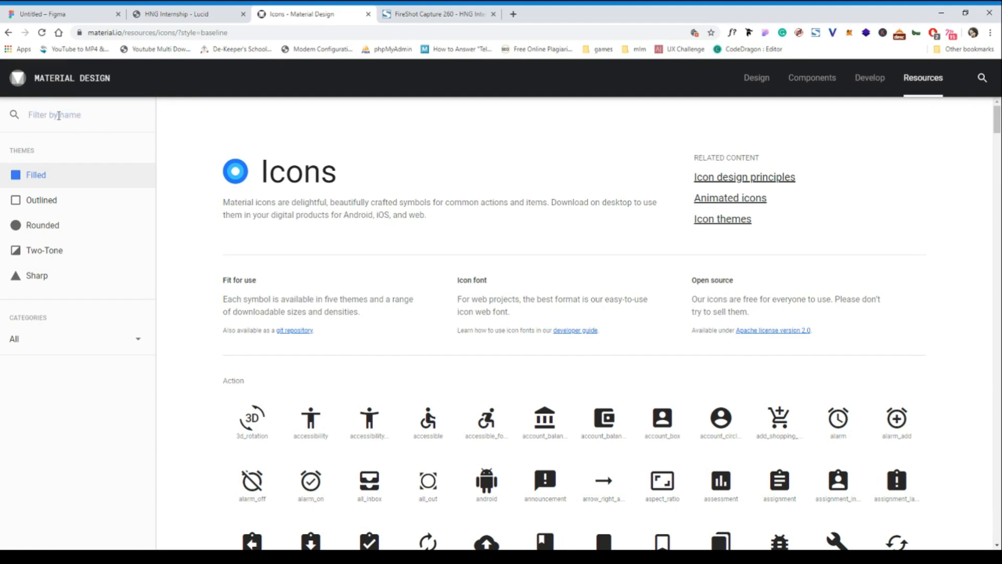
{"action": "type", "text": "aro"}
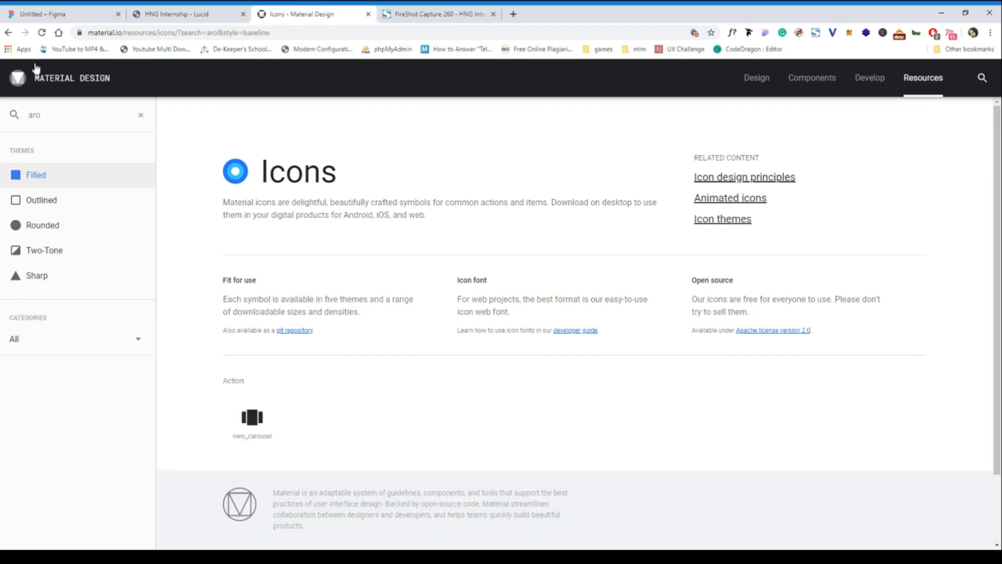
{"action": "key", "text": "BackSpace"}
{"action": "type", "text": "row"}
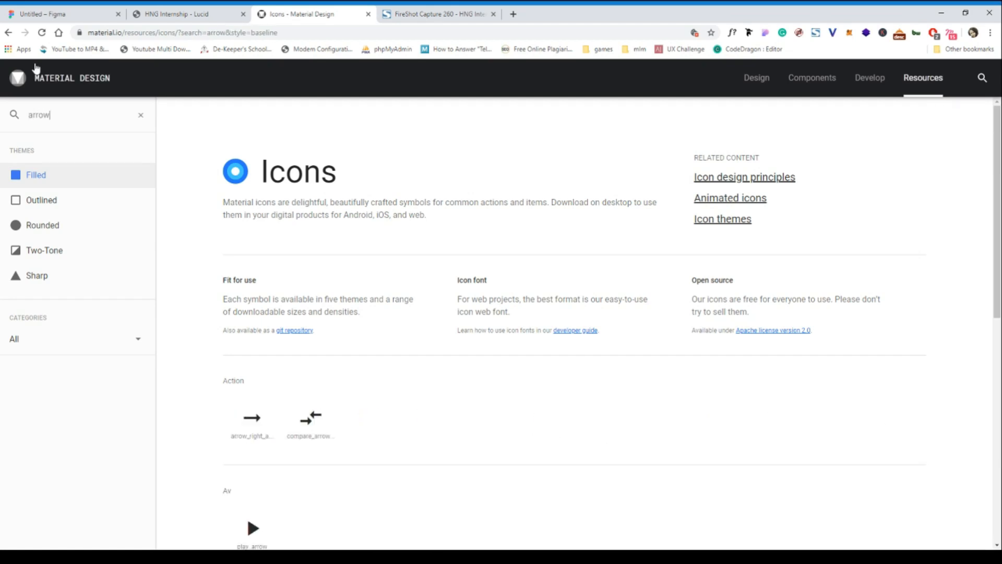
Select the arrow_drop_down icon among the Navigation icons and download it as SVG 24.
{"action": "scroll", "coordinate": [332, 371], "scroll_direction": "down", "scroll_amount": 8}
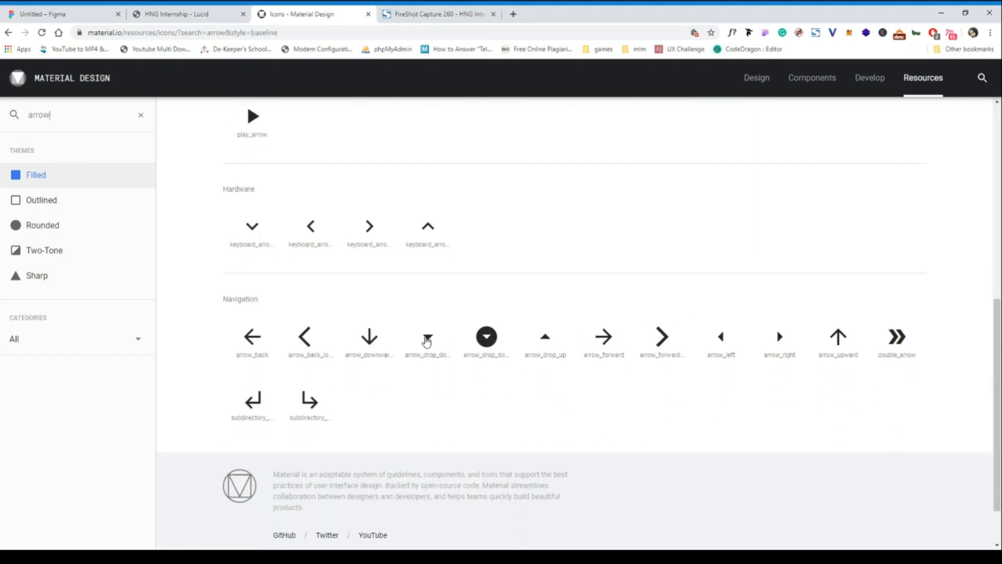
{"action": "left_click", "coordinate": [427, 341]}
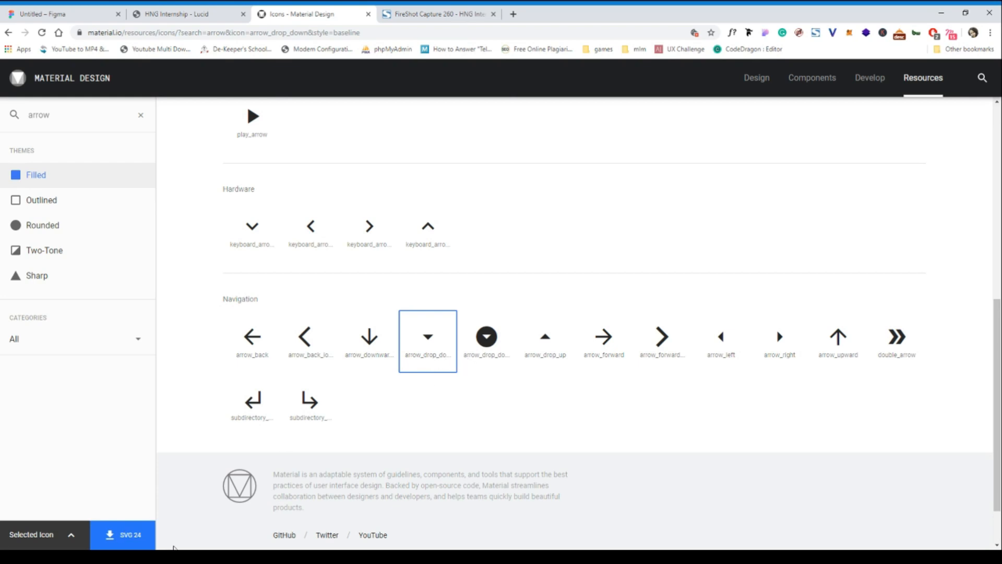
{"action": "left_click", "coordinate": [130, 537]}
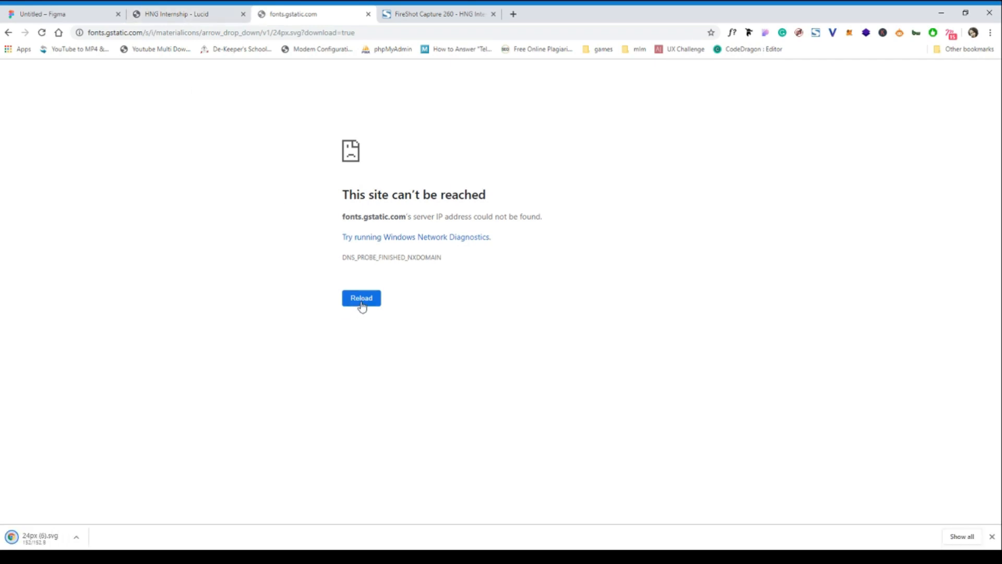
Return from the arrow_drop_down download page to the Material Design icons page and clear the name filter.
{"action": "left_click", "coordinate": [43, 37]}
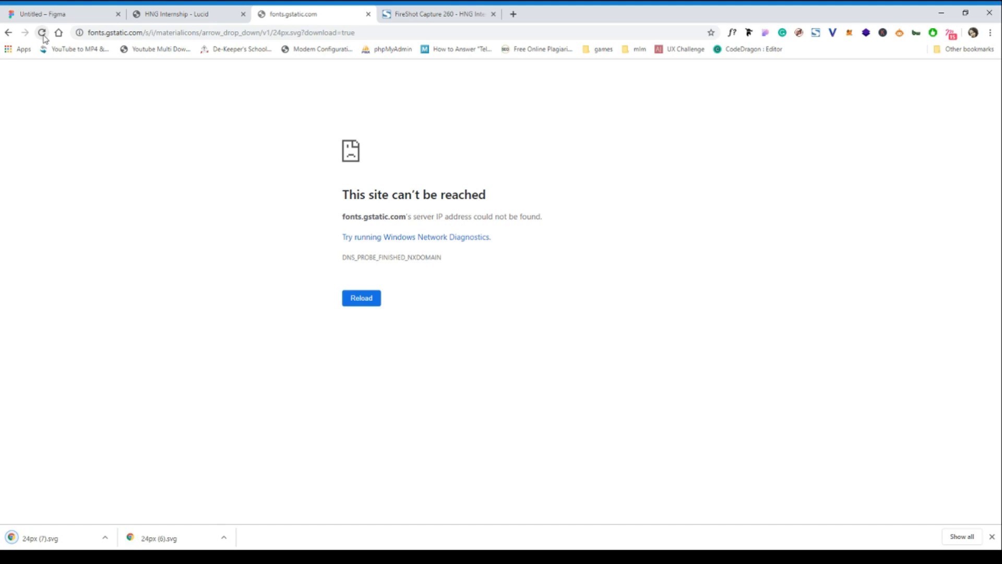
{"action": "left_click", "coordinate": [44, 36]}
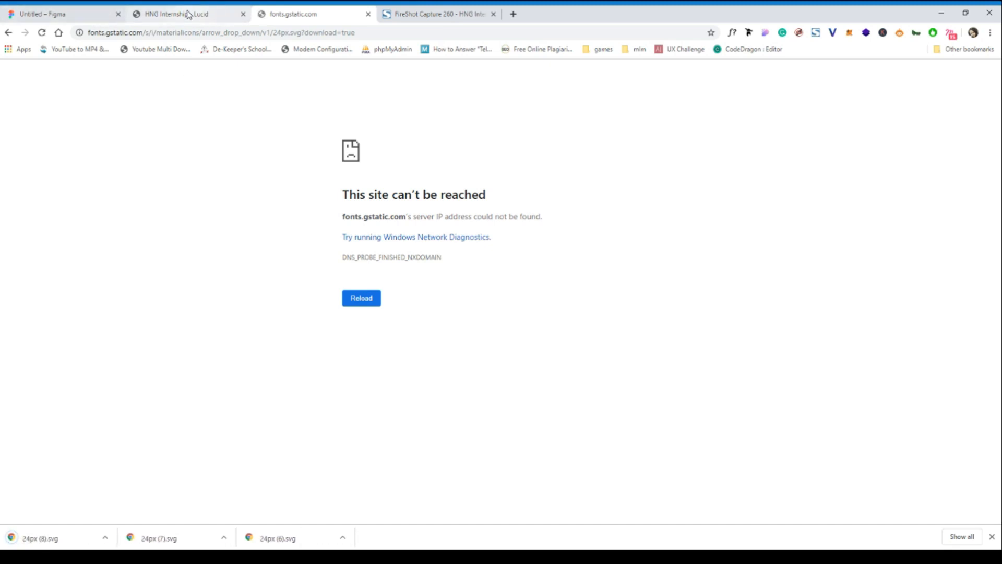
{"action": "left_click", "coordinate": [8, 34]}
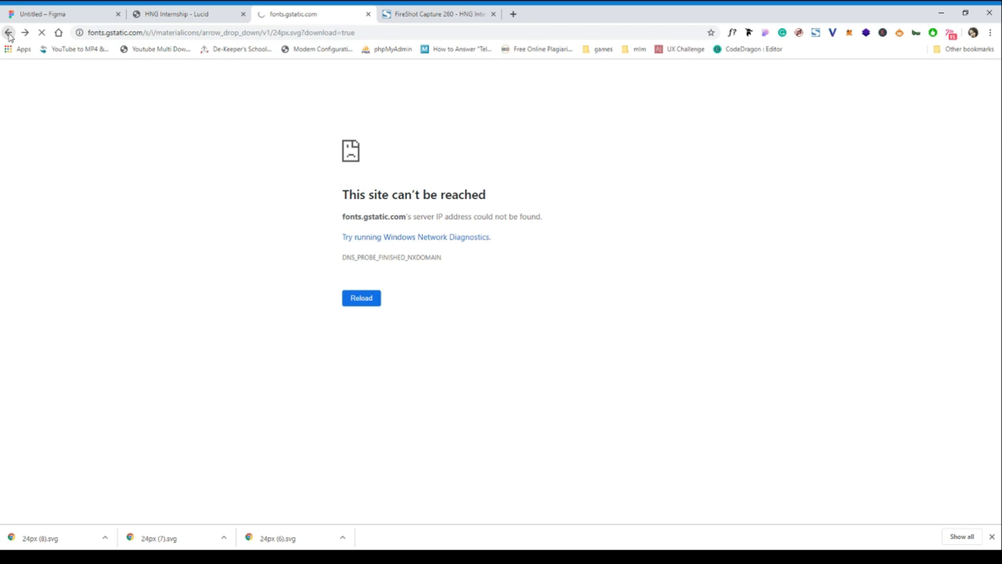
{"action": "left_click", "coordinate": [141, 33]}
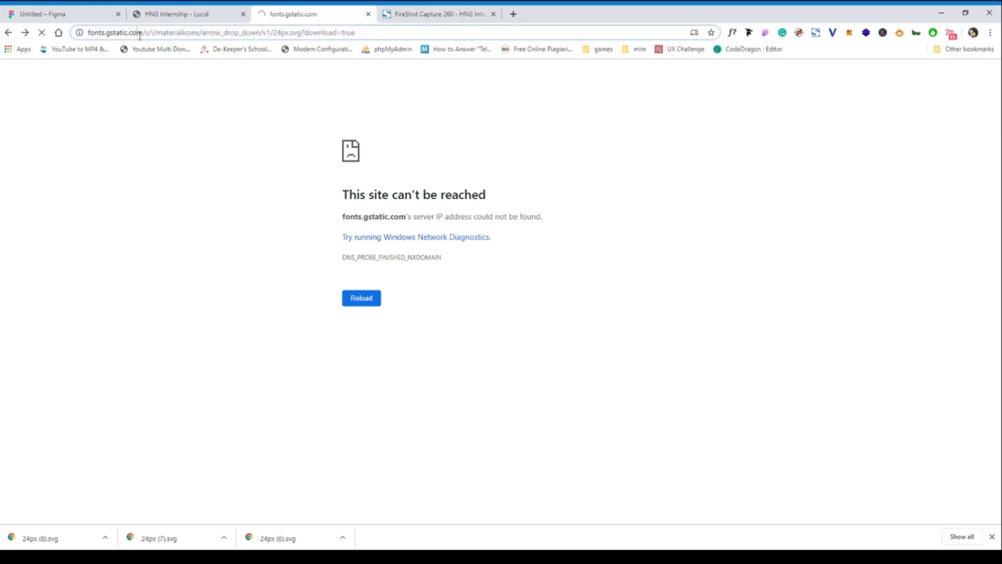
{"action": "type", "text": "mate"}
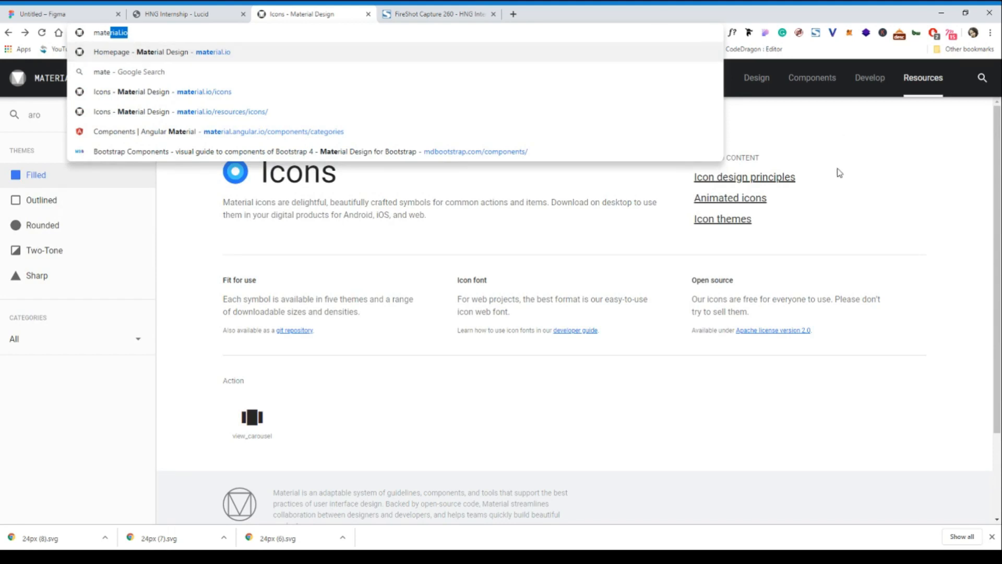
{"action": "key", "text": "Return"}
{"action": "scroll", "coordinate": [283, 328], "scroll_direction": "down", "scroll_amount": 1}
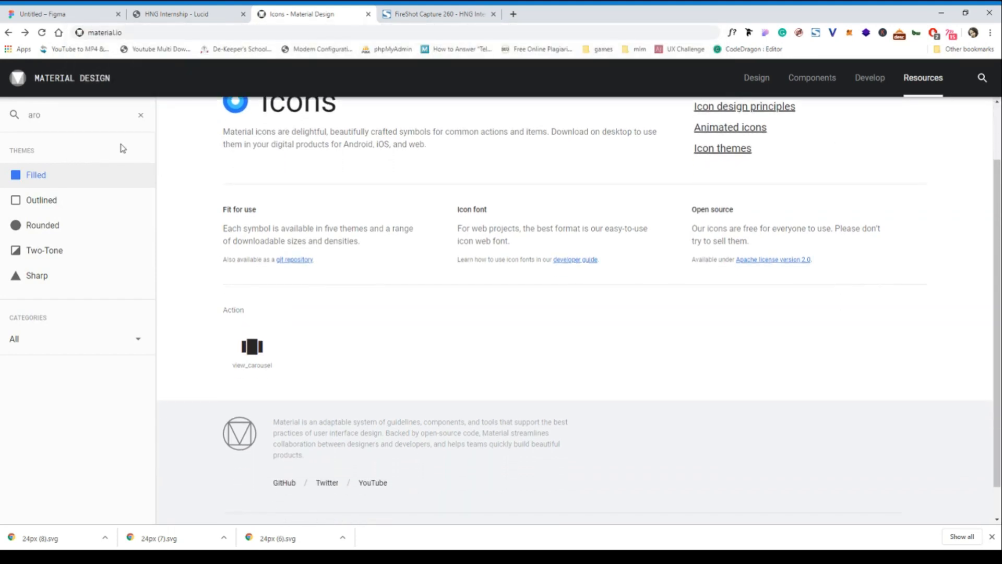
{"action": "left_click", "coordinate": [142, 116]}
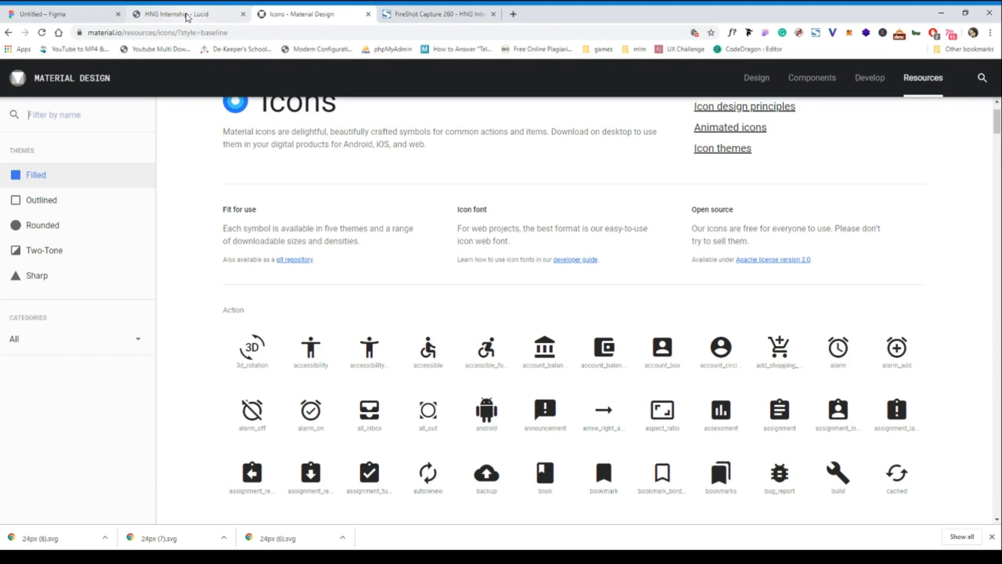
Filter the icons by "notifica" and download the solid notifications bell from the Social group as SVG 24.
{"action": "scroll", "coordinate": [268, 377], "scroll_direction": "down", "scroll_amount": 2}
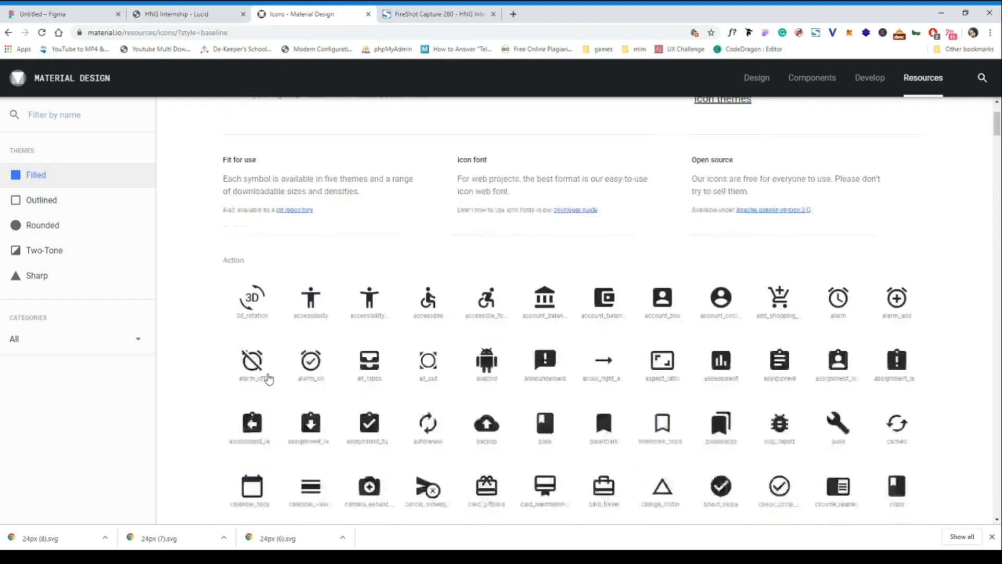
{"action": "scroll", "coordinate": [269, 378], "scroll_direction": "up", "scroll_amount": 2}
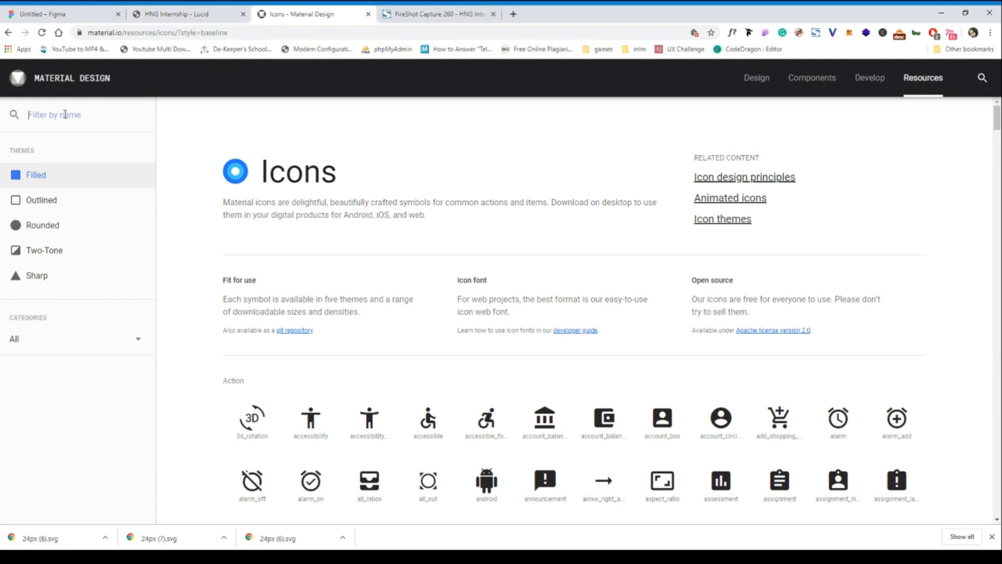
{"action": "type", "text": "noti"}
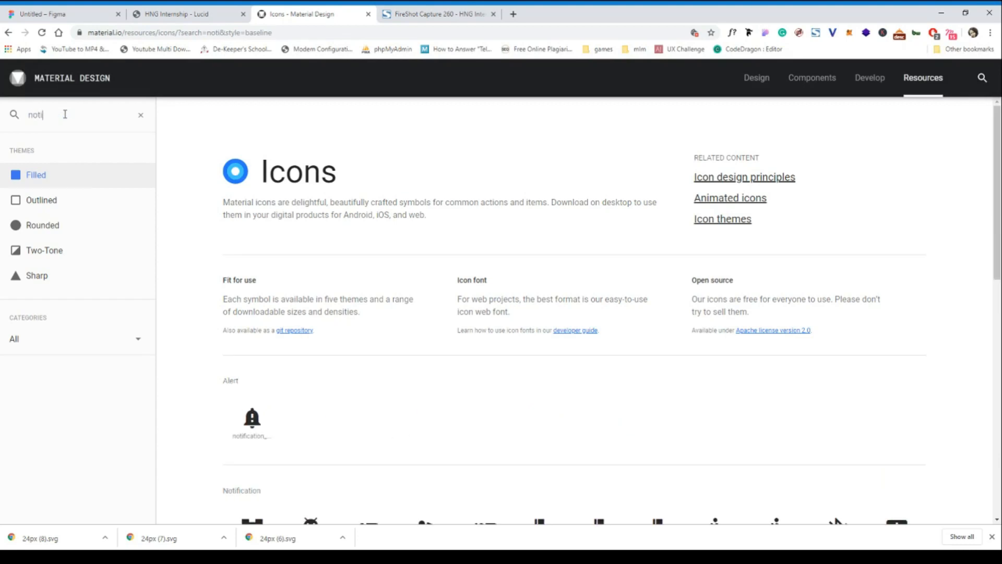
{"action": "type", "text": "fica"}
{"action": "scroll", "coordinate": [224, 431], "scroll_direction": "down", "scroll_amount": 3}
{"action": "scroll", "coordinate": [224, 431], "scroll_direction": "down", "scroll_amount": 7}
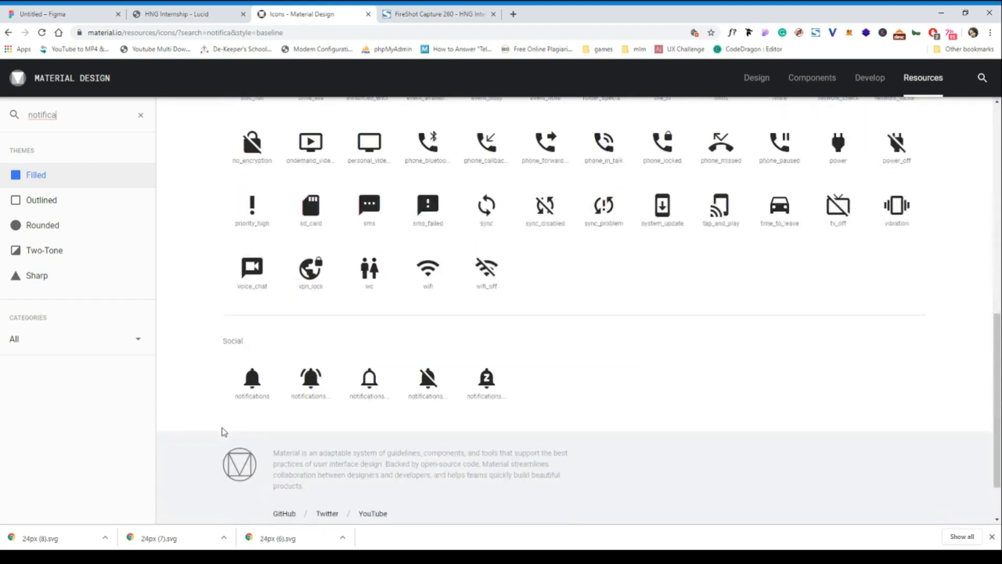
{"action": "left_click", "coordinate": [260, 392]}
{"action": "left_click", "coordinate": [130, 510]}
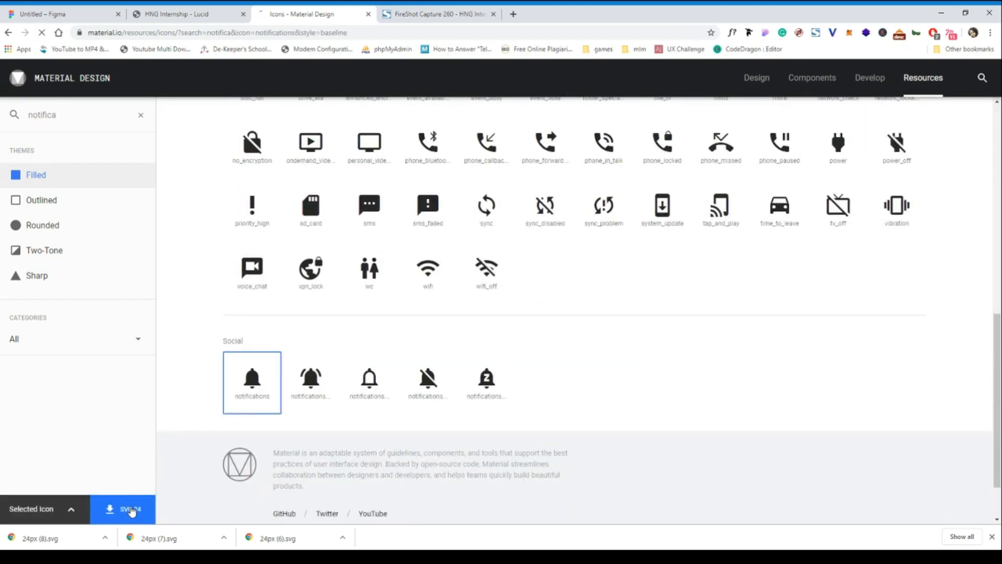
Filter the icons by "home" and download the home icon from the Action group as SVG 24.
{"action": "left_click_drag", "start_coordinate": [87, 116], "coordinate": [17, 120]}
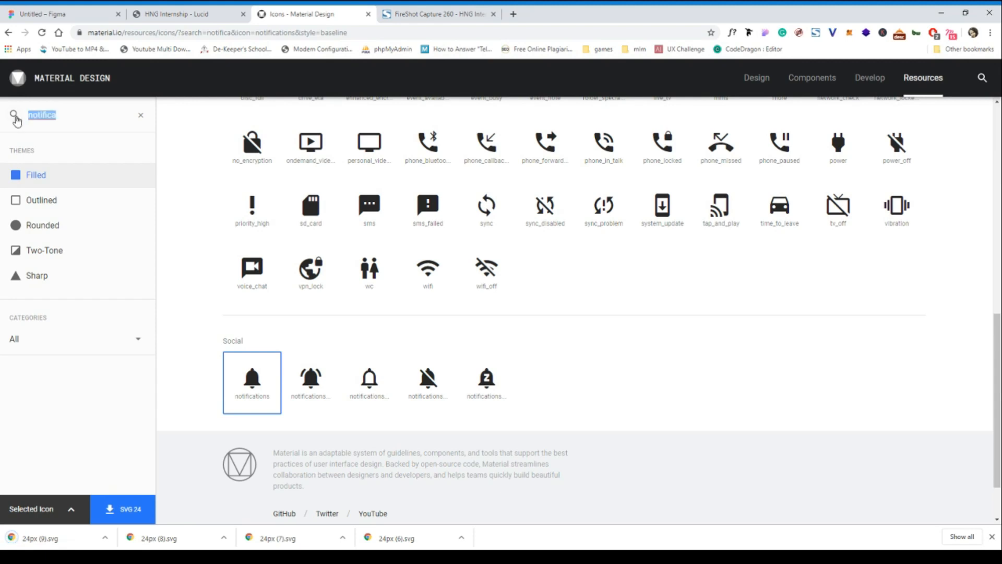
{"action": "type", "text": "hom"}
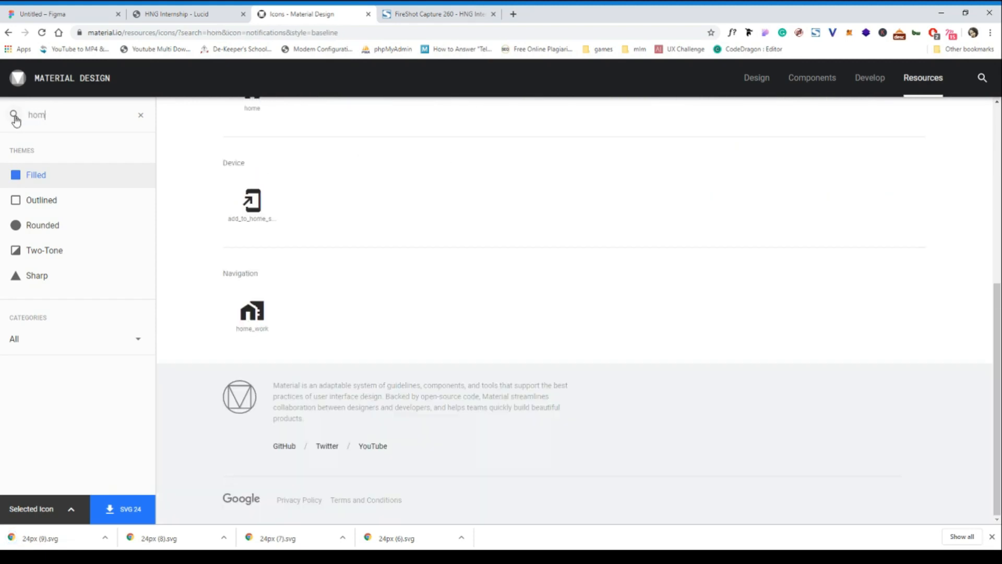
{"action": "type", "text": "e"}
{"action": "scroll", "coordinate": [191, 189], "scroll_direction": "up", "scroll_amount": 6}
{"action": "left_click", "coordinate": [253, 423]}
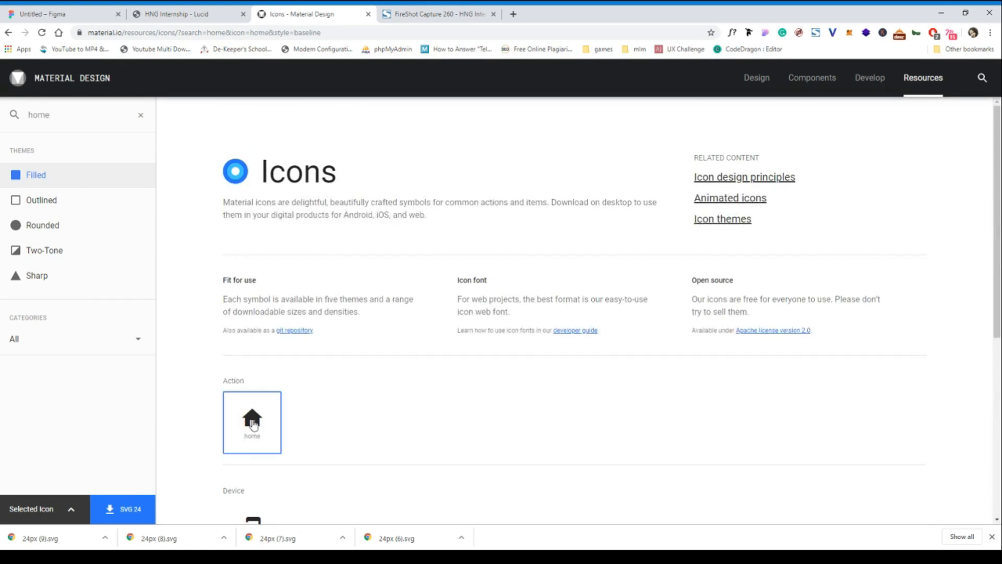
{"action": "left_click", "coordinate": [125, 510]}
Switch to the Figma design and place the downloaded arrow, bell and home SVGs in the page header.
{"action": "left_click", "coordinate": [75, 20]}
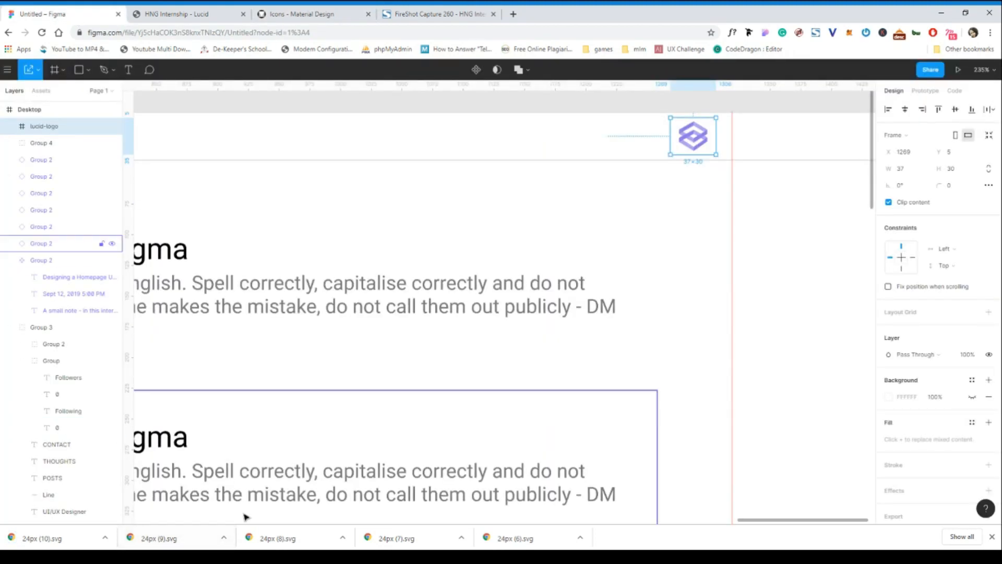
{"action": "left_click_drag", "start_coordinate": [289, 538], "coordinate": [612, 134]}
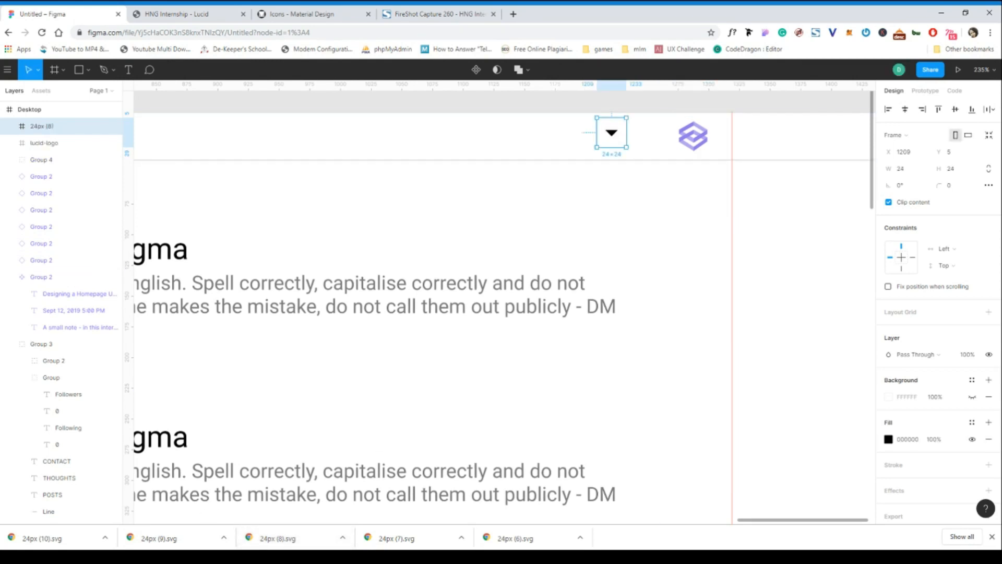
{"action": "left_click_drag", "start_coordinate": [157, 537], "coordinate": [557, 140]}
{"action": "left_click_drag", "start_coordinate": [57, 538], "coordinate": [488, 135]}
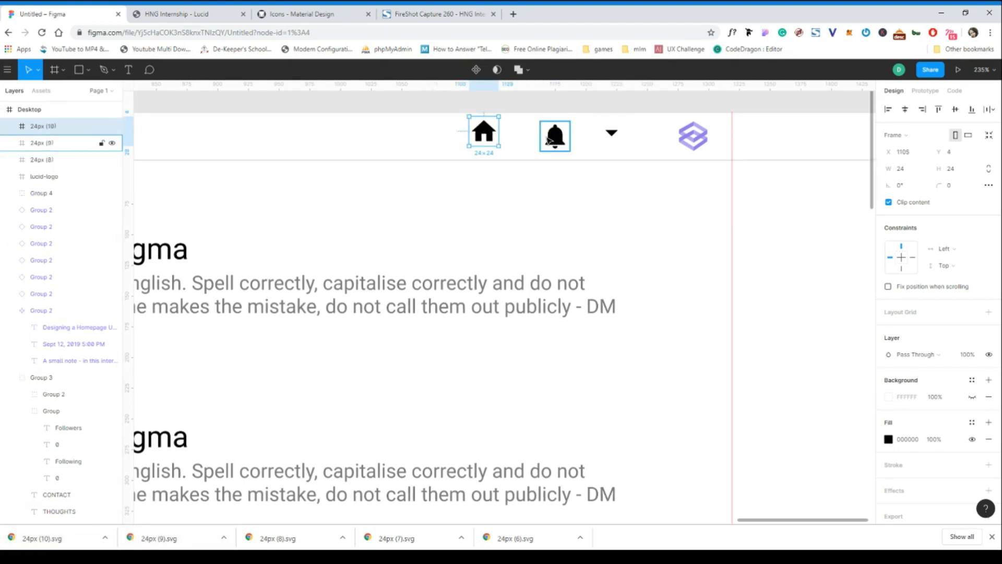
Line up the header icons at Y 8, with the arrow at X 1299, the bell at X 1239 and the home icon at X 1202.
{"action": "left_click", "coordinate": [610, 133]}
{"action": "left_click_drag", "start_coordinate": [612, 134], "coordinate": [722, 137]}
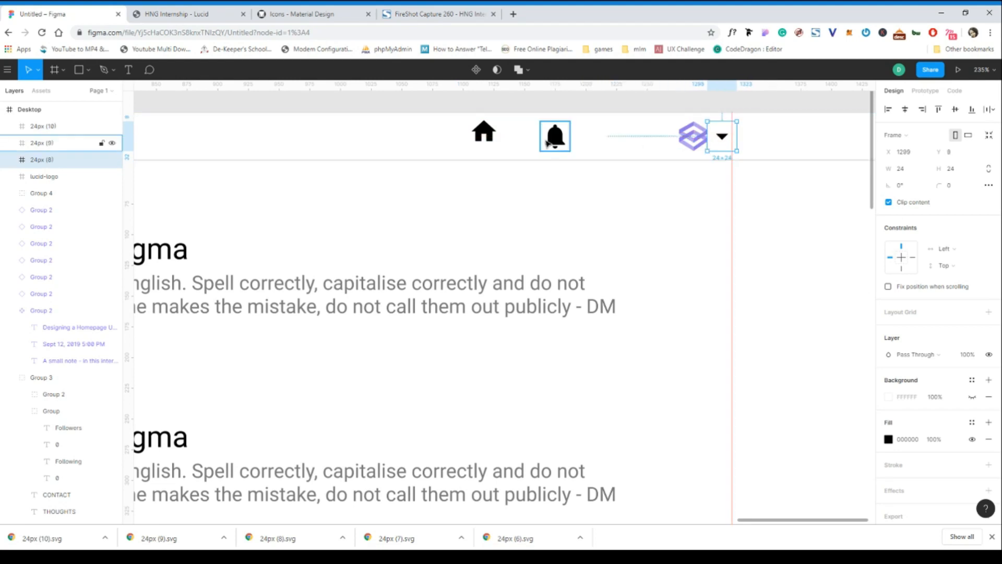
{"action": "left_click", "coordinate": [567, 146]}
{"action": "left_click_drag", "start_coordinate": [566, 147], "coordinate": [666, 154]}
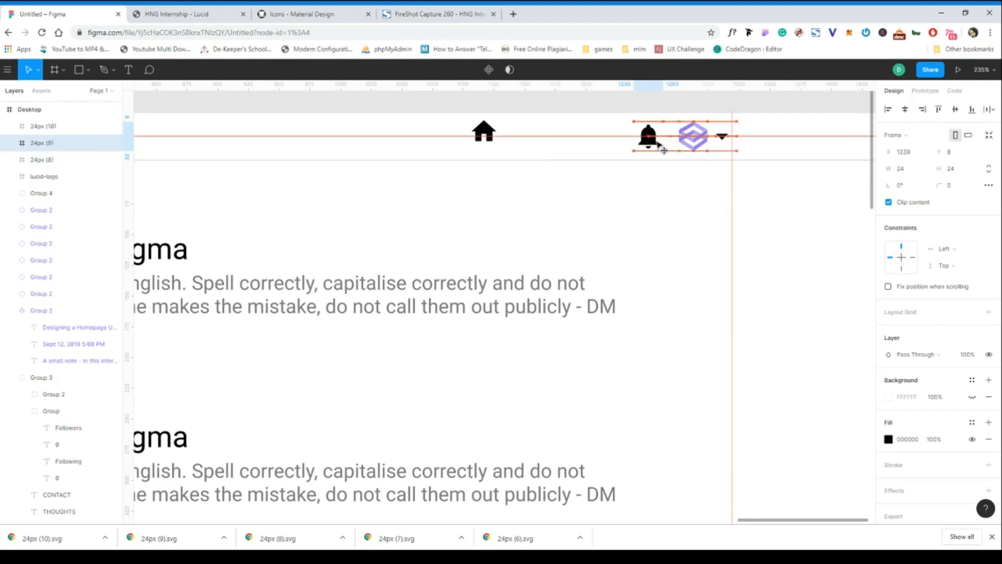
{"action": "left_click", "coordinate": [483, 133]}
{"action": "left_click_drag", "start_coordinate": [483, 133], "coordinate": [600, 135]}
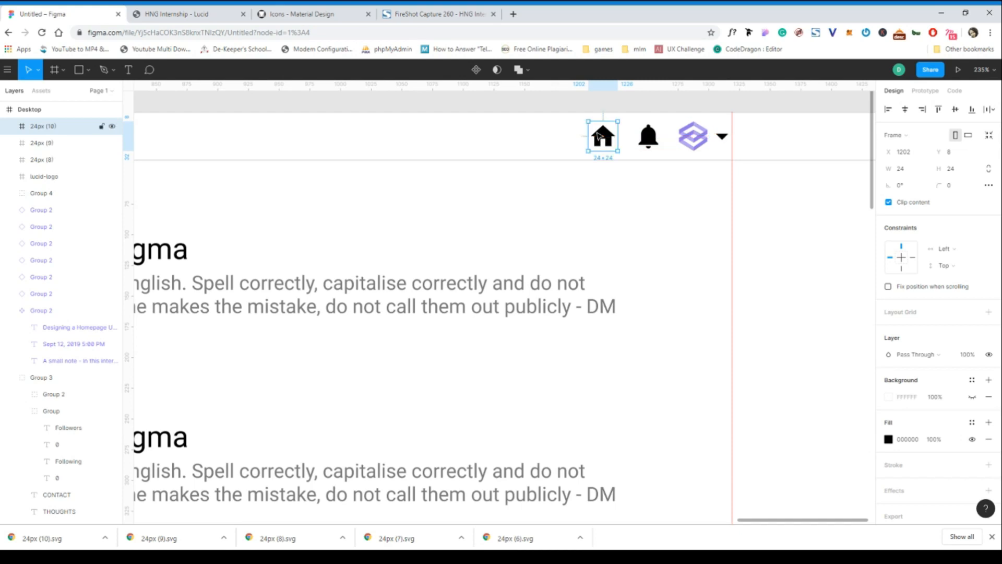
Recolour the header's home and bell icons with the purple fill copied from a vector in lucid-logo.
{"action": "left_click", "coordinate": [472, 305]}
{"action": "left_click", "coordinate": [492, 313]}
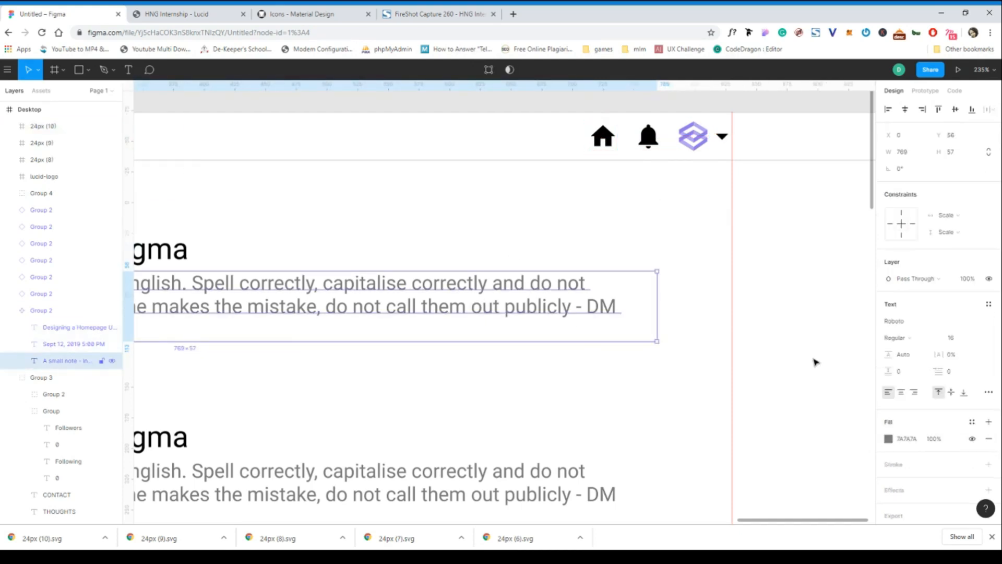
{"action": "key", "text": "Escape"}
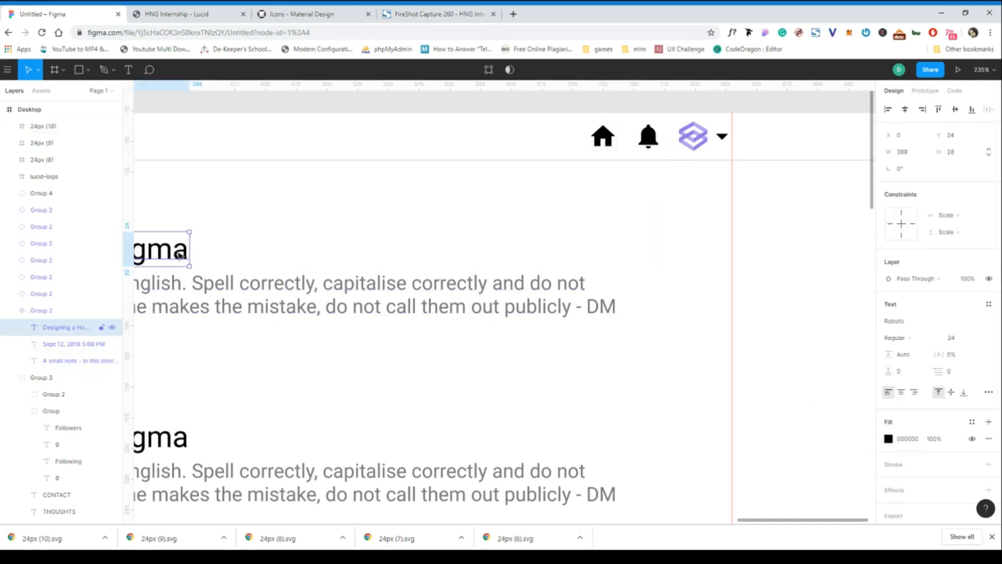
{"action": "left_click", "coordinate": [603, 137]}
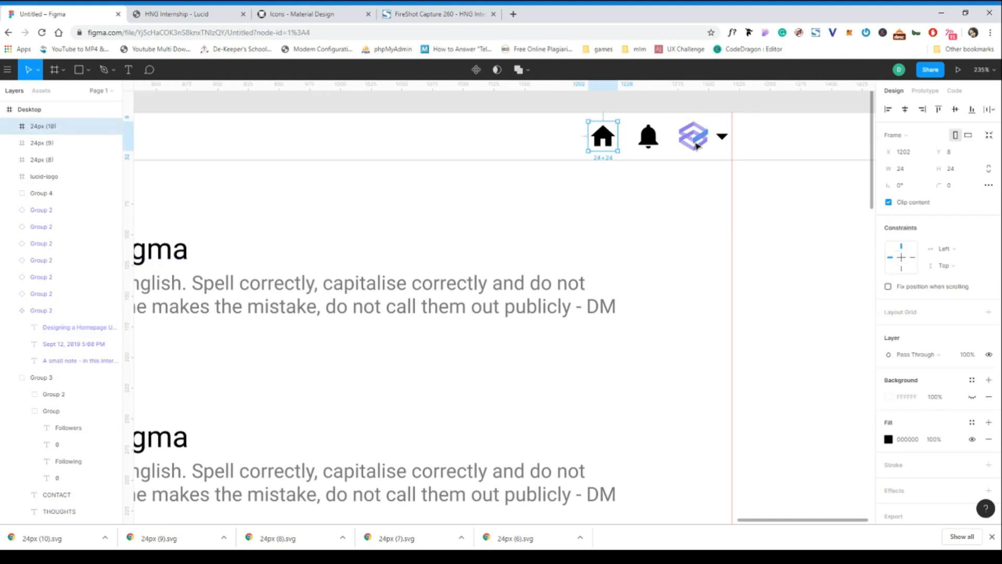
{"action": "double_click", "coordinate": [694, 142]}
{"action": "left_click", "coordinate": [912, 321]}
{"action": "left_click", "coordinate": [910, 324]}
{"action": "key", "text": "ctrl+c"}
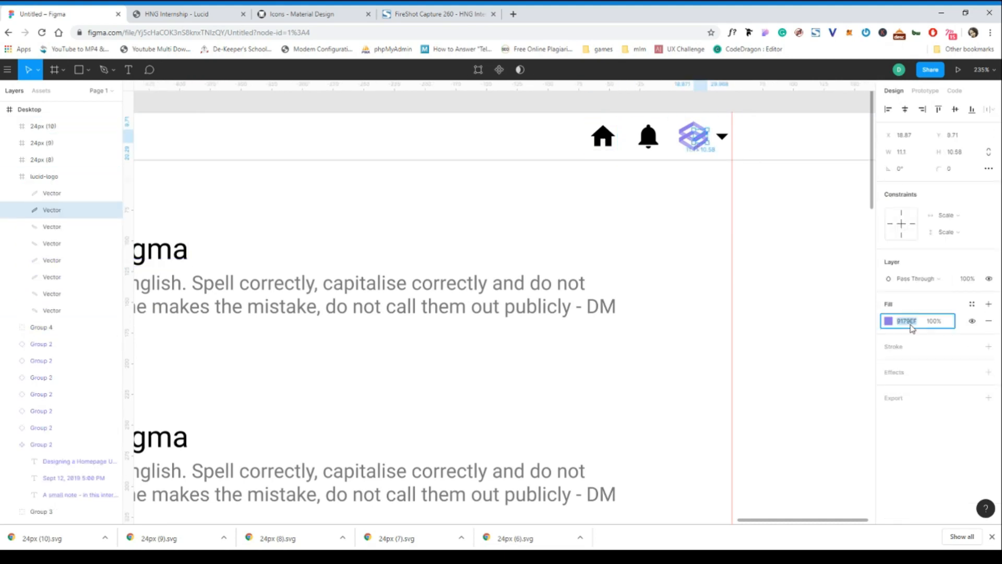
{"action": "left_click", "coordinate": [603, 137]}
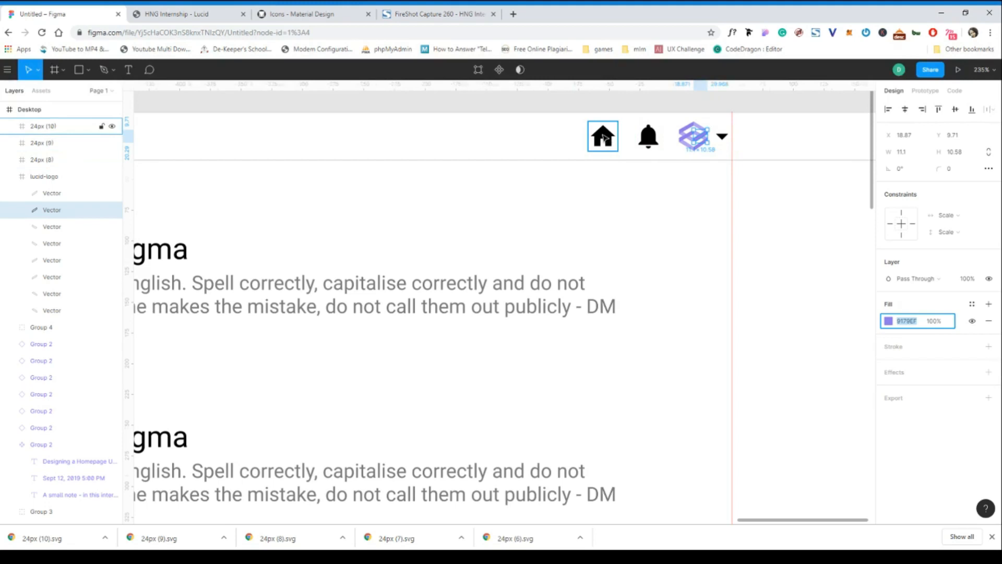
{"action": "left_click", "coordinate": [657, 141], "text": "shift"}
{"action": "left_click", "coordinate": [904, 456]}
{"action": "key", "text": "ctrl+v"}
{"action": "left_click", "coordinate": [664, 188]}
{"action": "left_click", "coordinate": [653, 142]}
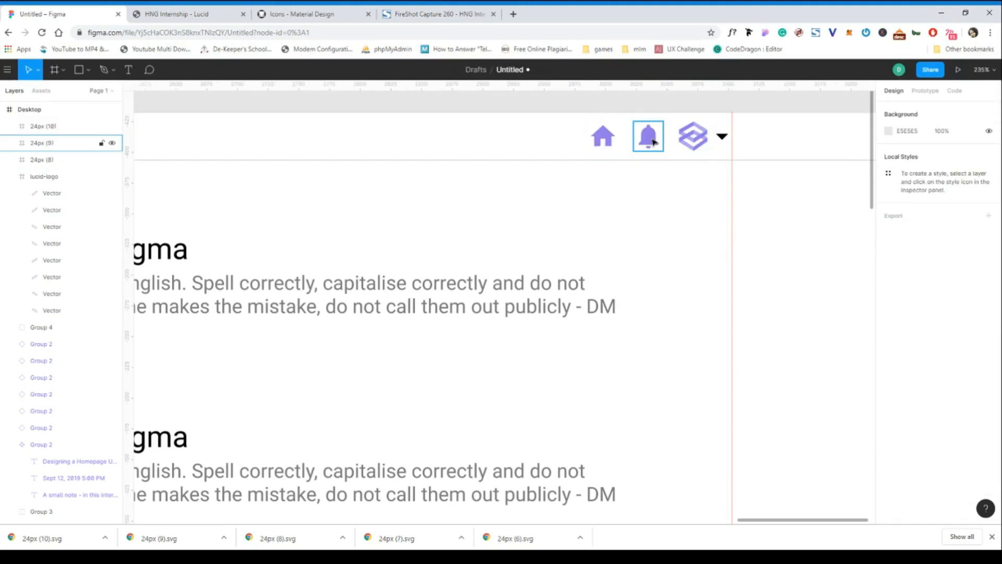
Scale the lucid-logo frame proportionally to 29.6 × 24 and position it at X 1273, Y 8 between the bell and arrow.
{"action": "left_click", "coordinate": [689, 152]}
{"action": "key", "text": "k"}
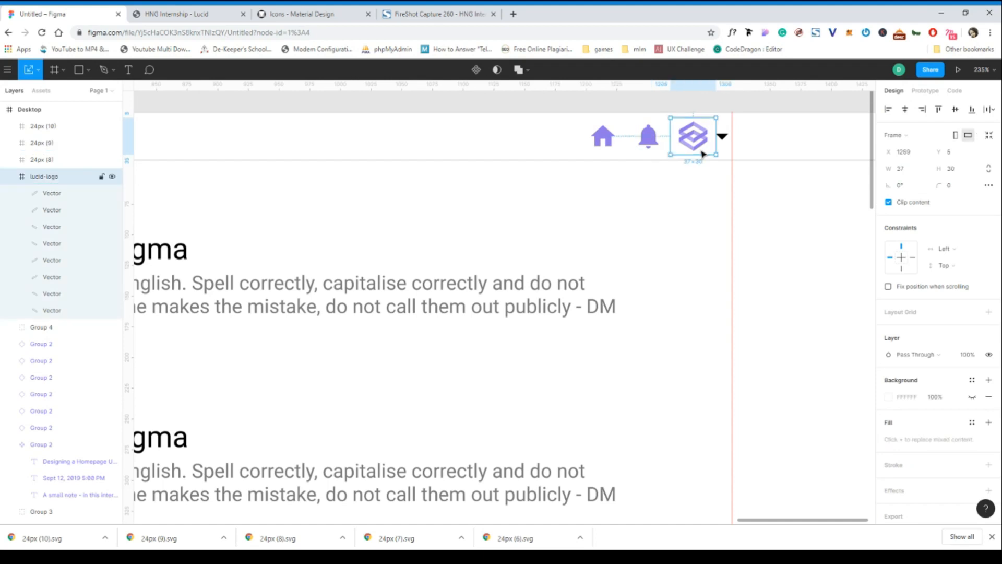
{"action": "left_click_drag", "start_coordinate": [693, 118], "coordinate": [698, 138]}
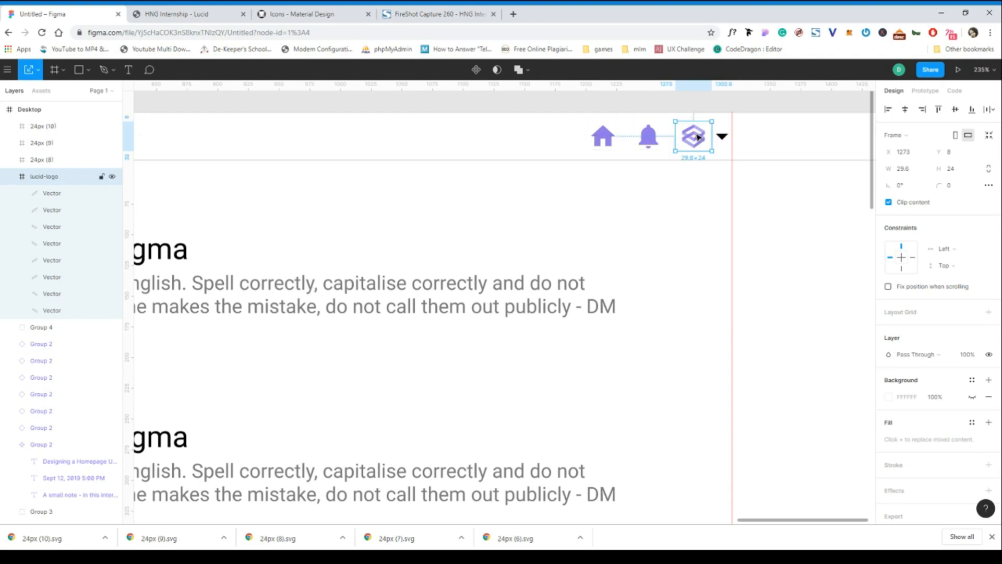
Set the "Designing a Homepage Using Figma" title's fill to 212529, copied from the sidebar's POSTS text.
{"action": "double_click", "coordinate": [722, 137]}
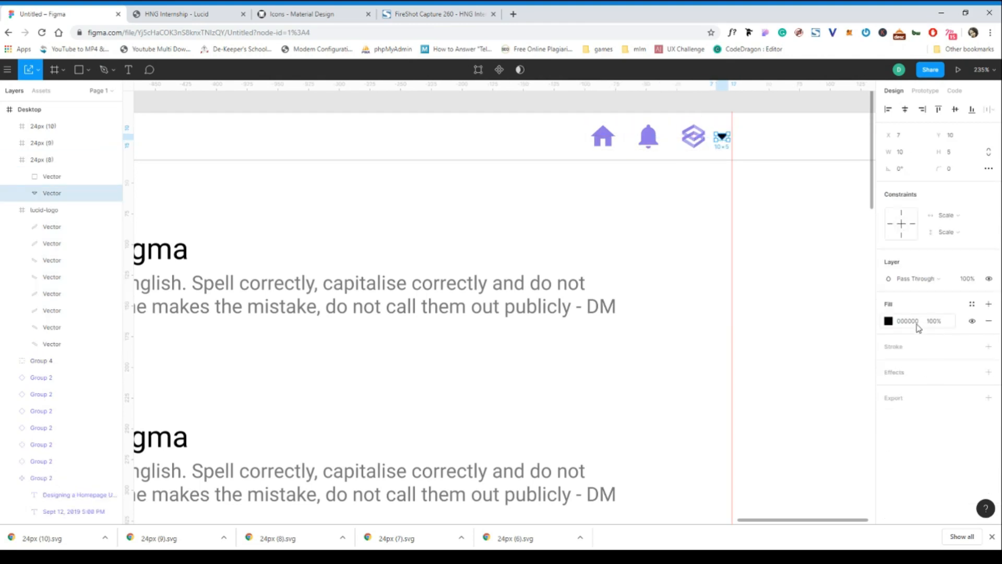
{"action": "double_click", "coordinate": [186, 253]}
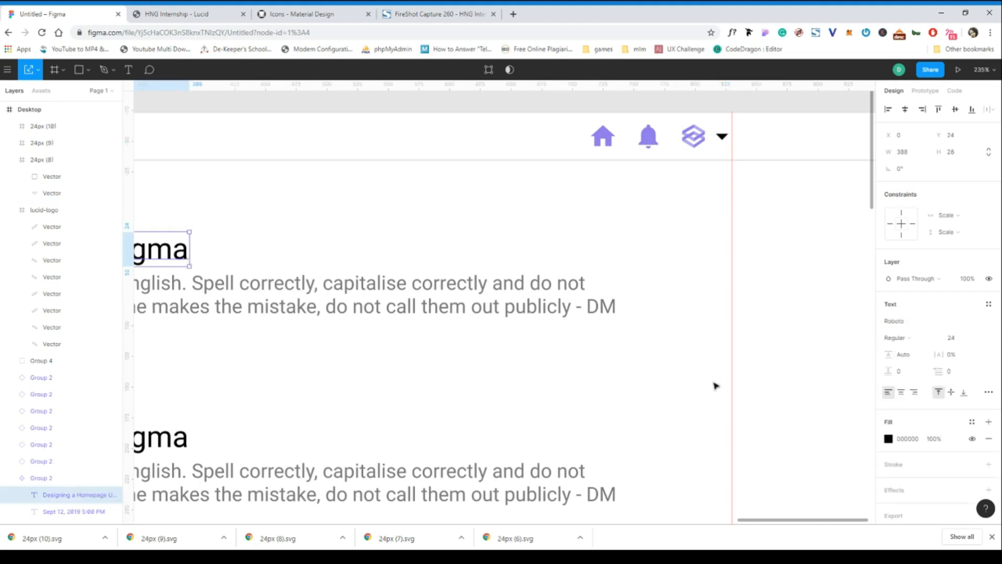
{"action": "scroll", "coordinate": [558, 403], "scroll_direction": "down", "scroll_amount": 5}
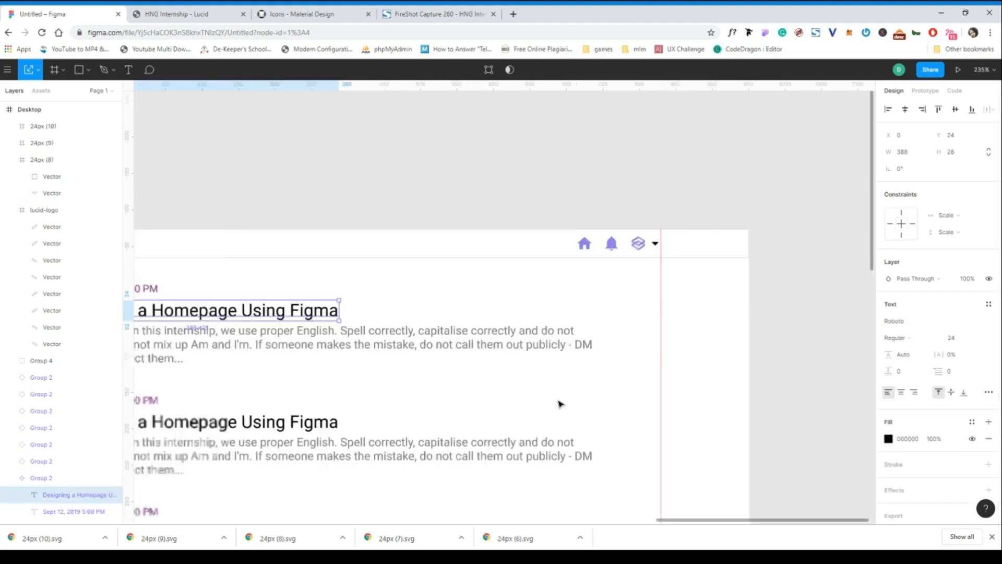
{"action": "scroll", "coordinate": [559, 403], "scroll_direction": "left", "scroll_amount": 5}
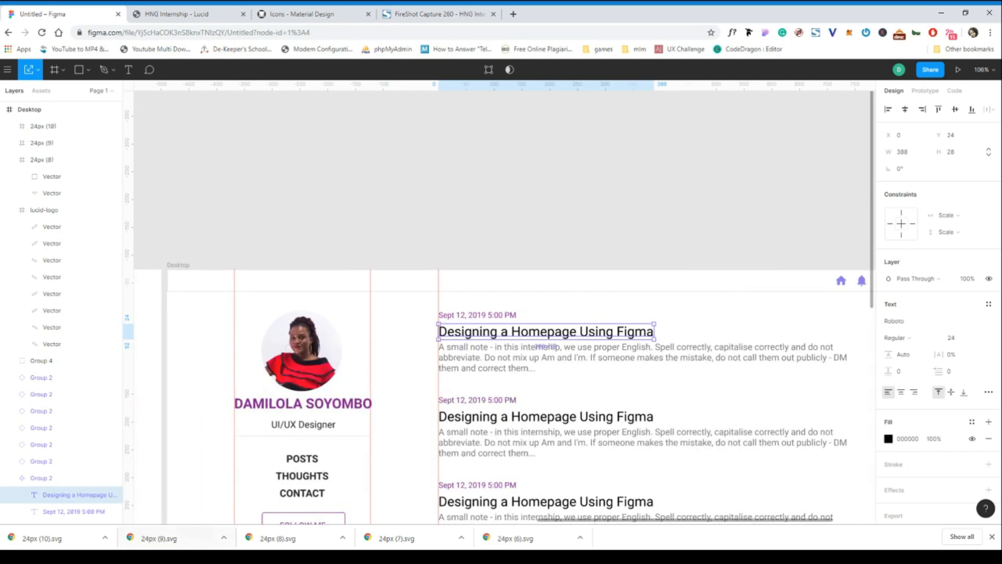
{"action": "left_click", "coordinate": [305, 463]}
{"action": "left_click", "coordinate": [907, 439]}
{"action": "key", "text": "ctrl+c"}
{"action": "left_click", "coordinate": [586, 331]}
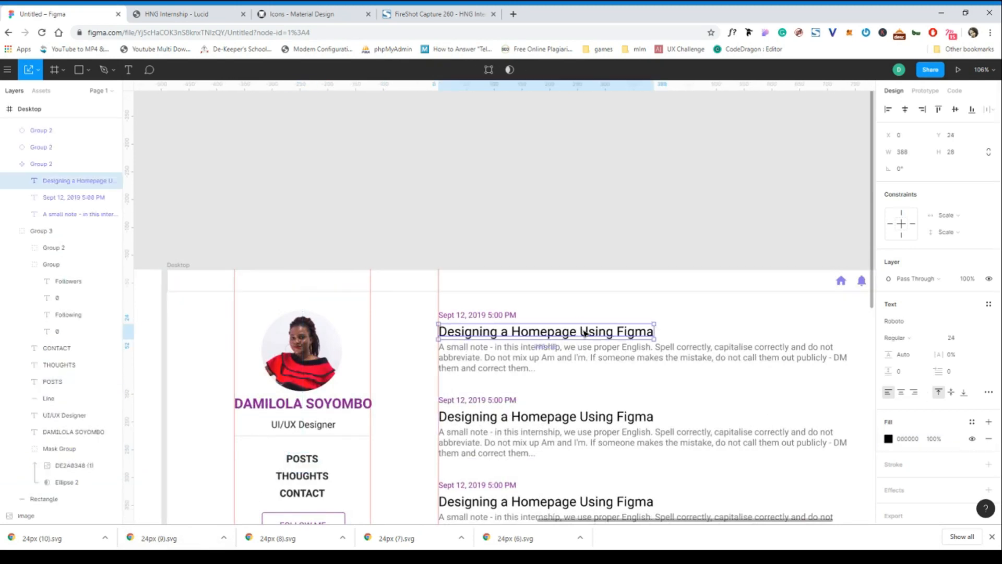
{"action": "left_click", "coordinate": [907, 438]}
{"action": "key", "text": "ctrl+v"}
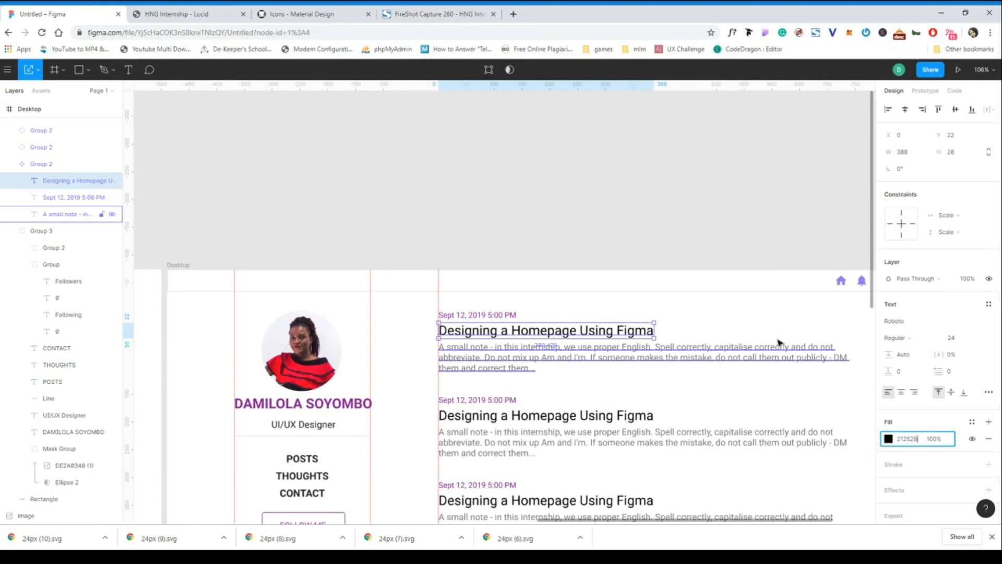
{"action": "scroll", "coordinate": [779, 343], "scroll_direction": "right", "scroll_amount": 3}
{"action": "scroll", "coordinate": [777, 341], "scroll_direction": "right", "scroll_amount": 6}
{"action": "scroll", "coordinate": [673, 275], "scroll_direction": "up", "scroll_amount": 5, "text": "ctrl"}
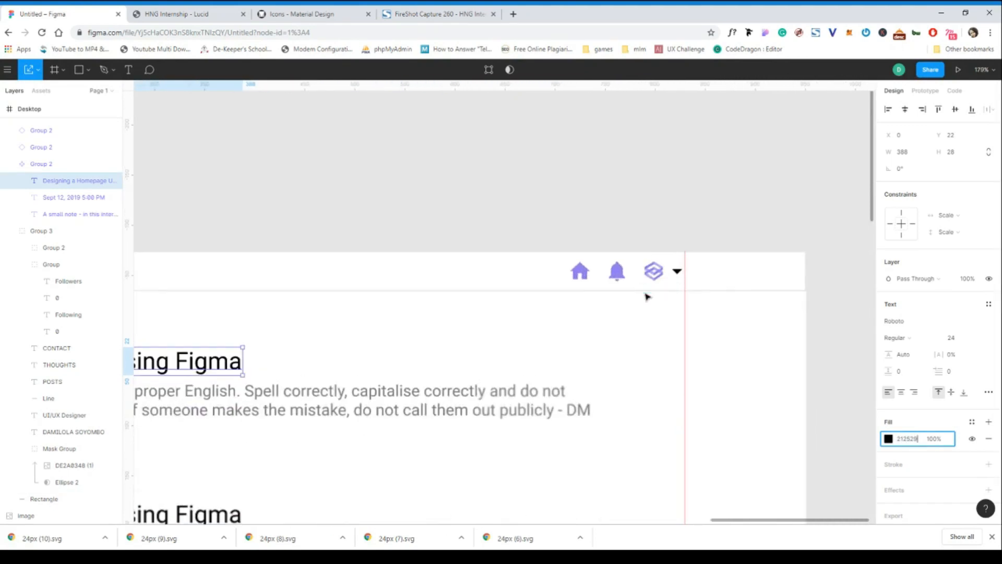
Set the fill of the header's dropdown arrow to 212529.
{"action": "left_click", "coordinate": [677, 272]}
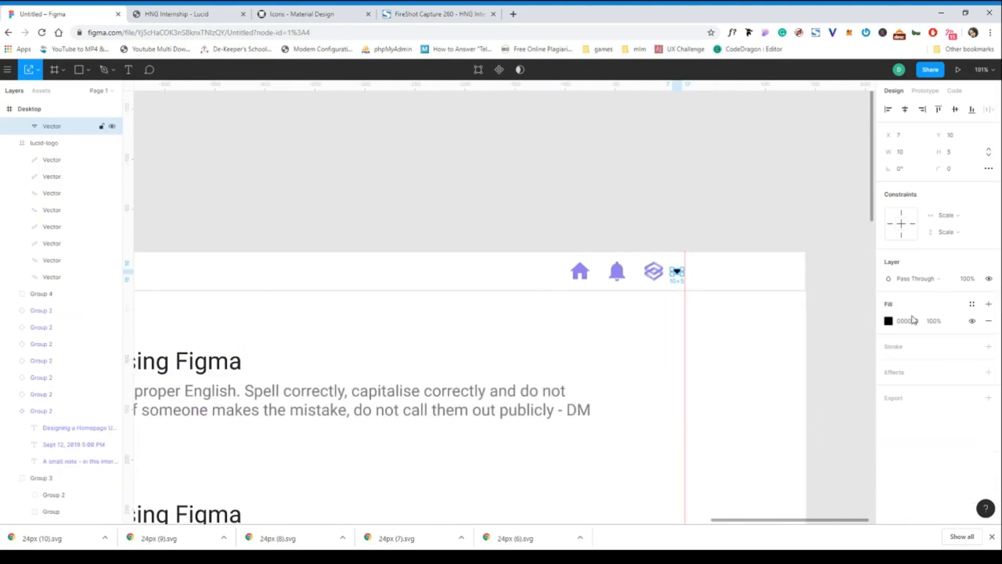
{"action": "left_click", "coordinate": [687, 220]}
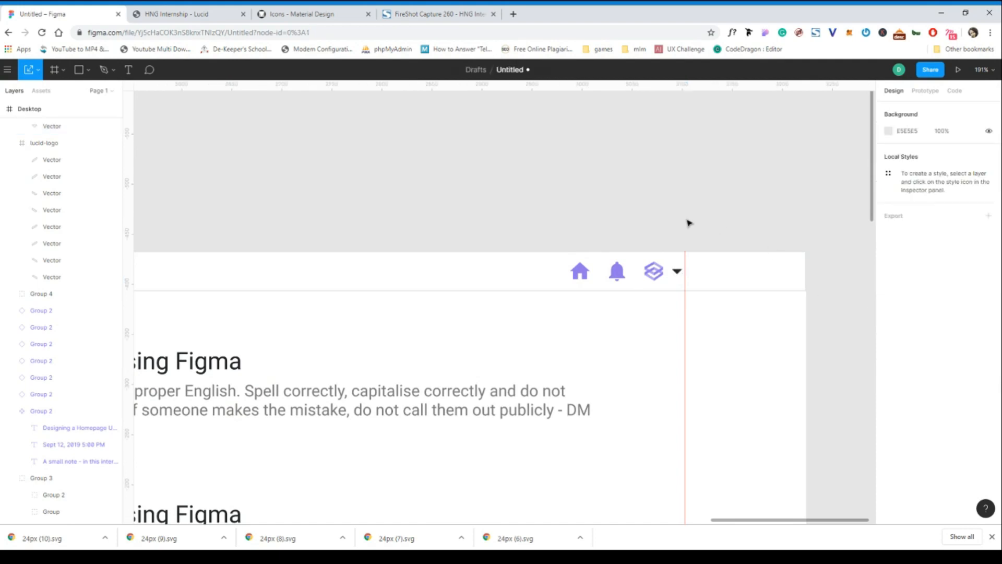
Group the dropdown arrow with the lucid-logo and move the group to X 1269 so it ends at the vertical guide.
{"action": "left_click", "coordinate": [673, 272]}
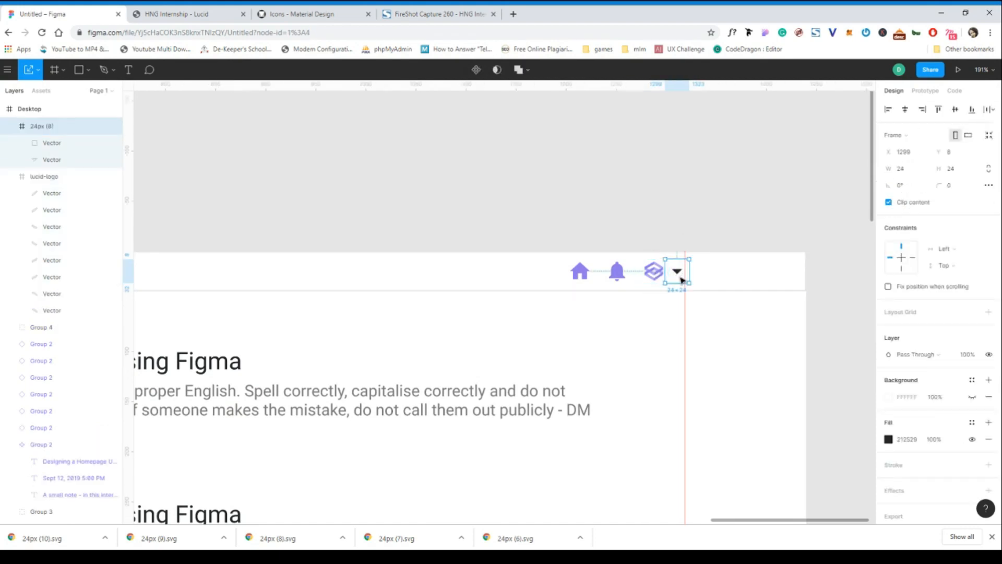
{"action": "left_click", "coordinate": [658, 277], "text": "shift"}
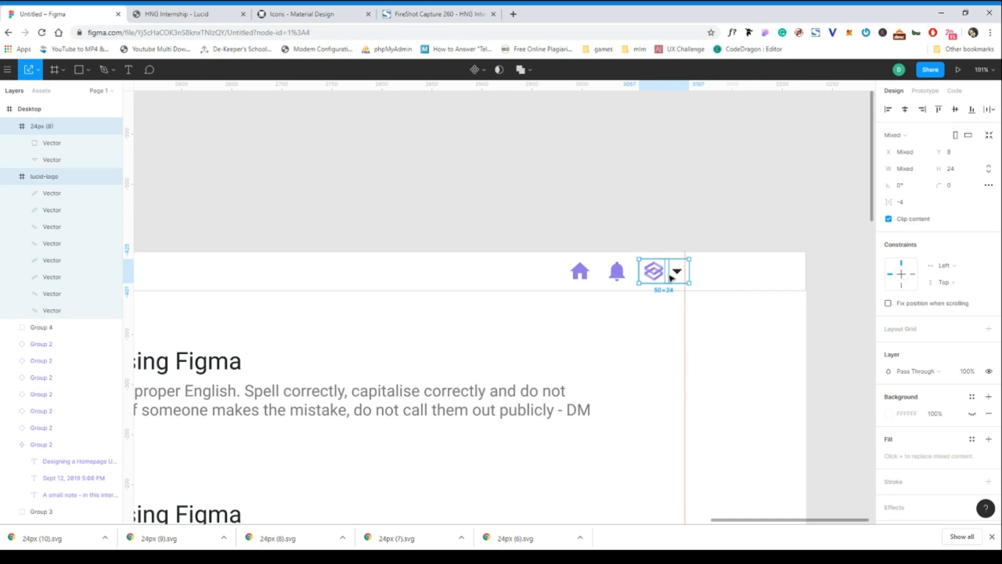
{"action": "key", "text": "ctrl+g"}
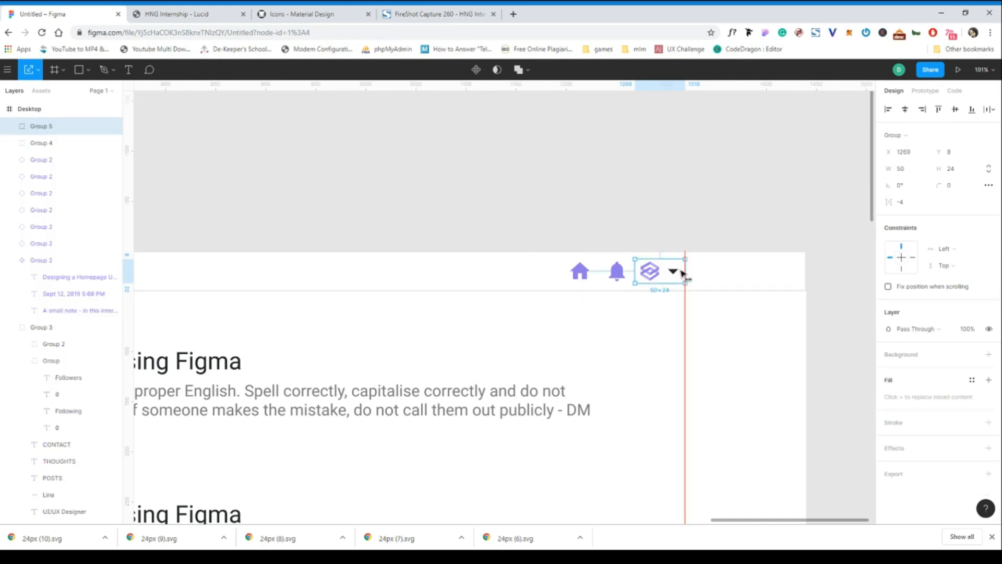
Shift the header's bell and home icons together, placing the bell at X 1234 and the home icon at X 1197.
{"action": "left_click", "coordinate": [616, 273]}
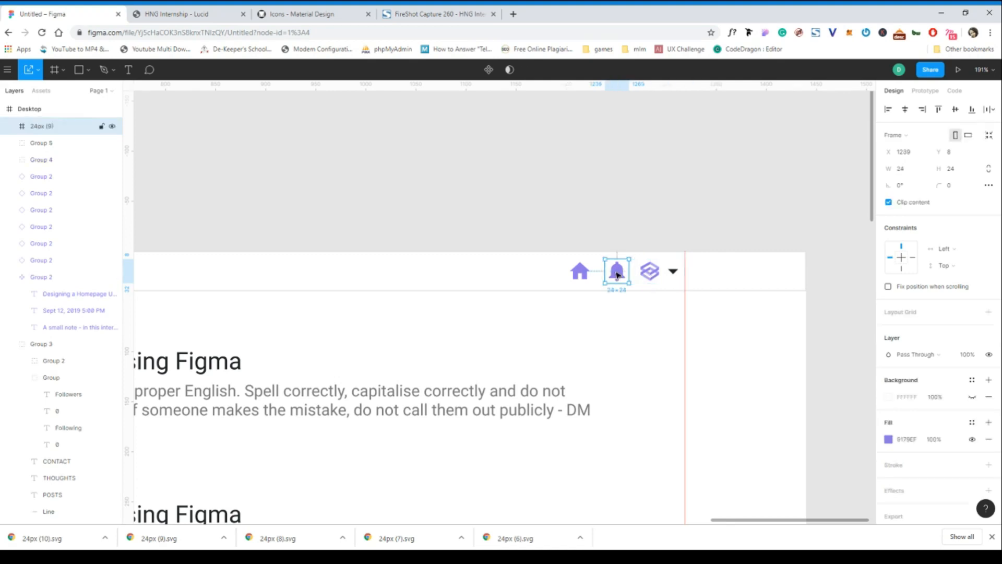
{"action": "left_click", "coordinate": [581, 275], "text": "shift"}
{"action": "left_click_drag", "start_coordinate": [616, 277], "coordinate": [609, 275]}
{"action": "left_click", "coordinate": [633, 194]}
Group the home icon, bell icon and logo-with-arrow group into one header icon group.
{"action": "left_click", "coordinate": [611, 271]}
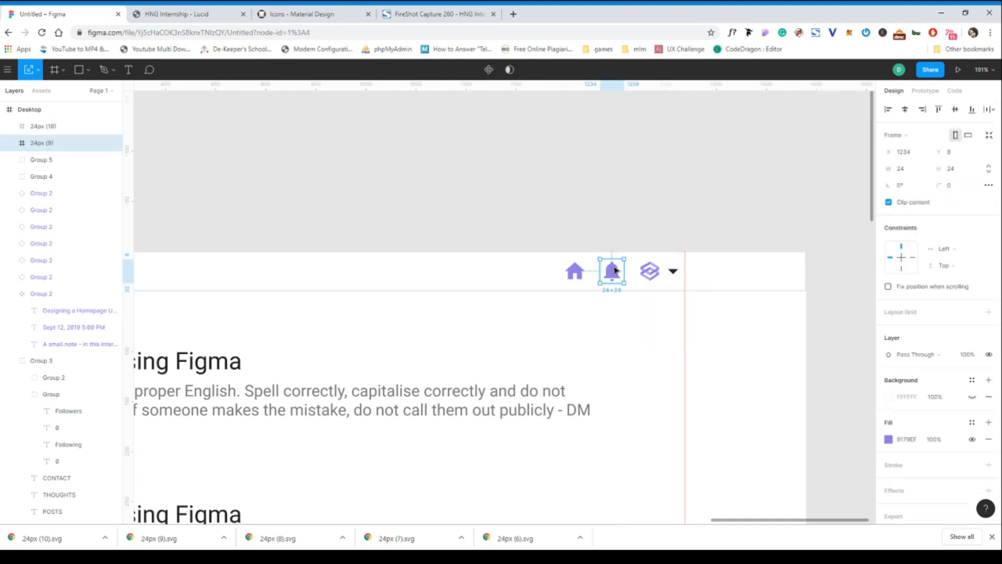
{"action": "left_click", "coordinate": [576, 274], "text": "shift"}
{"action": "left_click", "coordinate": [653, 276], "text": "shift"}
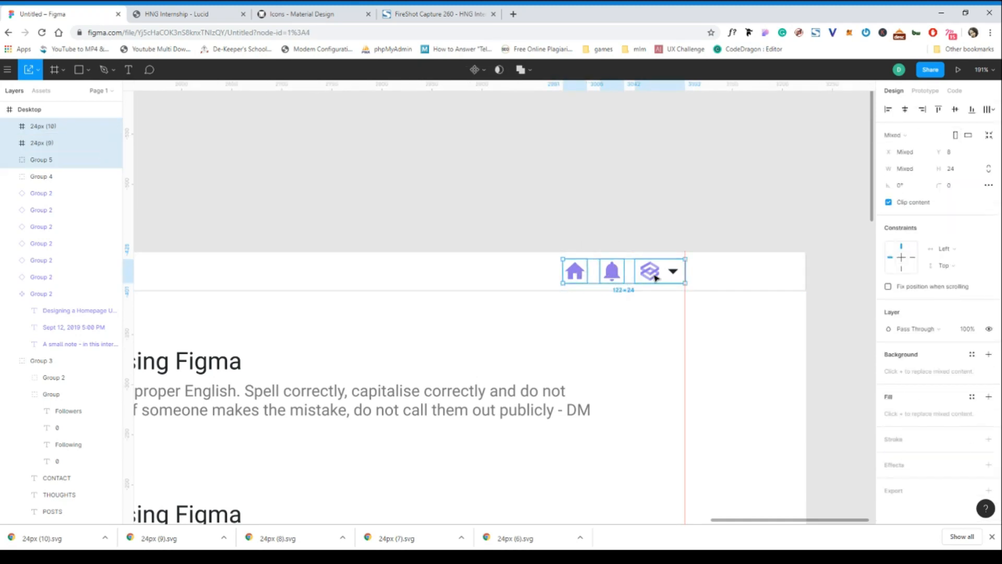
{"action": "key", "text": "ctrl+g"}
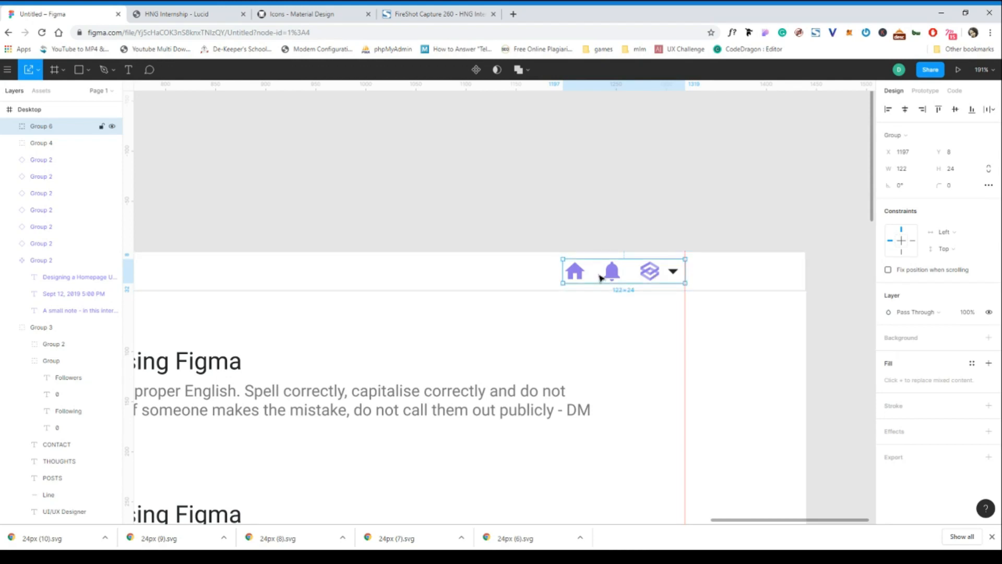
Hide the stroke of the 1440 × 40 header rectangle.
{"action": "scroll", "coordinate": [600, 276], "scroll_direction": "down", "scroll_amount": 3}
{"action": "left_click", "coordinate": [550, 274]}
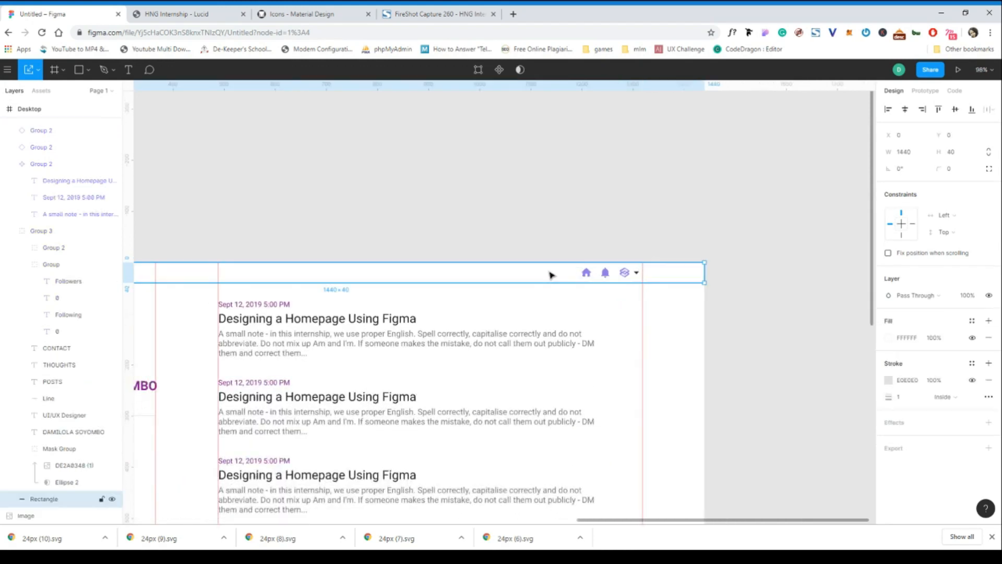
{"action": "left_click", "coordinate": [972, 381]}
{"action": "scroll", "coordinate": [530, 395], "scroll_direction": "left", "scroll_amount": 2}
{"action": "scroll", "coordinate": [501, 339], "scroll_direction": "down", "scroll_amount": 1}
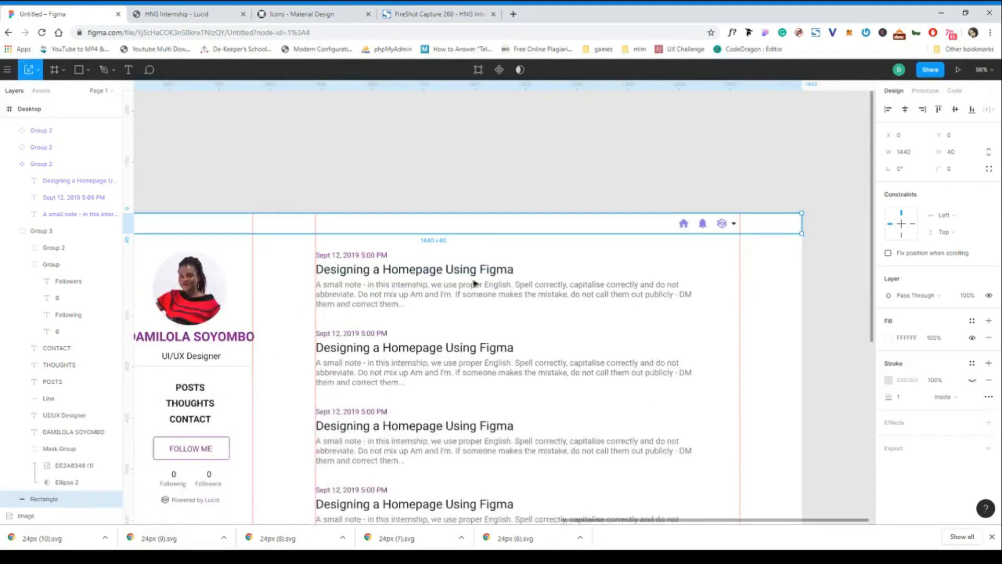
{"action": "left_click", "coordinate": [468, 199]}
Hide the rulers and guides to show the Desktop frame without overlays.
{"action": "scroll", "coordinate": [469, 200], "scroll_direction": "down", "scroll_amount": 5}
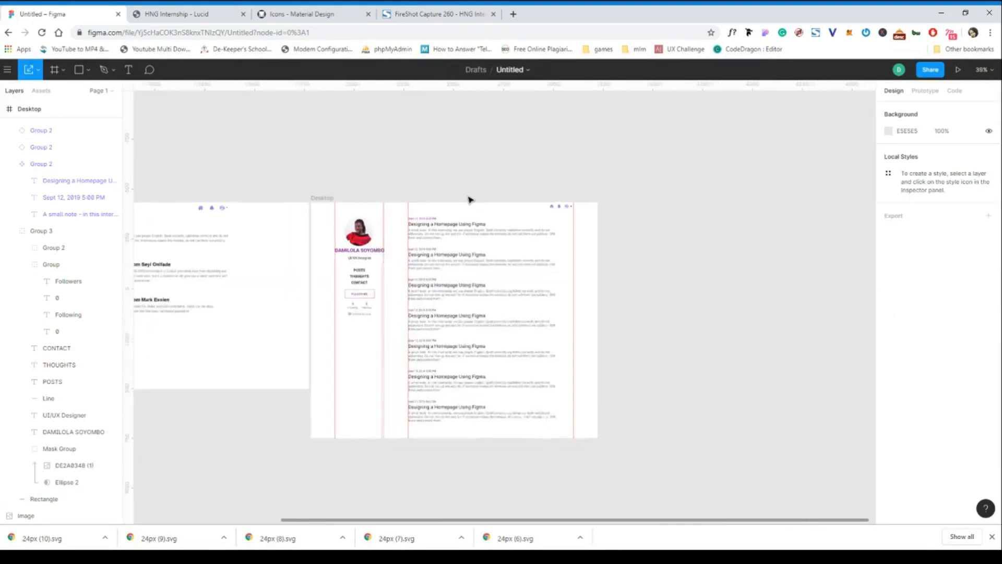
{"action": "scroll", "coordinate": [468, 199], "scroll_direction": "left", "scroll_amount": 3}
{"action": "scroll", "coordinate": [468, 199], "scroll_direction": "up", "scroll_amount": 3}
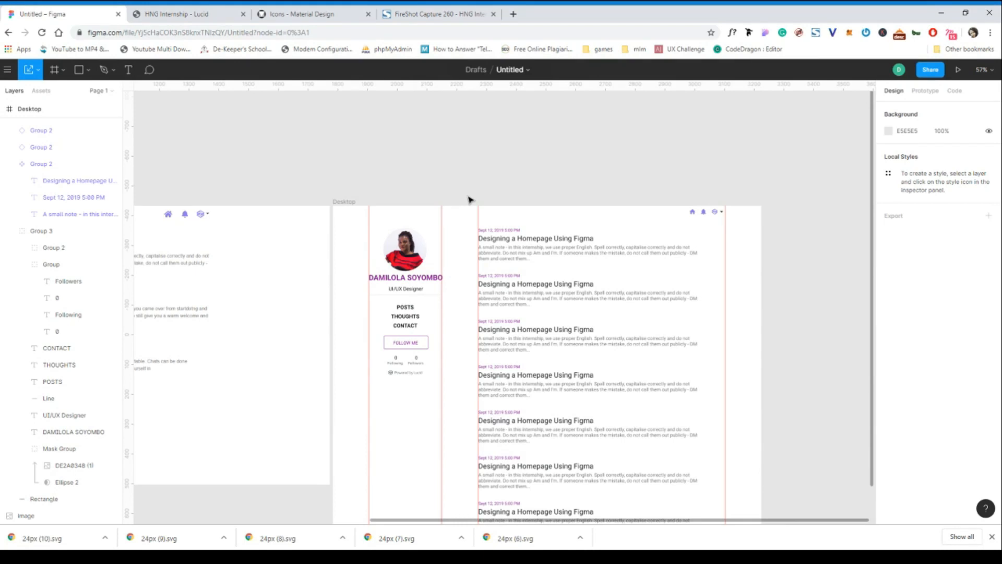
{"action": "key", "text": "shift+r"}
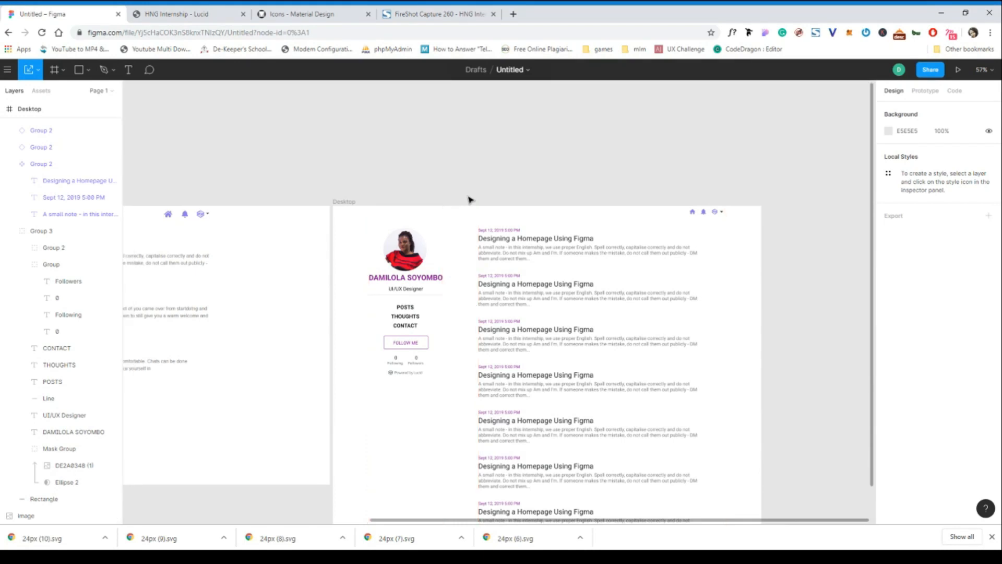
Examine the whole homepage layout, including the header icons, profile sidebar and list of posts.
{"action": "scroll", "coordinate": [469, 200], "scroll_direction": "down", "scroll_amount": 1}
{"action": "scroll", "coordinate": [469, 199], "scroll_direction": "right", "scroll_amount": 2}
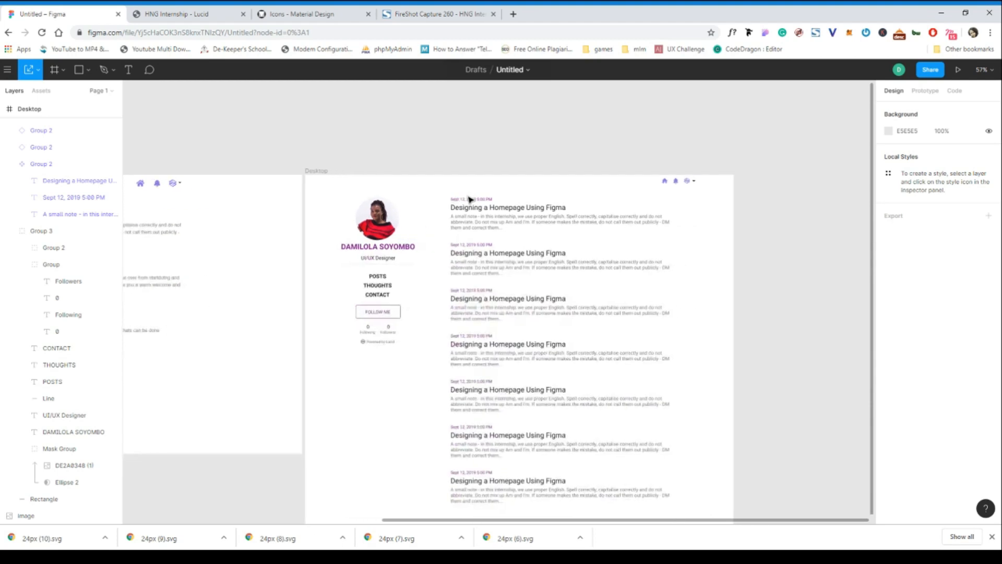
{"action": "scroll", "coordinate": [469, 199], "scroll_direction": "down", "scroll_amount": 1}
{"action": "scroll", "coordinate": [468, 199], "scroll_direction": "down", "scroll_amount": 1}
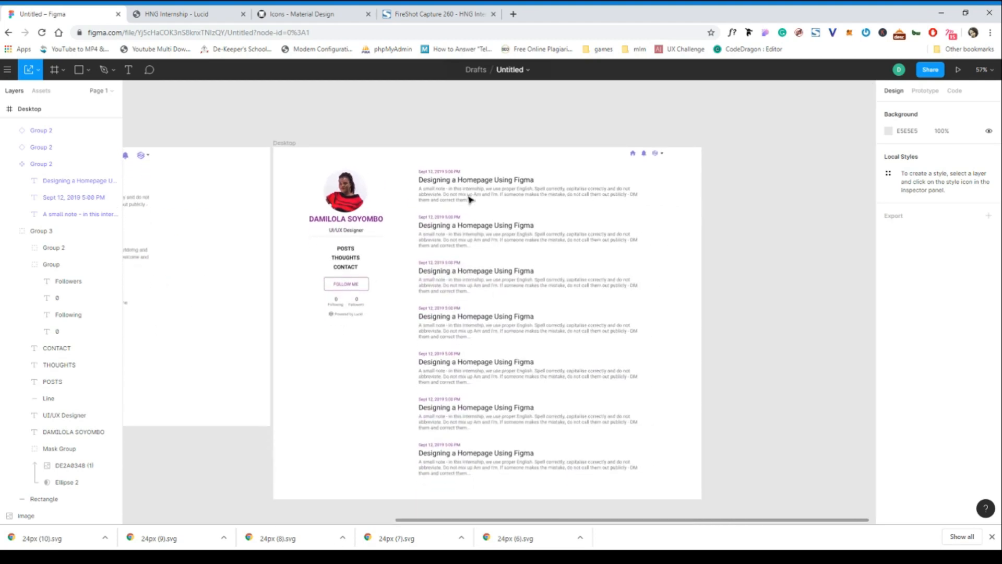
{"action": "scroll", "coordinate": [469, 200], "scroll_direction": "right", "scroll_amount": 2}
{"action": "scroll", "coordinate": [469, 199], "scroll_direction": "right", "scroll_amount": 1}
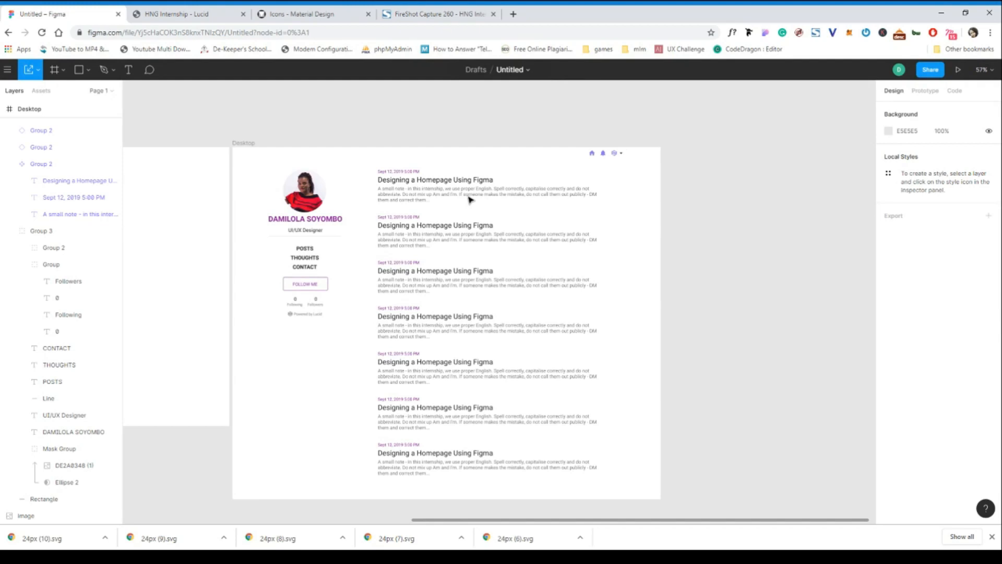
{"action": "scroll", "coordinate": [469, 200], "scroll_direction": "down", "scroll_amount": 1}
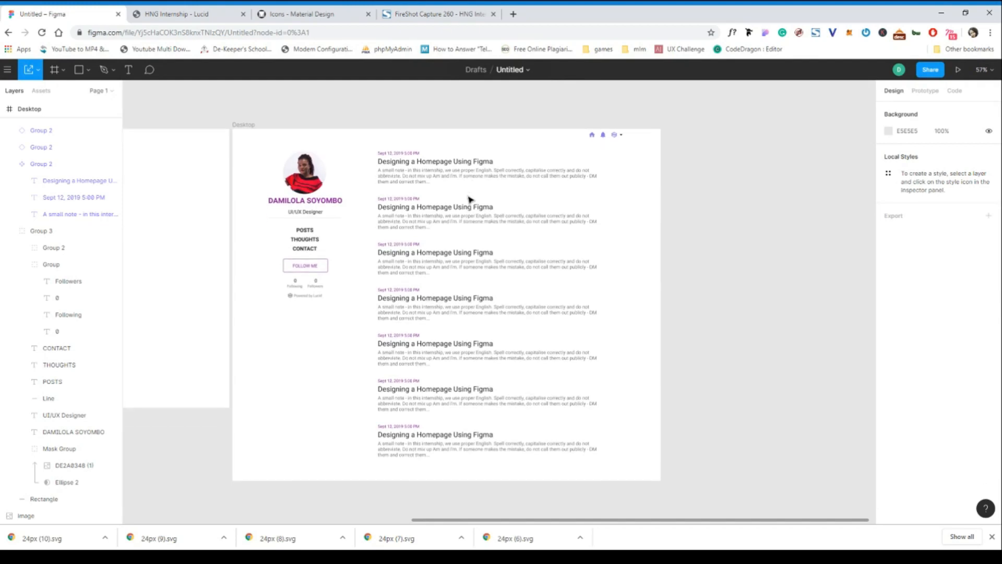
{"action": "scroll", "coordinate": [469, 200], "scroll_direction": "down", "scroll_amount": 3}
{"action": "scroll", "coordinate": [468, 199], "scroll_direction": "up", "scroll_amount": 4}
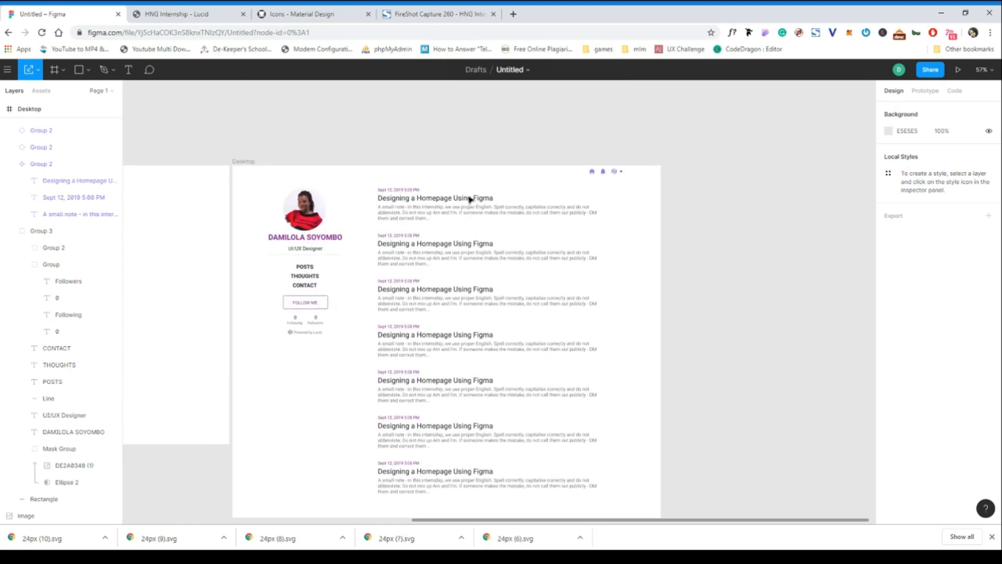
{"action": "scroll", "coordinate": [469, 200], "scroll_direction": "down", "scroll_amount": 1}
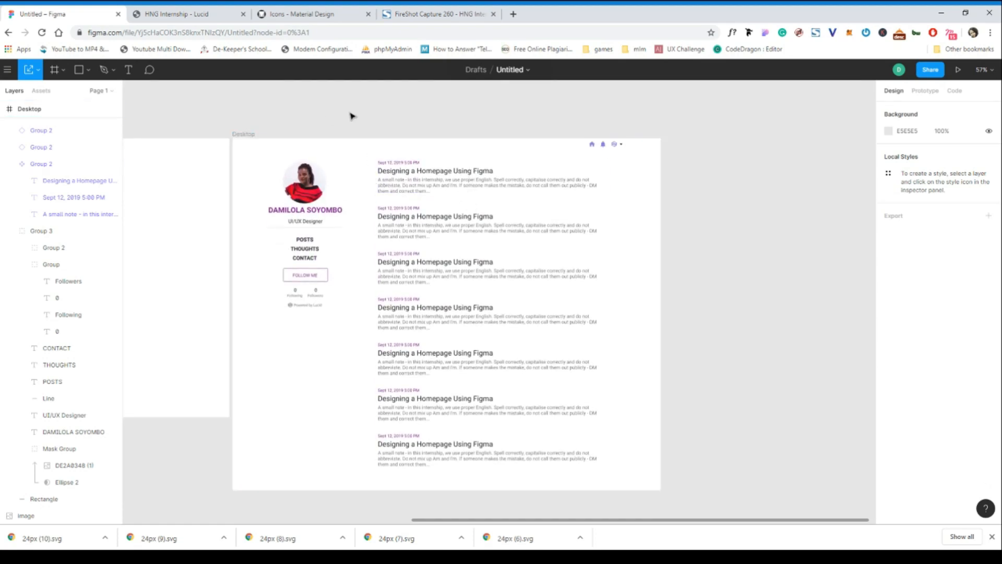
{"action": "scroll", "coordinate": [351, 115], "scroll_direction": "right", "scroll_amount": 2}
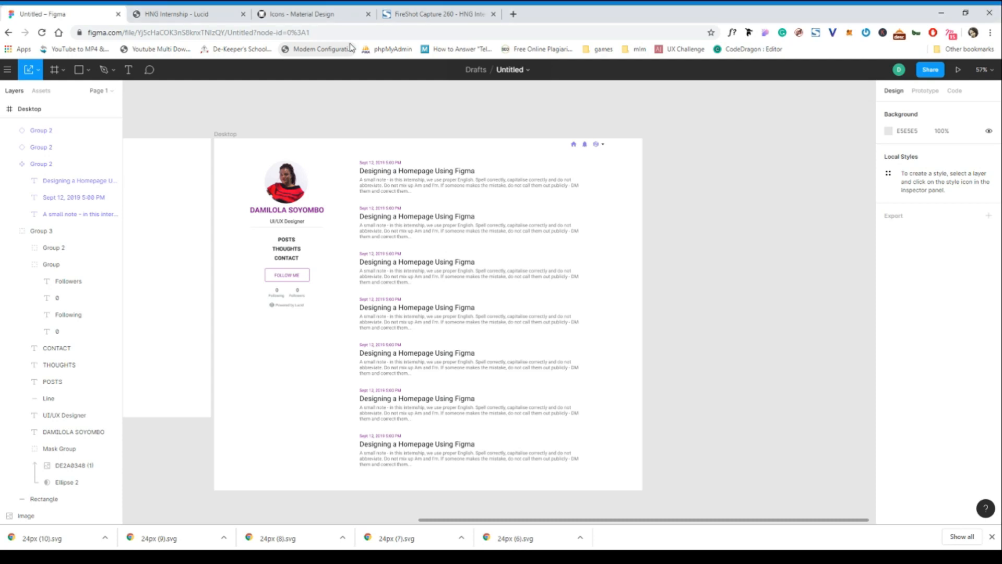
Rename the Desktop frame as dami_lucidblog.
{"action": "left_click", "coordinate": [233, 137]}
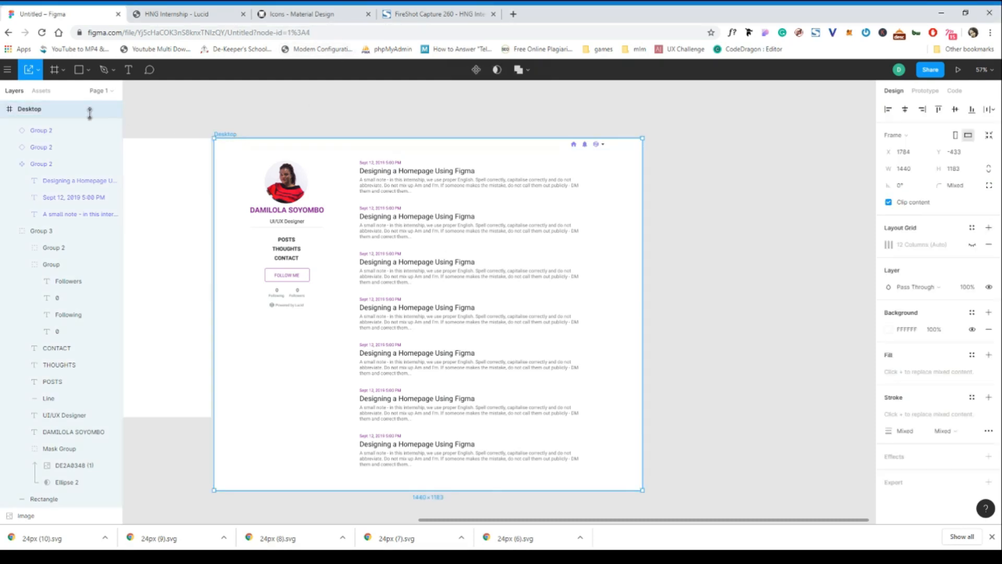
{"action": "double_click", "coordinate": [41, 111]}
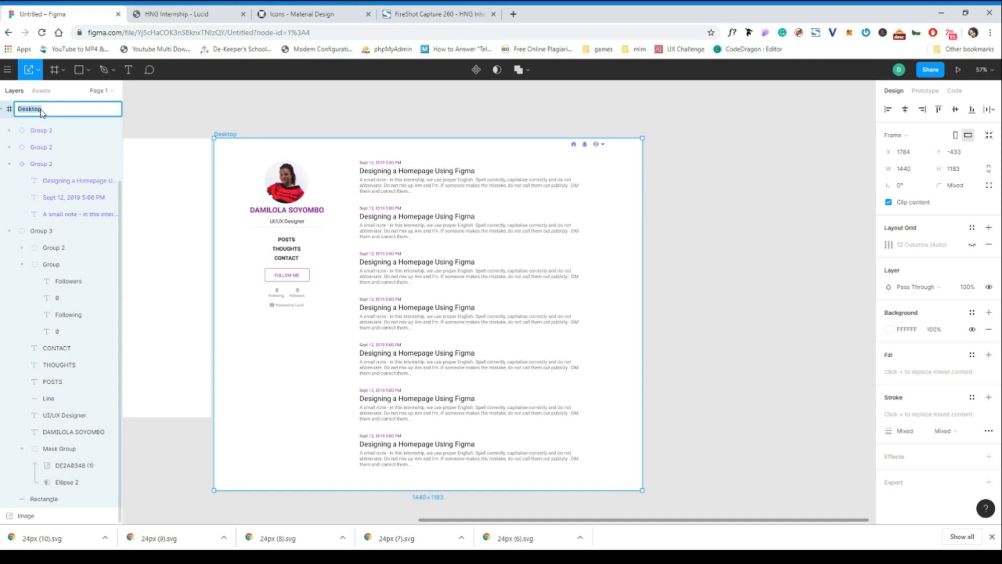
{"action": "type", "text": "dami_lucidblog"}
{"action": "left_click", "coordinate": [193, 113]}
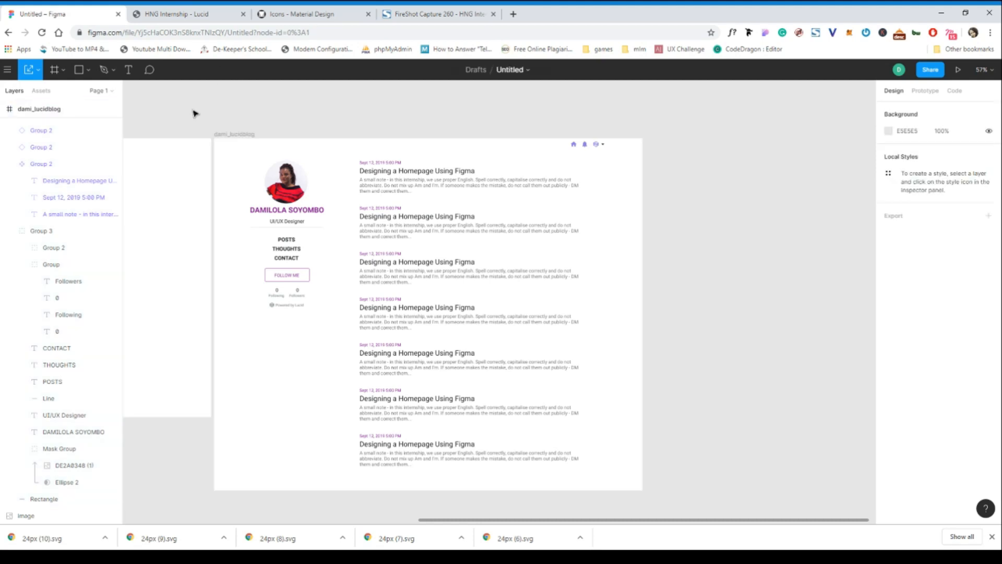
Export the dami_lucidblog frame as a PNG at 1x and open the downloaded image.
{"action": "left_click", "coordinate": [247, 133]}
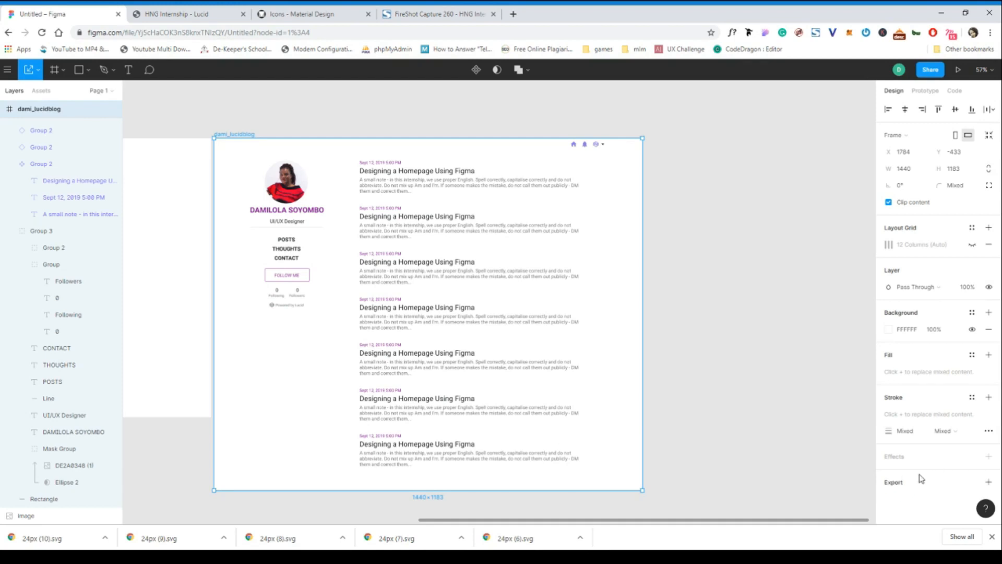
{"action": "left_click", "coordinate": [989, 483]}
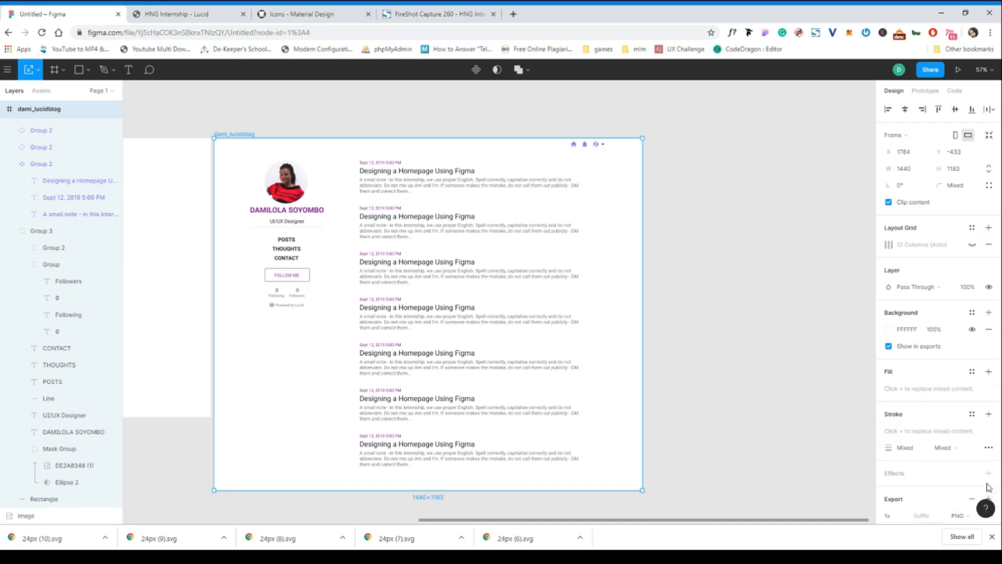
{"action": "scroll", "coordinate": [937, 475], "scroll_direction": "down", "scroll_amount": 1}
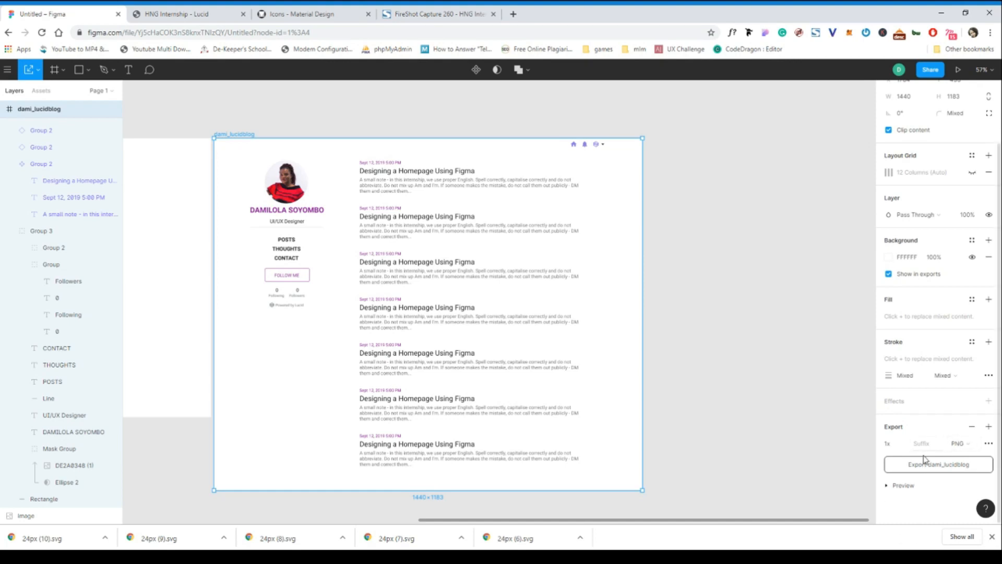
{"action": "left_click", "coordinate": [960, 444]}
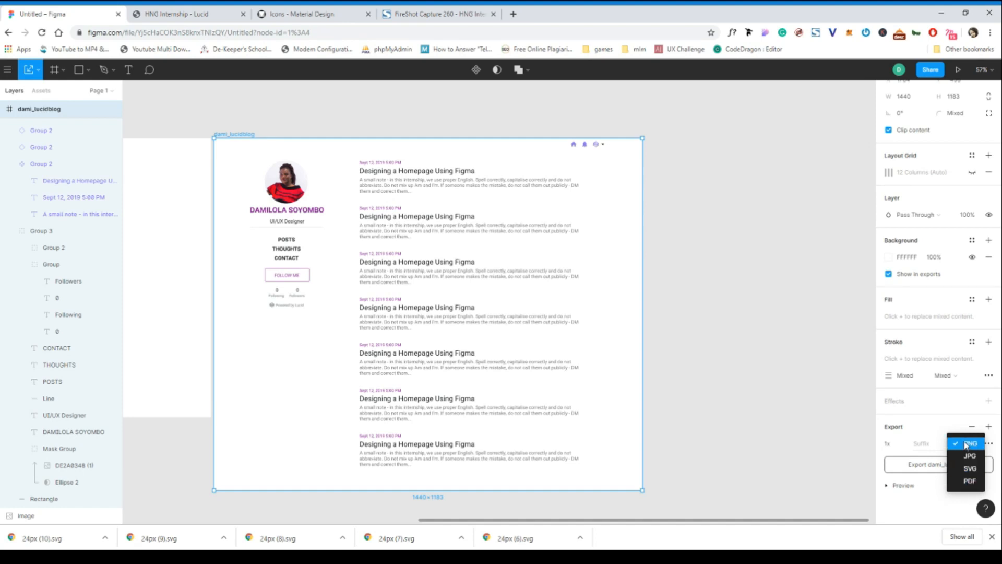
{"action": "left_click", "coordinate": [966, 445]}
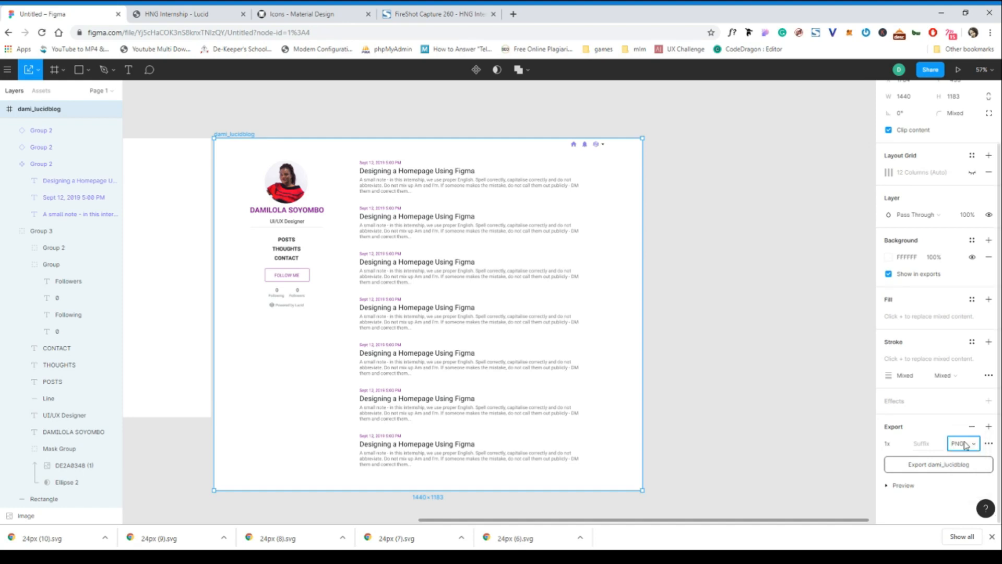
{"action": "left_click", "coordinate": [928, 465]}
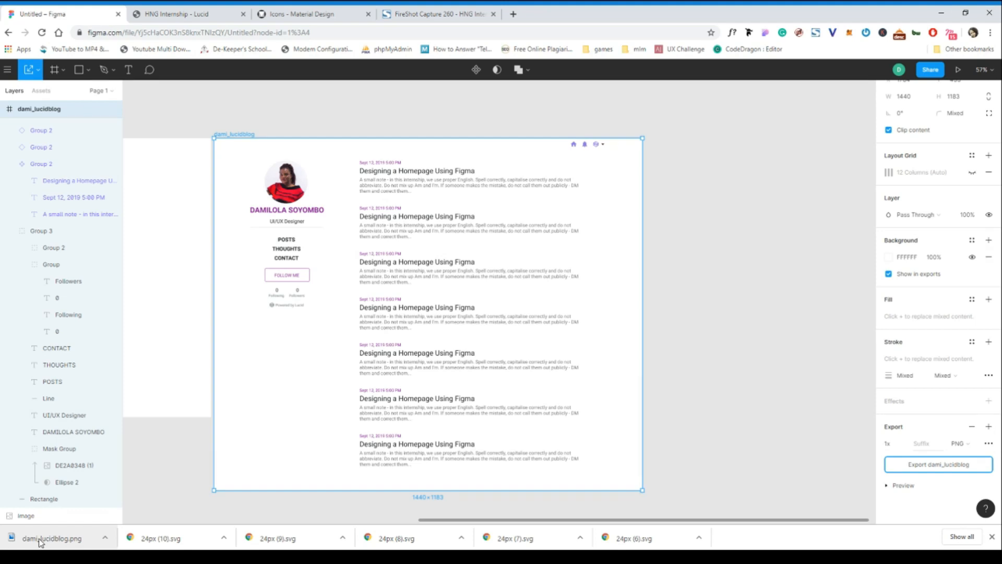
{"action": "left_click", "coordinate": [40, 538]}
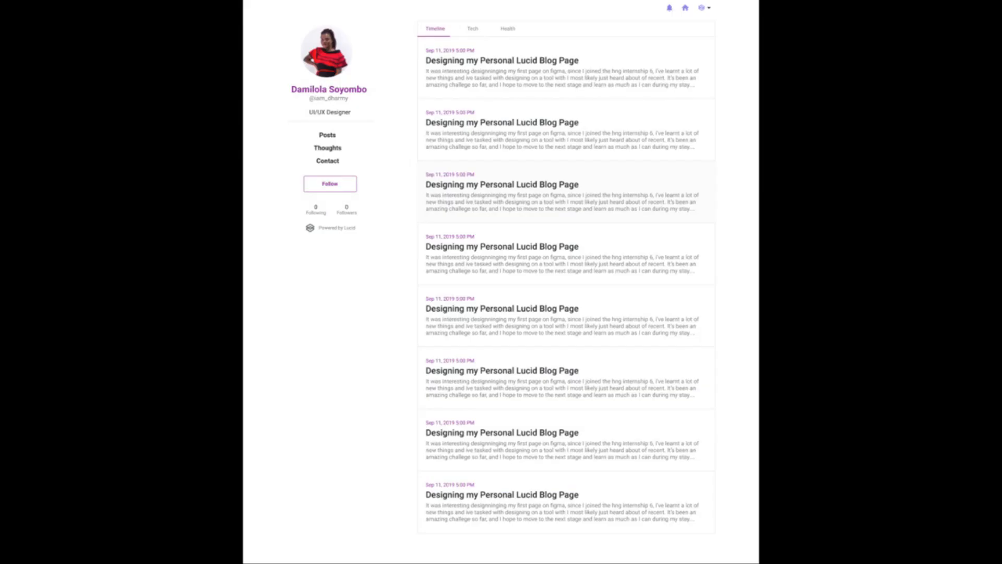